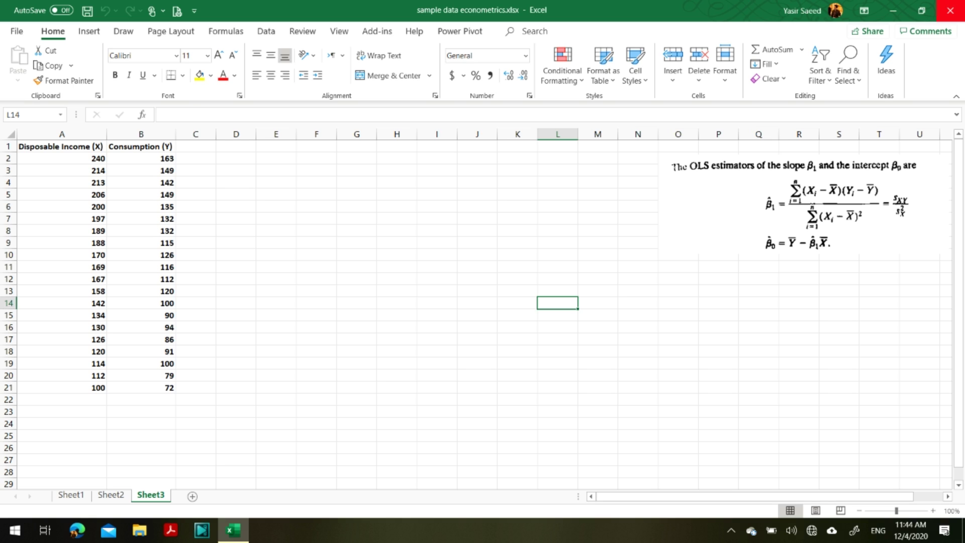
Step: Insert a markers-only scatter chart of the Disposable Income (X) and Consumption (Y) data in A1:B21
{"action": "left_click", "coordinate": [62, 146]}
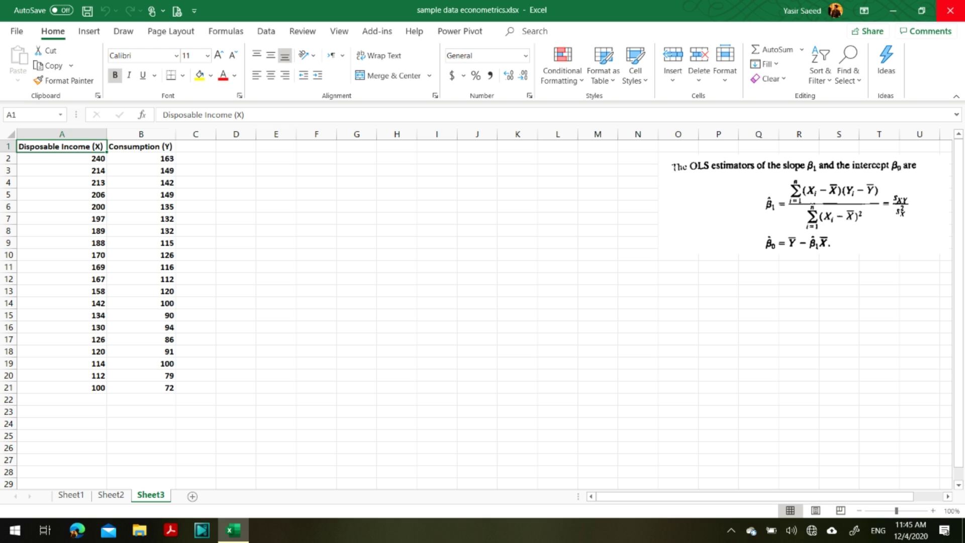
{"action": "key", "text": "shift+Right"}
{"action": "key", "text": "shift+Down"}
{"action": "key", "text": "shift+Up"}
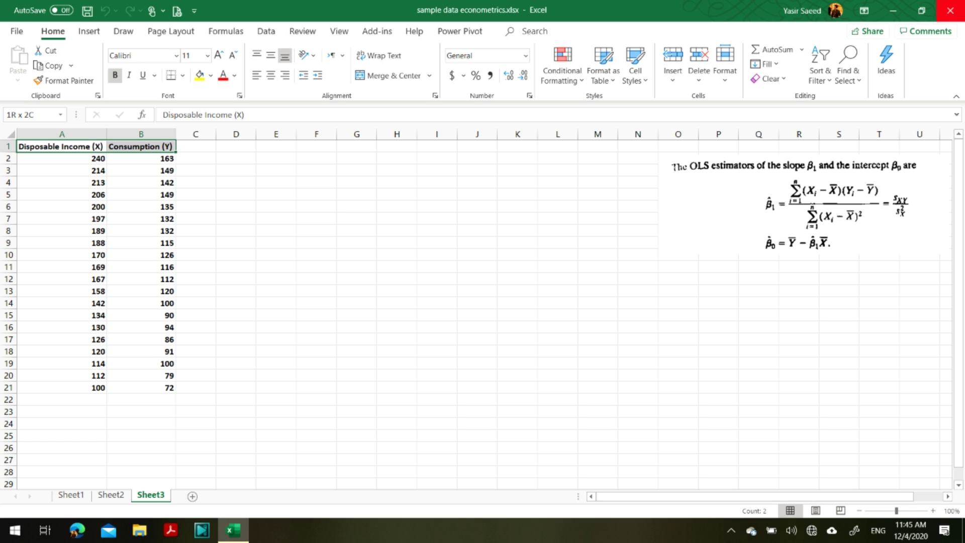
{"action": "key", "text": "shift+Down"}
{"action": "key", "text": "shift+Down"}
{"action": "key", "text": "shift+Down"}
{"action": "key", "text": "shift+Down"}
{"action": "key", "text": "shift+Down"}
{"action": "key", "text": "shift+Down"}
{"action": "key", "text": "shift+Down"}
{"action": "key", "text": "shift+Down"}
{"action": "key", "text": "shift+Down"}
{"action": "key", "text": "shift+Down"}
{"action": "key", "text": "shift+Down"}
{"action": "key", "text": "shift+Down"}
{"action": "key", "text": "shift+Down"}
{"action": "key", "text": "shift+Down"}
{"action": "key", "text": "shift+Down"}
{"action": "key", "text": "shift+Down"}
{"action": "key", "text": "shift+Down"}
{"action": "key", "text": "shift+Down"}
{"action": "key", "text": "shift+Down"}
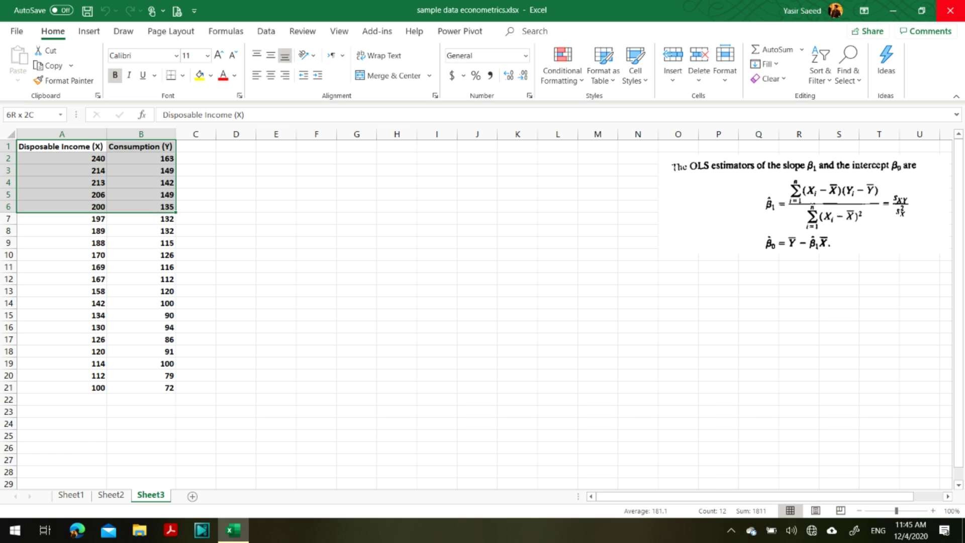
{"action": "key", "text": "shift+Down"}
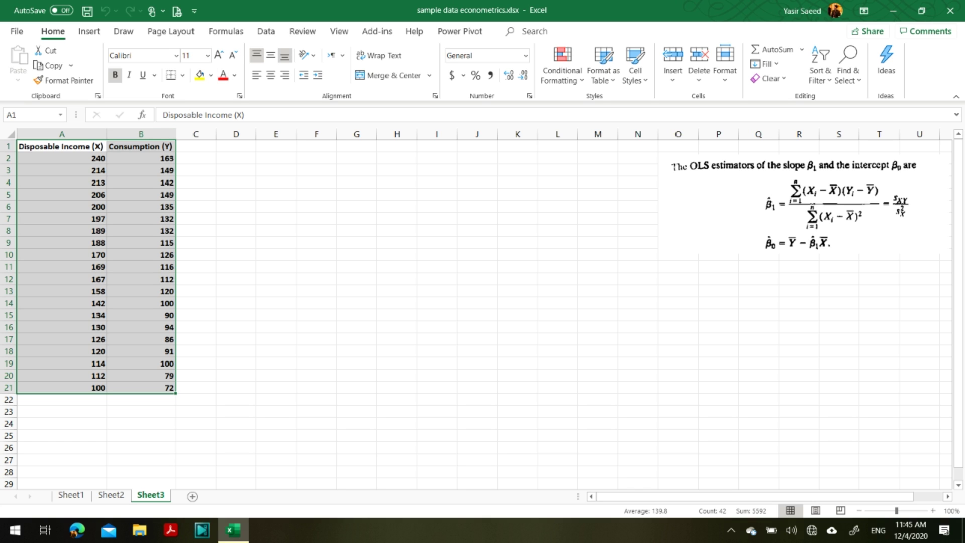
{"action": "left_click", "coordinate": [89, 31]}
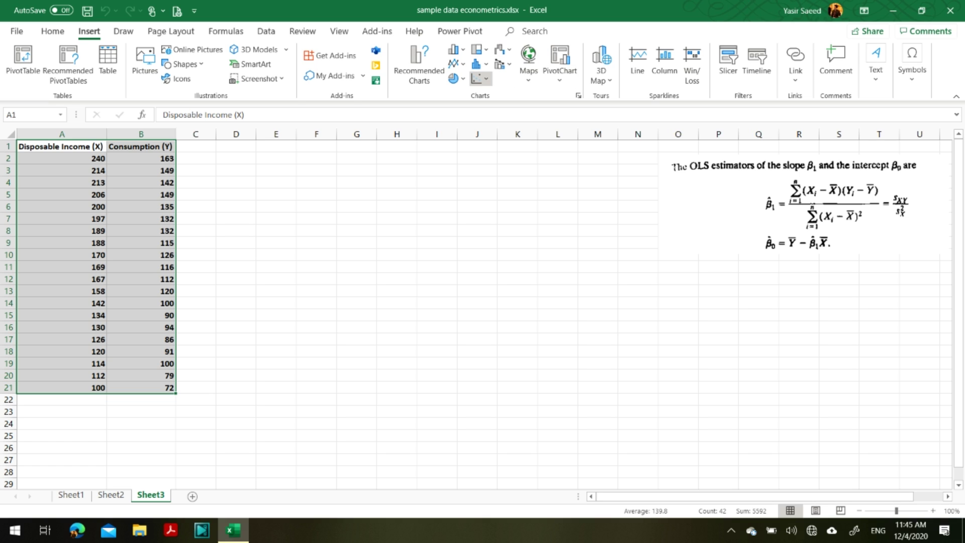
{"action": "left_click", "coordinate": [480, 79]}
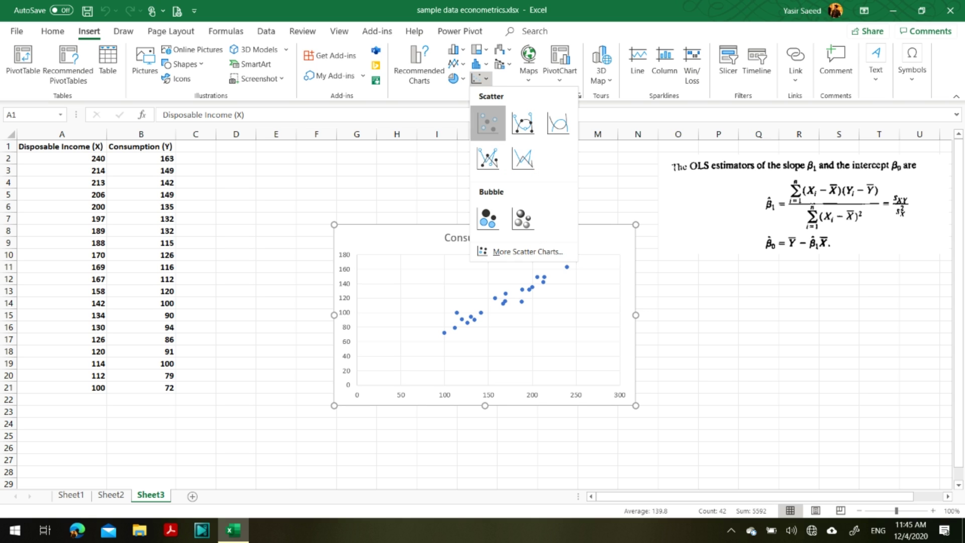
{"action": "left_click", "coordinate": [487, 123]}
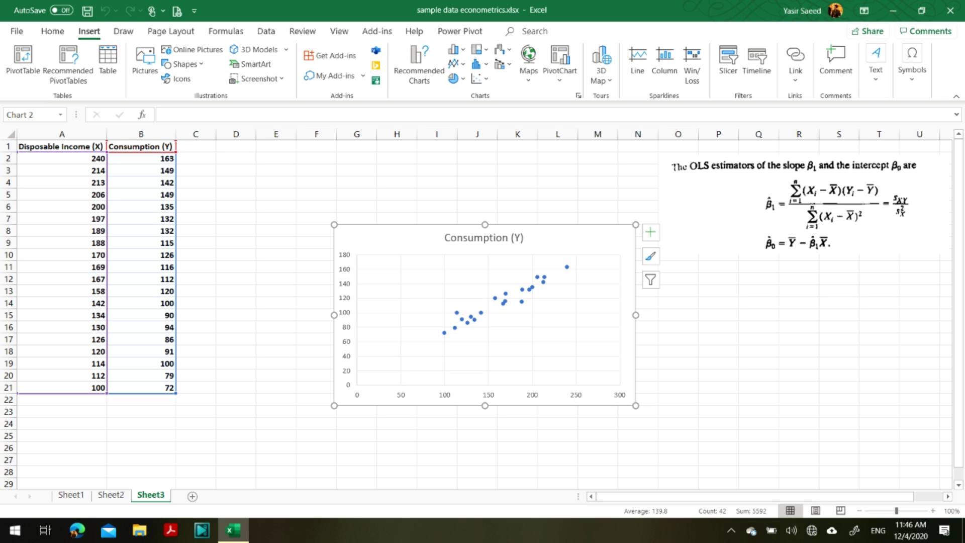
Step: Move the scatter chart directly below the picture of the OLS estimator formulas
{"action": "mouse_move", "coordinate": [568, 267]}
{"action": "left_click", "coordinate": [62, 158]}
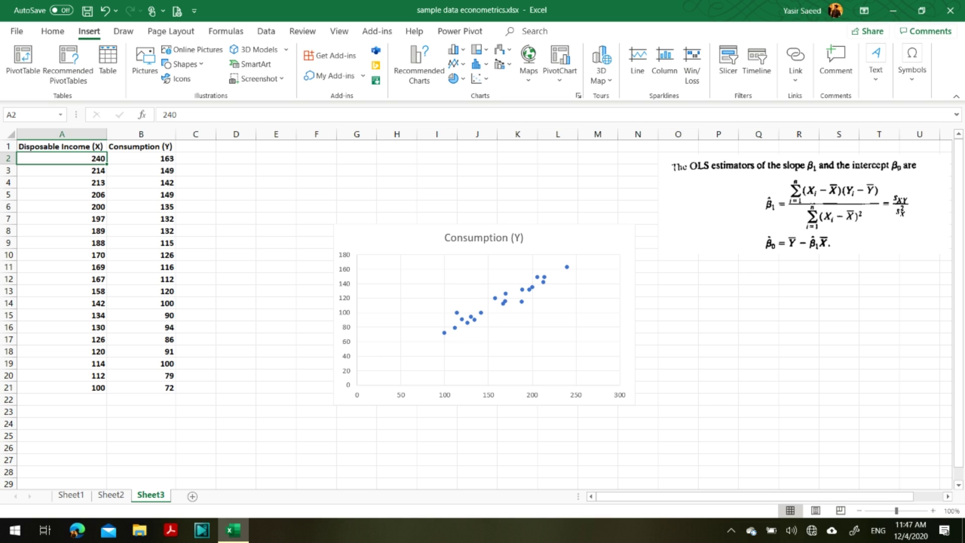
{"action": "mouse_move", "coordinate": [567, 267]}
{"action": "left_click", "coordinate": [346, 400]}
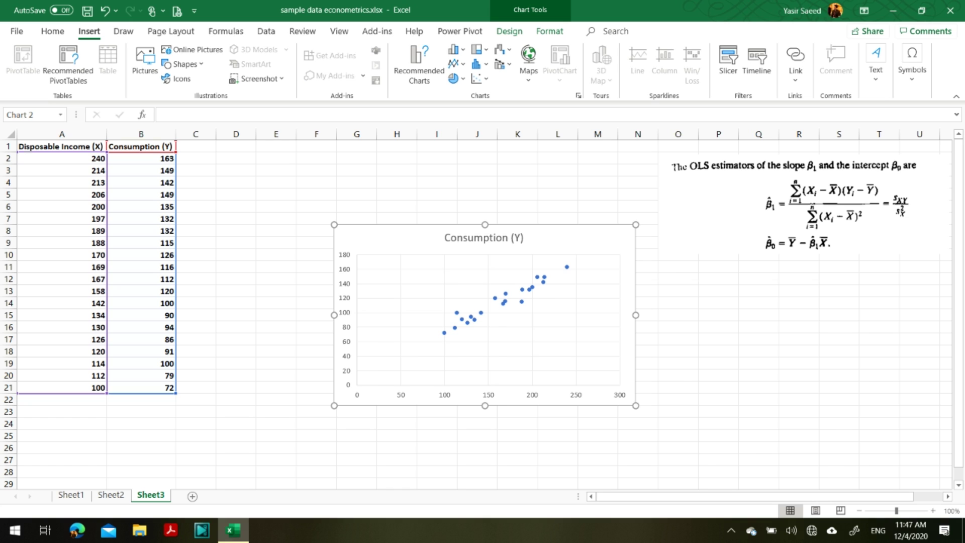
{"action": "left_click_drag", "start_coordinate": [347, 400], "coordinate": [671, 445]}
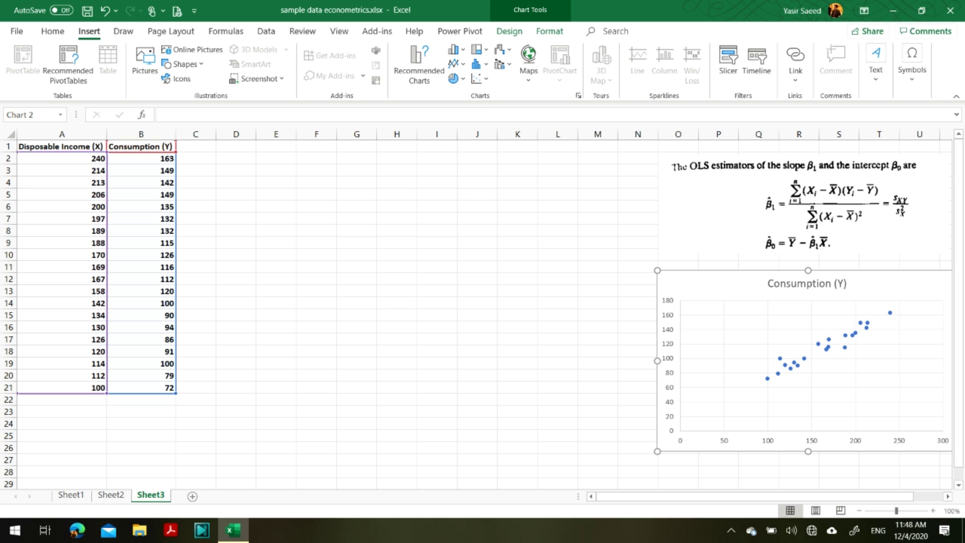
Step: Enter the column header (xi-xbar) in cell C1, beside the Consumption (Y) header
{"action": "left_click", "coordinate": [195, 146]}
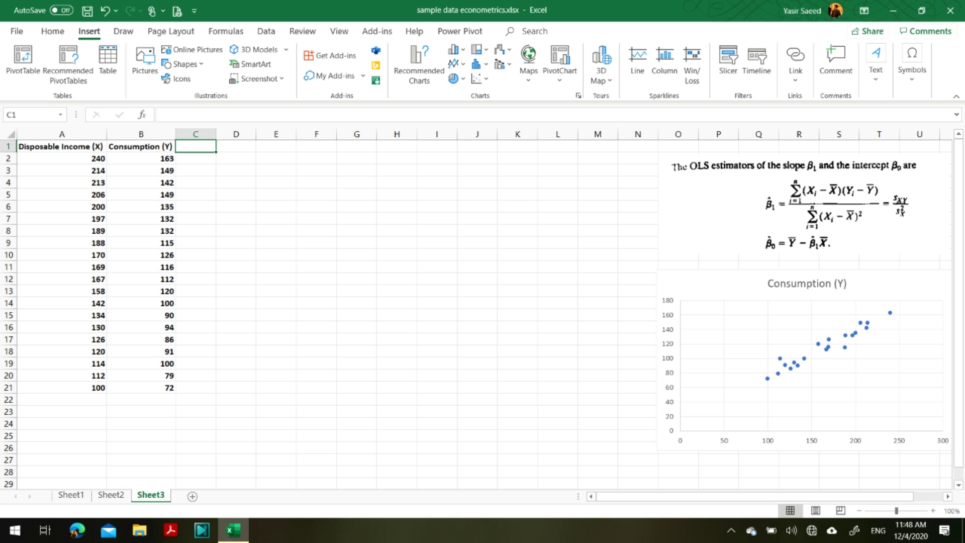
{"action": "type", "text": "(x"}
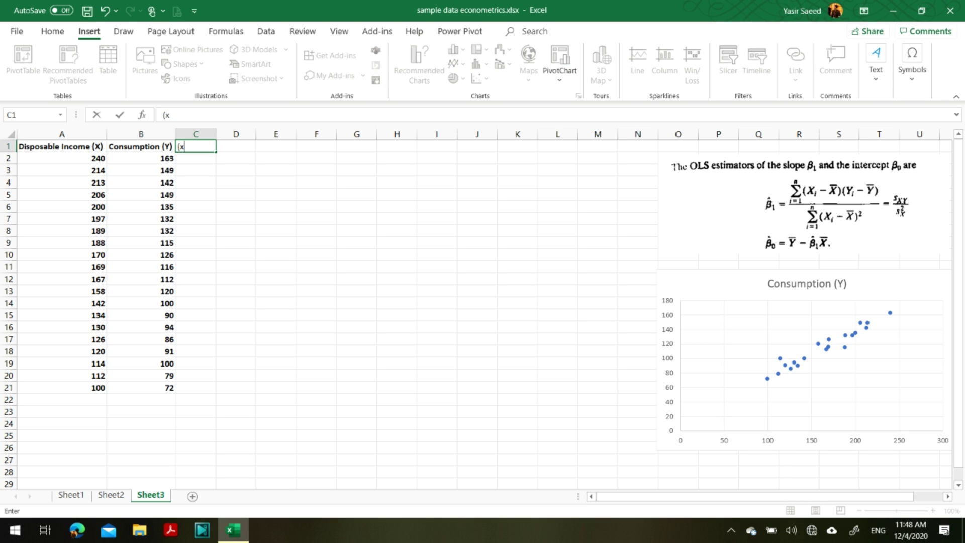
{"action": "type", "text": "i-xbar)"}
{"action": "left_click", "coordinate": [196, 170]}
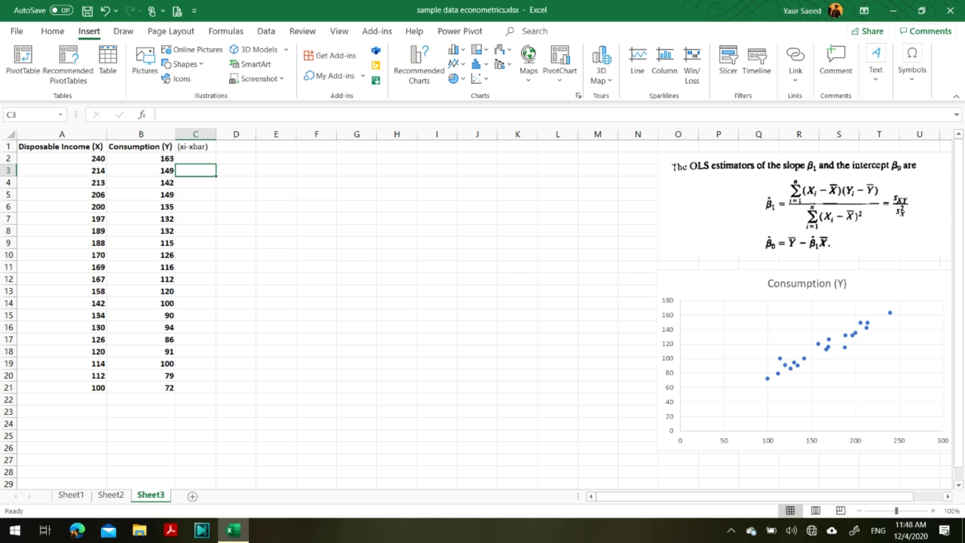
{"action": "left_click", "coordinate": [196, 159]}
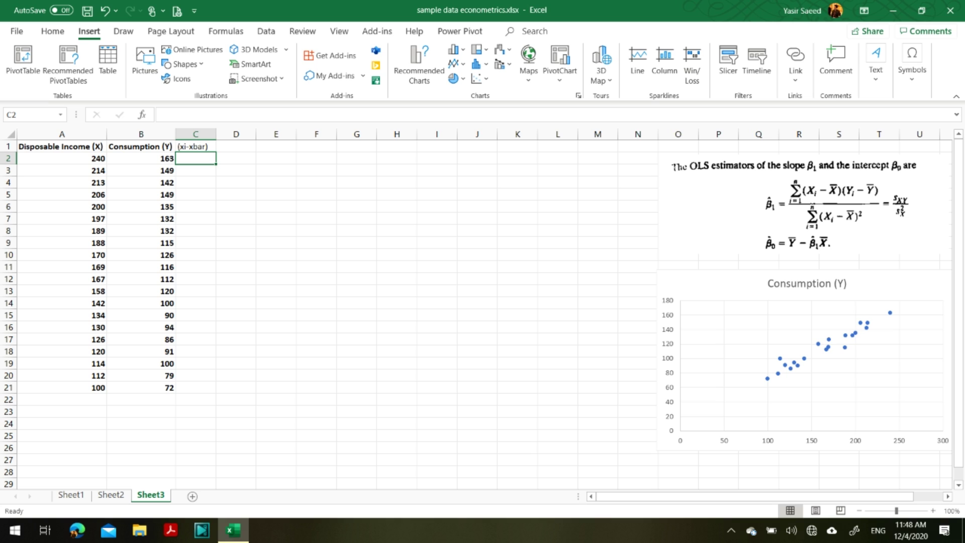
Step: Insert three blank columns before the Disposable Income (X) column
{"action": "left_click_drag", "start_coordinate": [62, 134], "coordinate": [196, 134]}
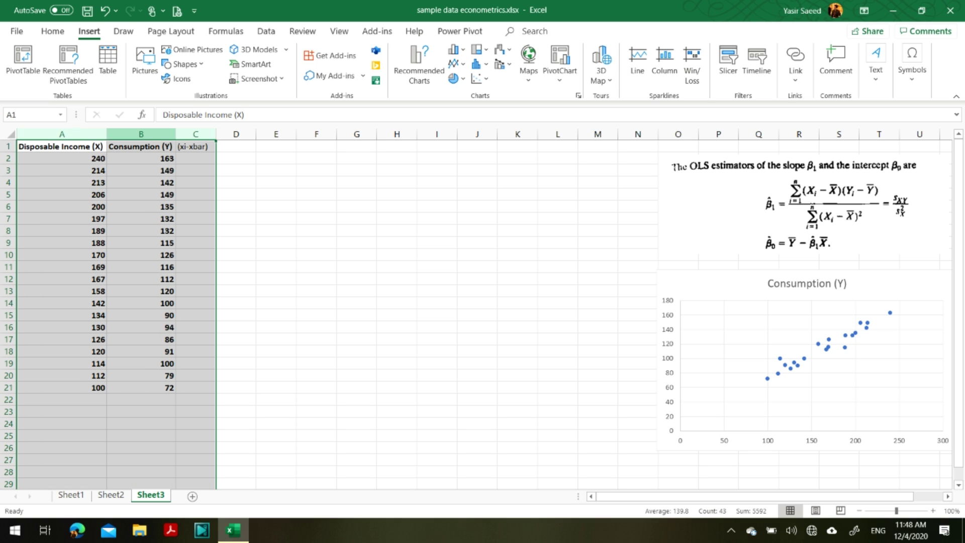
{"action": "right_click", "coordinate": [73, 134]}
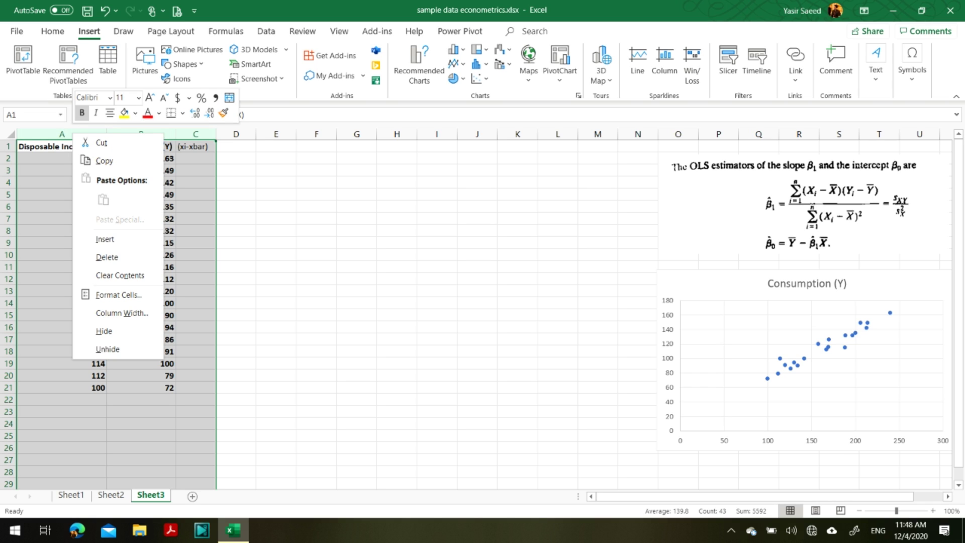
{"action": "left_click", "coordinate": [105, 239]}
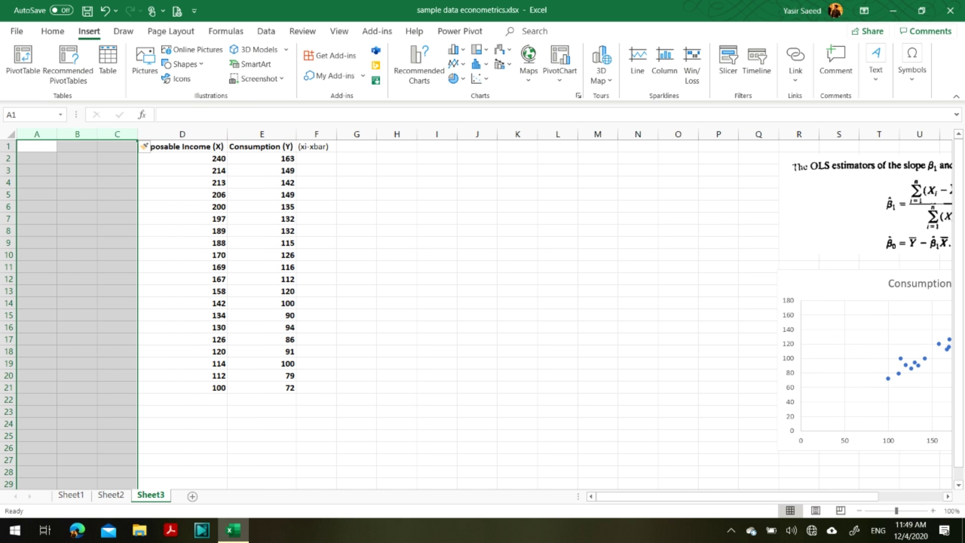
{"action": "left_click", "coordinate": [118, 219]}
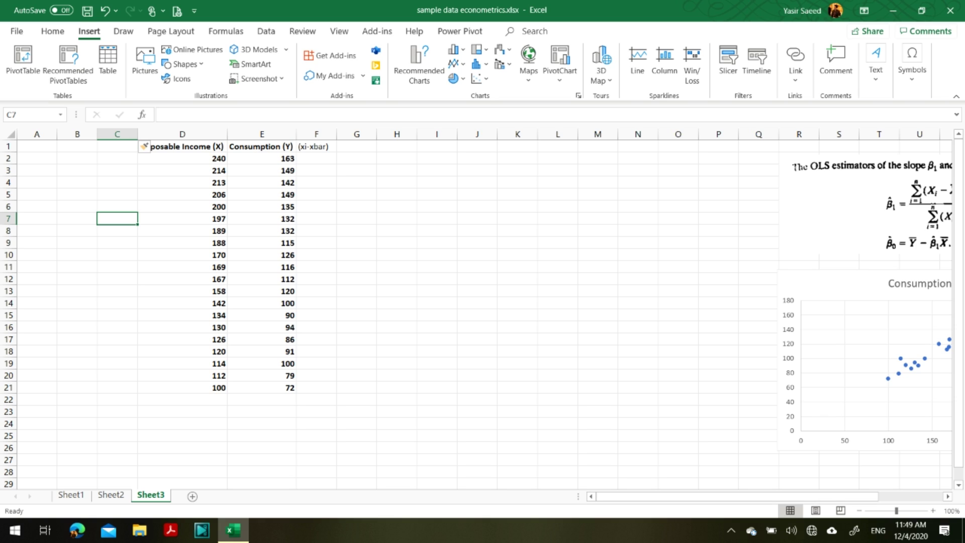
Step: Label cell C23 as Sum and cell C24 as Average below the data
{"action": "left_click", "coordinate": [77, 411]}
{"action": "left_click", "coordinate": [117, 411]}
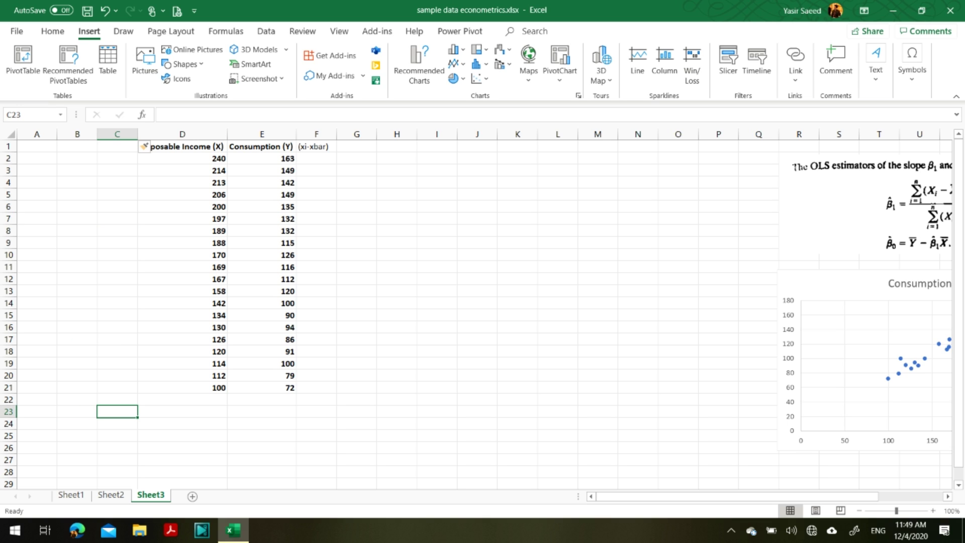
{"action": "type", "text": "Sum"}
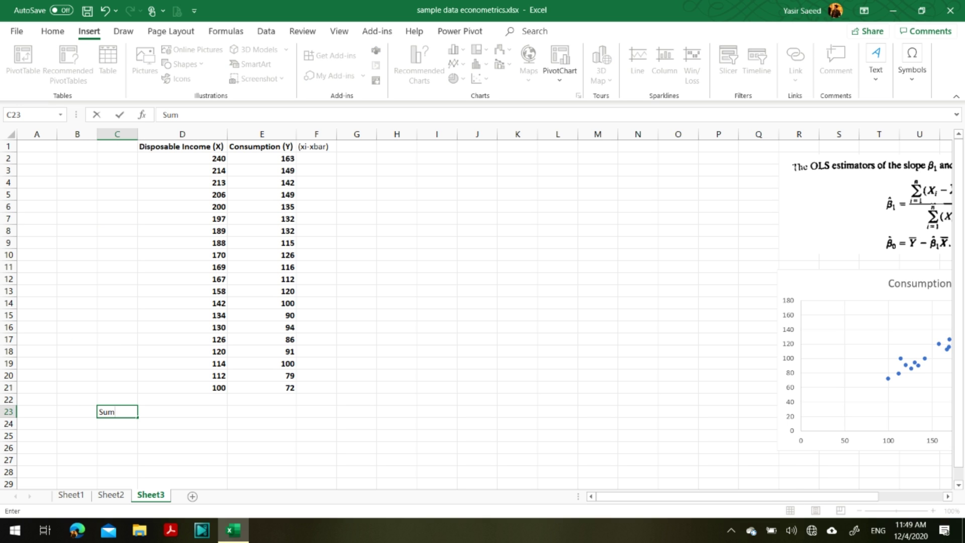
{"action": "key", "text": "Return"}
{"action": "type", "text": "Average"}
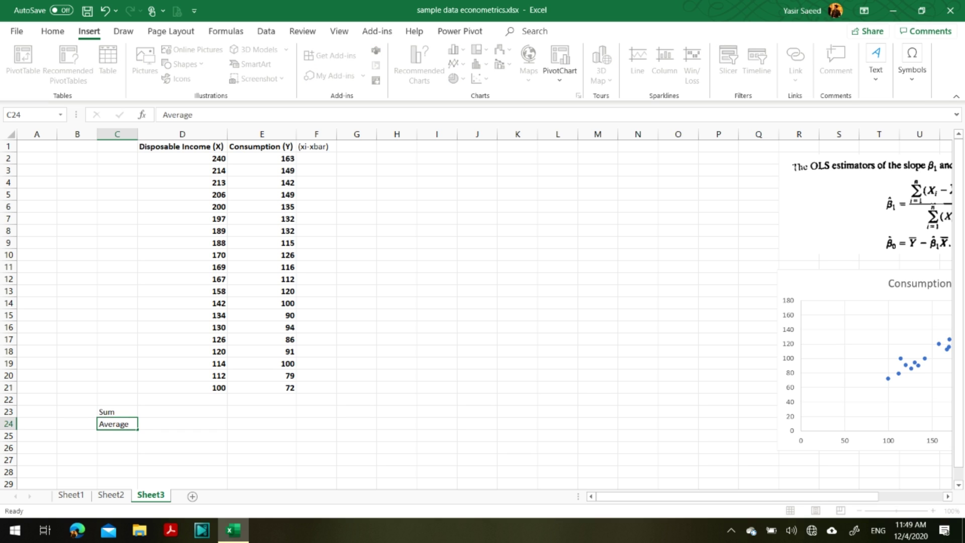
Step: Begin a formula in cell D23 for the sum of Disposable Income (X)
{"action": "left_click", "coordinate": [182, 424]}
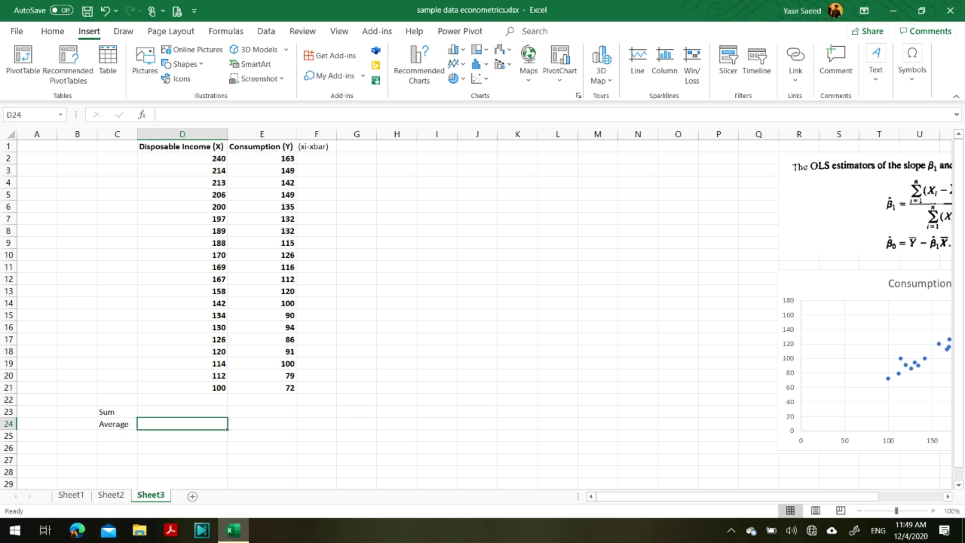
{"action": "left_click", "coordinate": [182, 411]}
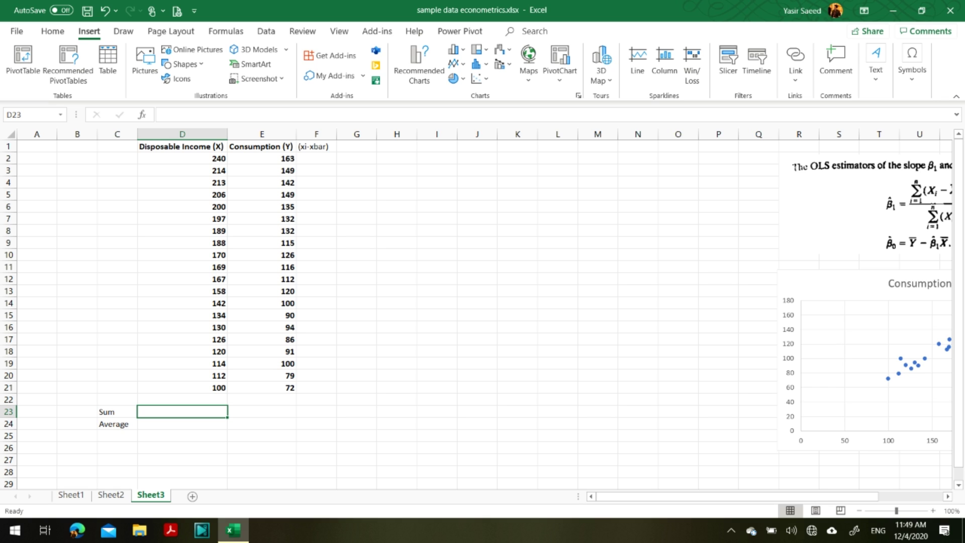
{"action": "type", "text": "="}
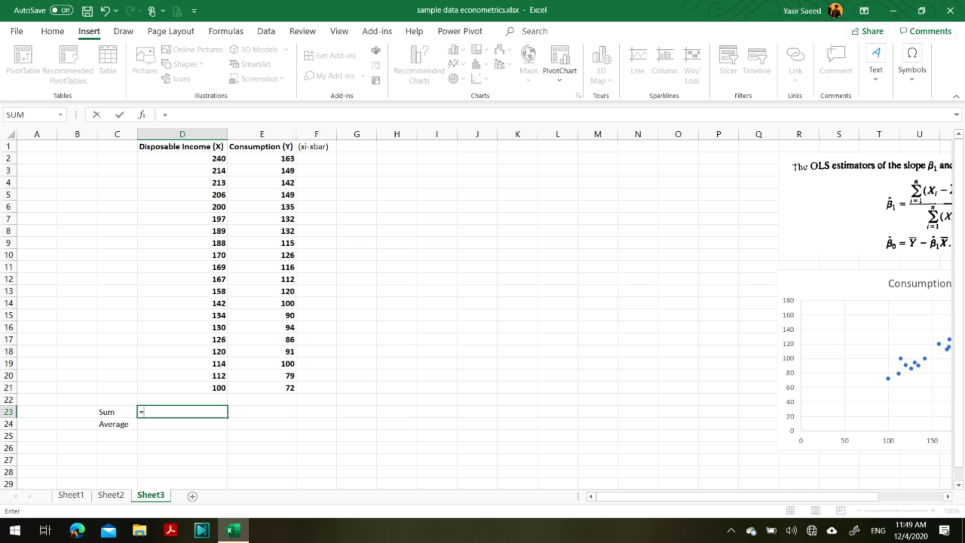
{"action": "key", "text": "Up"}
{"action": "key", "text": "Up"}
{"action": "key", "text": "Up"}
{"action": "key", "text": "Up"}
{"action": "key", "text": "Up"}
{"action": "key", "text": "Up"}
{"action": "key", "text": "Up"}
{"action": "key", "text": "Up"}
{"action": "key", "text": "Up"}
{"action": "key", "text": "Up"}
{"action": "key", "text": "Up"}
{"action": "key", "text": "Up"}
{"action": "key", "text": "Up"}
{"action": "key", "text": "Up"}
{"action": "key", "text": "Up"}
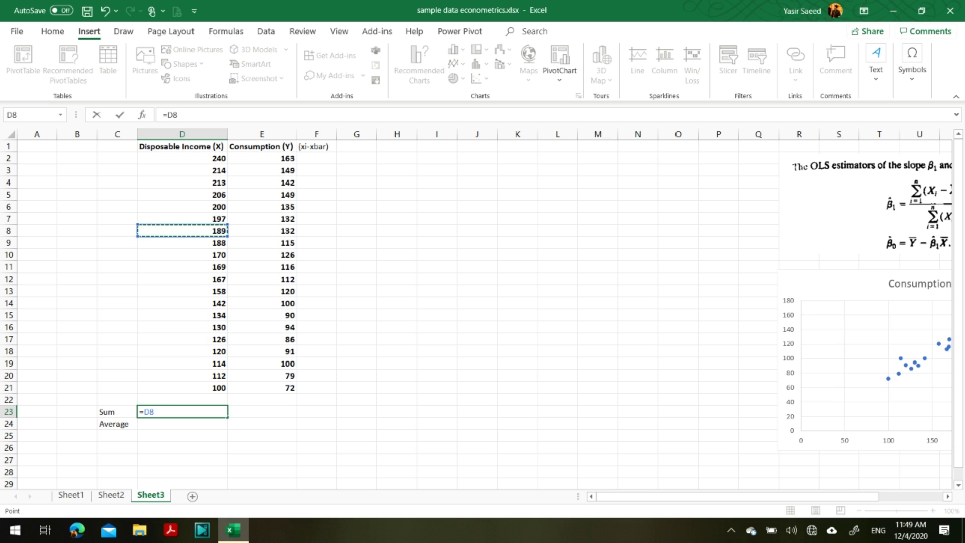
{"action": "key", "text": "Down"}
{"action": "key", "text": "Down"}
{"action": "key", "text": "Down"}
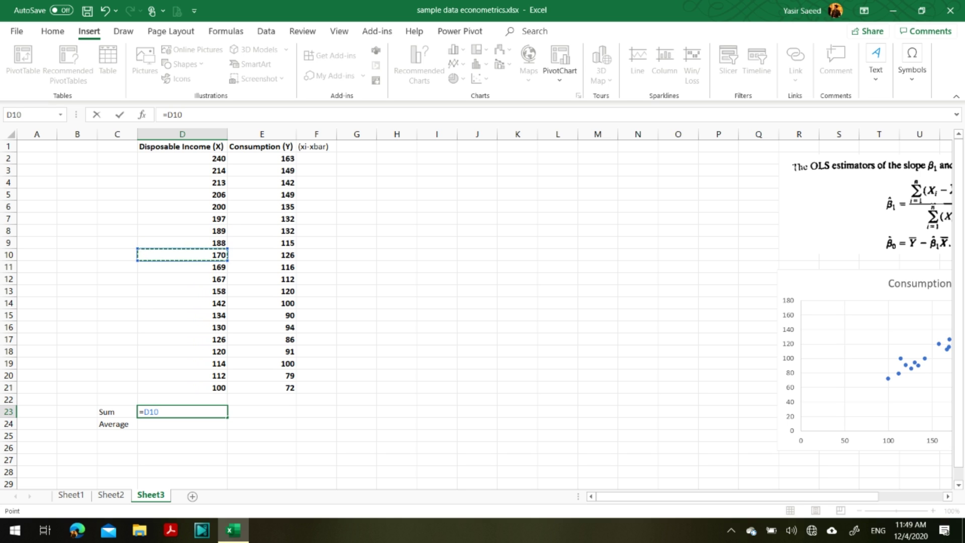
{"action": "key", "text": "BackSpace"}
{"action": "key", "text": "BackSpace"}
{"action": "key", "text": "BackSpace"}
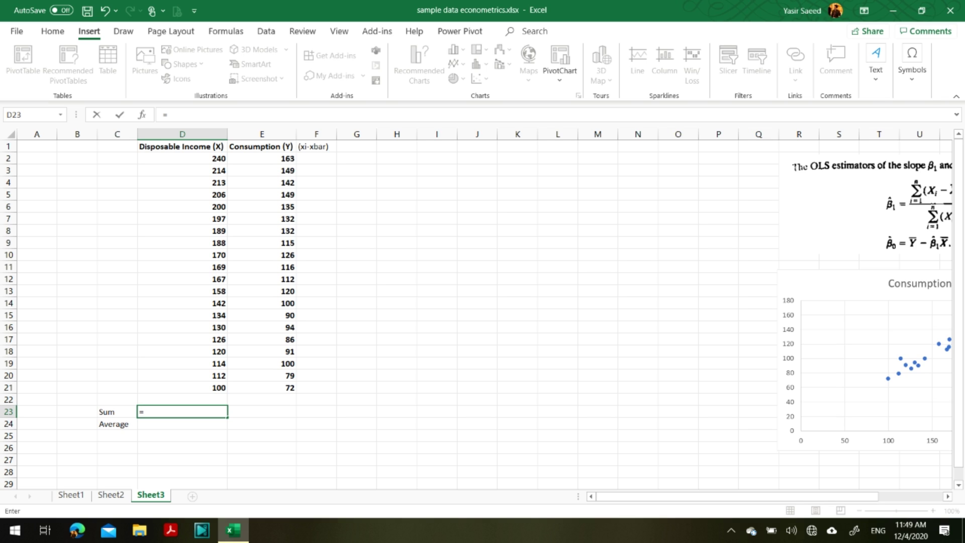
Step: Build the Disposable Income (X) sum in D23 by adding individual cells, entering =D2+D3+D4
{"action": "key", "text": "Up"}
{"action": "key", "text": "Up"}
{"action": "key", "text": "Up"}
{"action": "key", "text": "Up"}
{"action": "key", "text": "Up"}
{"action": "key", "text": "Up"}
{"action": "key", "text": "Up"}
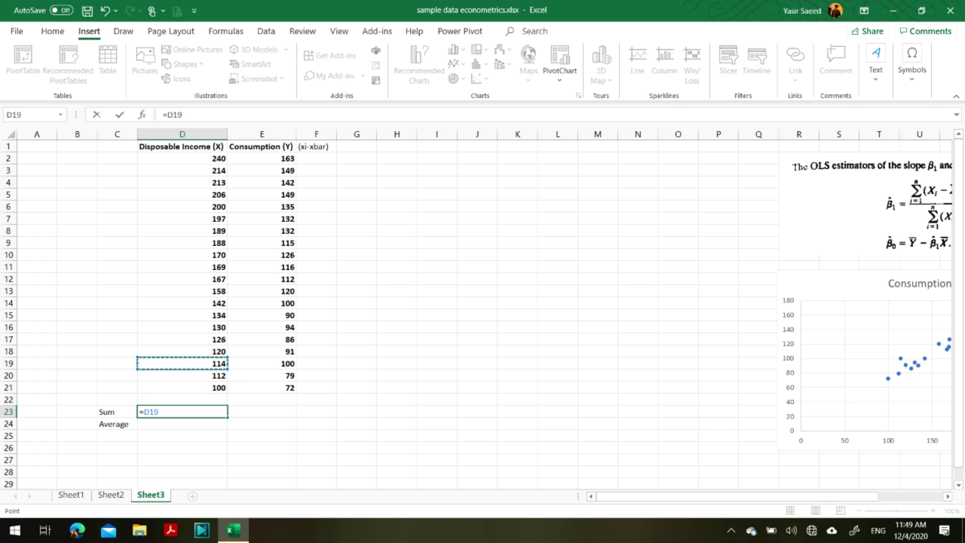
{"action": "key", "text": "Up"}
{"action": "key", "text": "Up"}
{"action": "key", "text": "Up"}
{"action": "key", "text": "Up"}
{"action": "key", "text": "Up"}
{"action": "key", "text": "Up"}
{"action": "key", "text": "Up"}
{"action": "key", "text": "Up"}
{"action": "key", "text": "Up"}
{"action": "key", "text": "Up"}
{"action": "key", "text": "Up"}
{"action": "key", "text": "Up"}
{"action": "key", "text": "Up"}
{"action": "key", "text": "Up"}
{"action": "key", "text": "Up"}
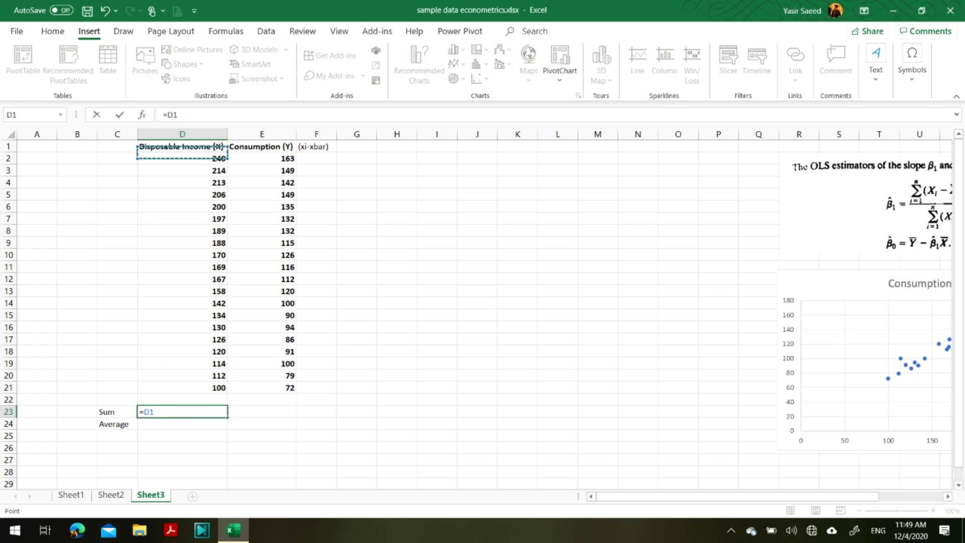
{"action": "key", "text": "Down"}
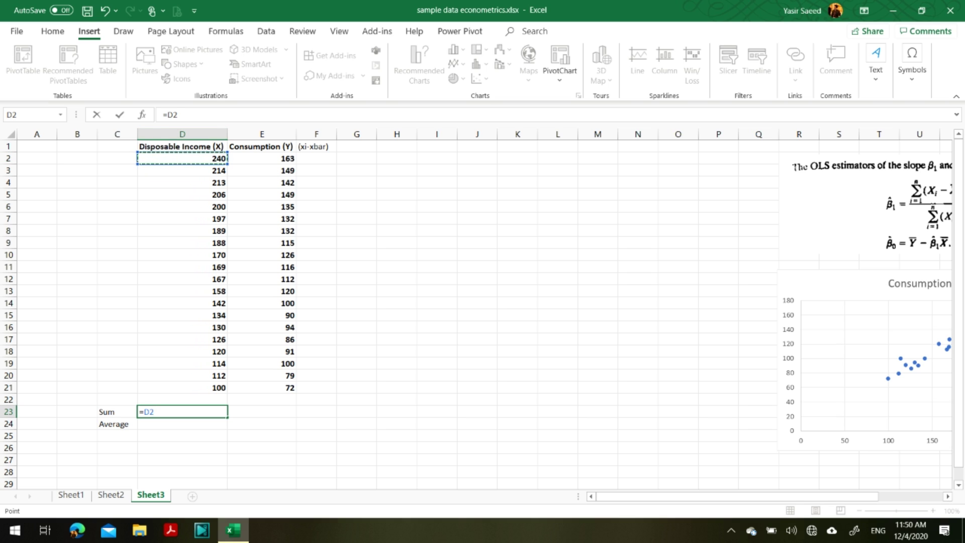
{"action": "type", "text": "+"}
{"action": "key", "text": "Up"}
{"action": "key", "text": "Up"}
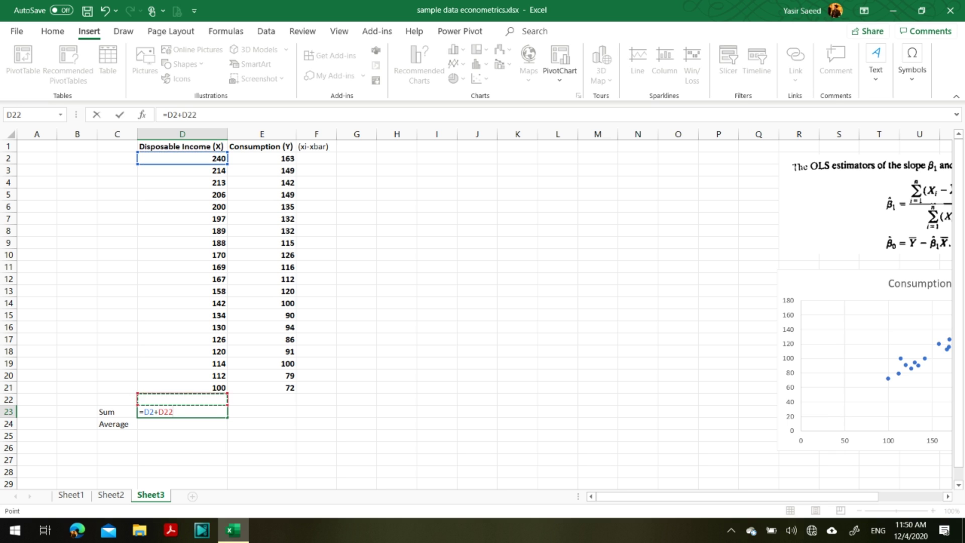
{"action": "key", "text": "Up"}
{"action": "key", "text": "Up"}
{"action": "key", "text": "Up"}
{"action": "key", "text": "Up"}
{"action": "key", "text": "Up"}
{"action": "key", "text": "Up"}
{"action": "key", "text": "Up"}
{"action": "key", "text": "Up"}
{"action": "key", "text": "Up"}
{"action": "key", "text": "Up"}
{"action": "key", "text": "Up"}
{"action": "key", "text": "Up"}
{"action": "key", "text": "Up"}
{"action": "key", "text": "Up"}
{"action": "key", "text": "Up"}
{"action": "key", "text": "Up"}
{"action": "key", "text": "Up"}
{"action": "key", "text": "Up"}
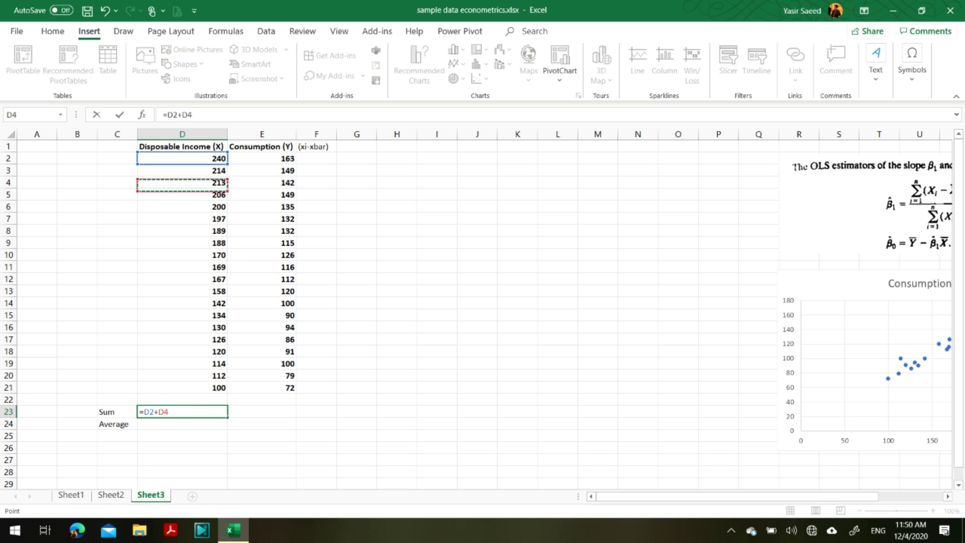
{"action": "type", "text": "+"}
{"action": "key", "text": "Up"}
{"action": "key", "text": "Up"}
{"action": "key", "text": "Up"}
{"action": "key", "text": "Up"}
{"action": "key", "text": "Up"}
{"action": "key", "text": "Up"}
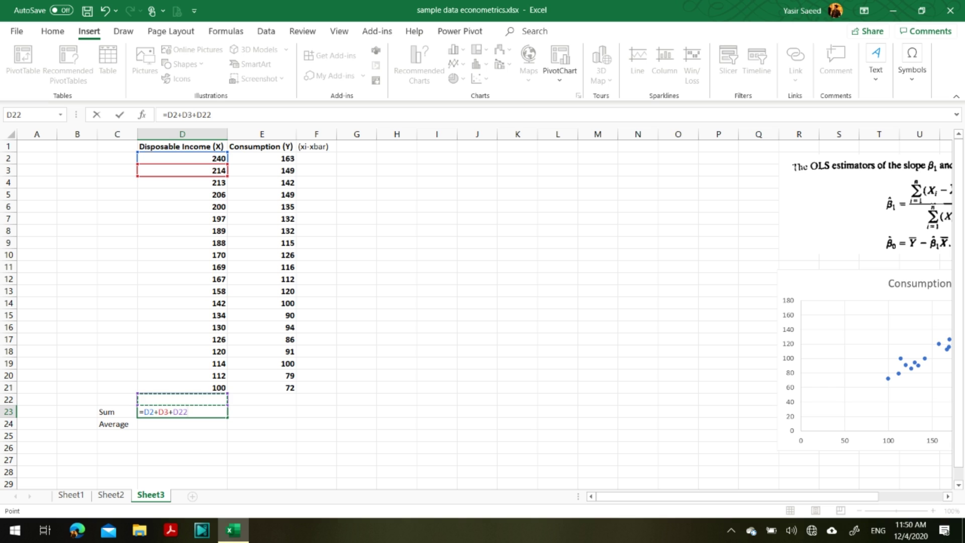
{"action": "key", "text": "Up"}
{"action": "key", "text": "Up"}
{"action": "key", "text": "Up"}
{"action": "key", "text": "Up"}
{"action": "key", "text": "Up"}
{"action": "key", "text": "Up"}
{"action": "key", "text": "Up"}
{"action": "key", "text": "Up"}
{"action": "key", "text": "Up"}
{"action": "key", "text": "Up"}
{"action": "key", "text": "Up"}
{"action": "key", "text": "Up"}
{"action": "key", "text": "Up"}
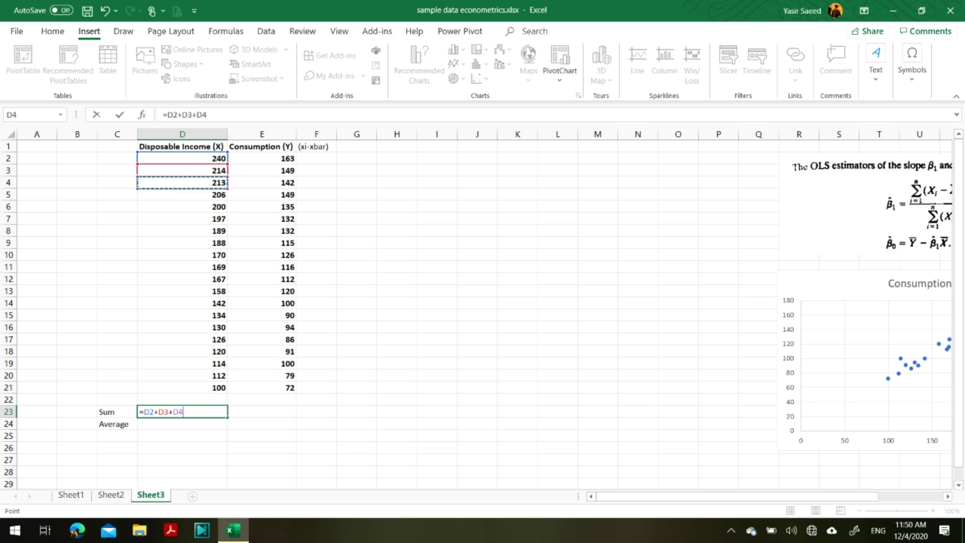
Step: Extend the Disposable Income (X) sum formula in D23 with a reference to cell D5
{"action": "type", "text": "+"}
{"action": "key", "text": "Up"}
{"action": "key", "text": "Up"}
{"action": "key", "text": "Up"}
{"action": "key", "text": "Up"}
{"action": "key", "text": "Up"}
{"action": "key", "text": "Up"}
{"action": "key", "text": "Up"}
{"action": "key", "text": "Up"}
{"action": "key", "text": "Up"}
{"action": "key", "text": "Up"}
{"action": "key", "text": "Up"}
{"action": "key", "text": "Up"}
{"action": "key", "text": "Up"}
{"action": "key", "text": "Up"}
{"action": "key", "text": "Up"}
{"action": "key", "text": "Up"}
{"action": "key", "text": "Up"}
{"action": "key", "text": "Up"}
{"action": "key", "text": "Up"}
{"action": "key", "text": "Up"}
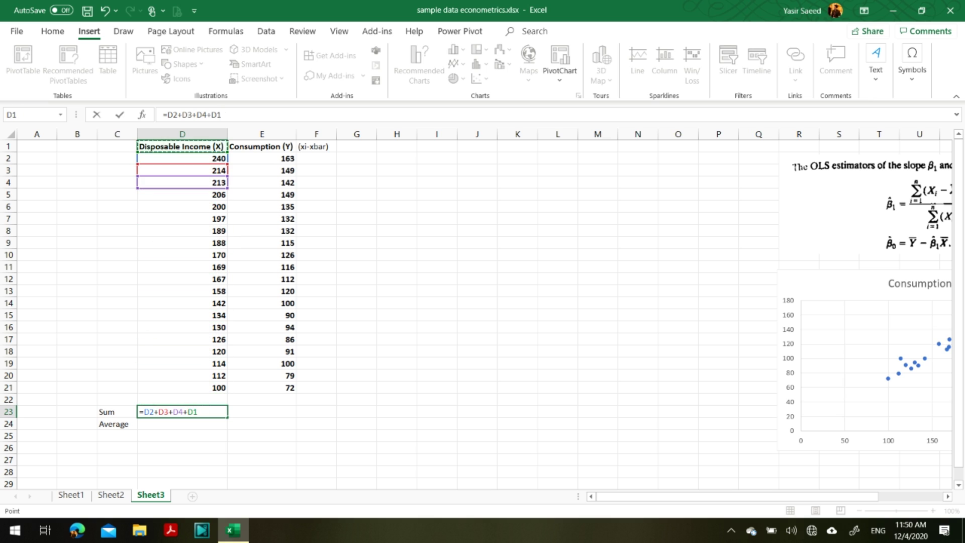
{"action": "key", "text": "Down"}
{"action": "key", "text": "Down"}
Step: Add cell D6 as the next term of the D23 sum formula
{"action": "type", "text": "+"}
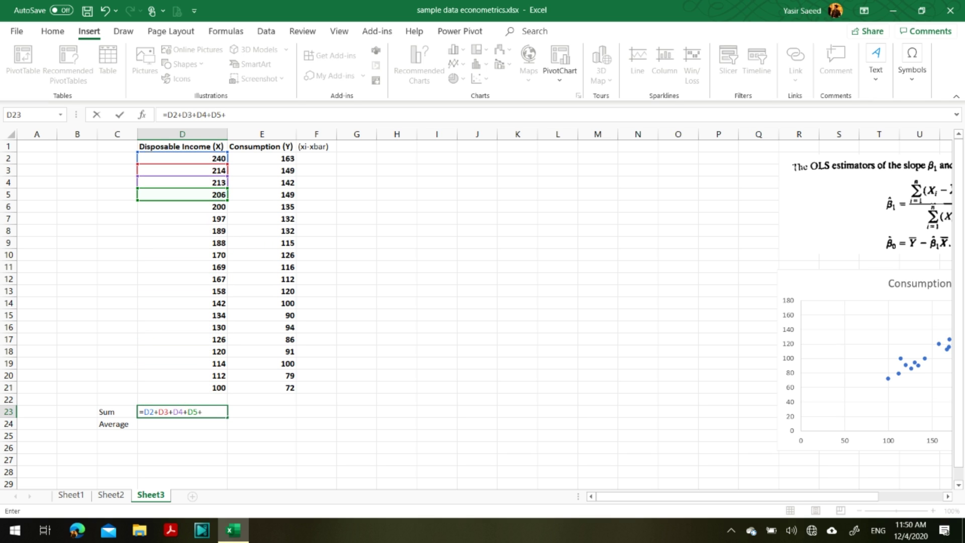
{"action": "key", "text": "Up"}
{"action": "key", "text": "Up"}
{"action": "key", "text": "Up"}
{"action": "key", "text": "Up"}
{"action": "key", "text": "Up"}
{"action": "key", "text": "Up"}
{"action": "key", "text": "Up"}
{"action": "key", "text": "Up"}
{"action": "key", "text": "Up"}
{"action": "key", "text": "Up"}
{"action": "key", "text": "Up"}
{"action": "key", "text": "Up"}
{"action": "key", "text": "Up"}
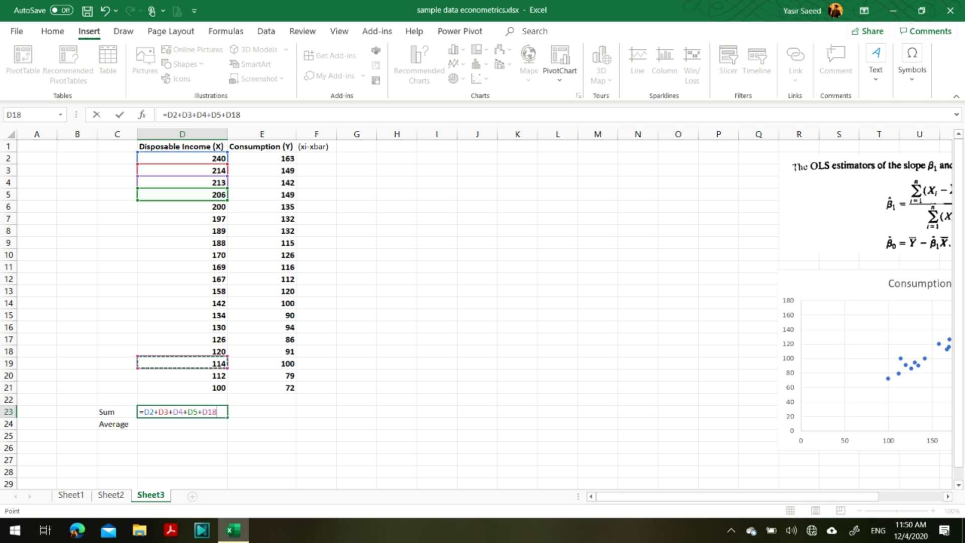
{"action": "key", "text": "Up"}
{"action": "key", "text": "Up"}
{"action": "key", "text": "Up"}
{"action": "key", "text": "Up"}
Step: Add cell D7 as the next term of the Disposable Income (X) sum in D23
{"action": "type", "text": "+"}
{"action": "key", "text": "Up"}
{"action": "key", "text": "Up"}
{"action": "key", "text": "Up"}
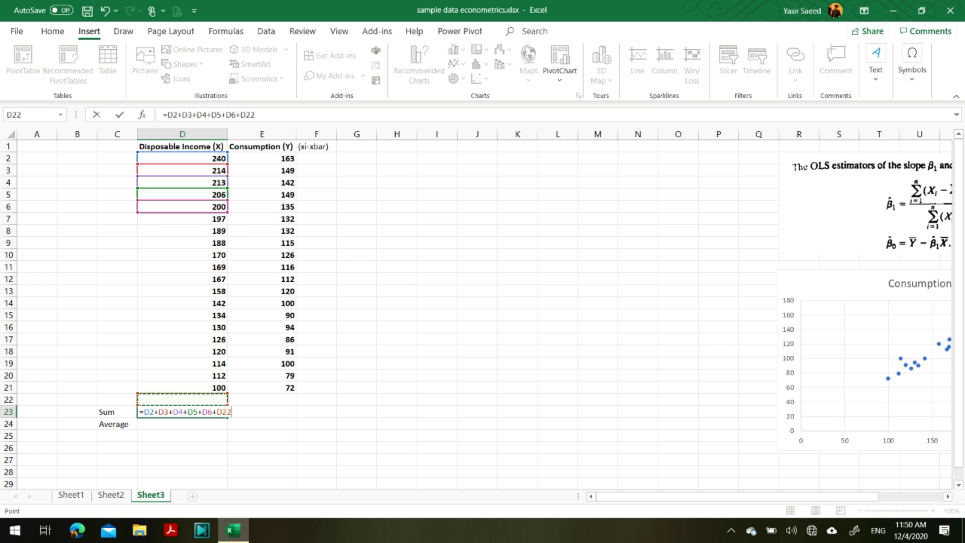
{"action": "key", "text": "Up"}
{"action": "key", "text": "Up"}
{"action": "key", "text": "Up"}
{"action": "key", "text": "Up"}
{"action": "key", "text": "Up"}
{"action": "key", "text": "Up"}
{"action": "key", "text": "Up"}
{"action": "key", "text": "Up"}
{"action": "key", "text": "Up"}
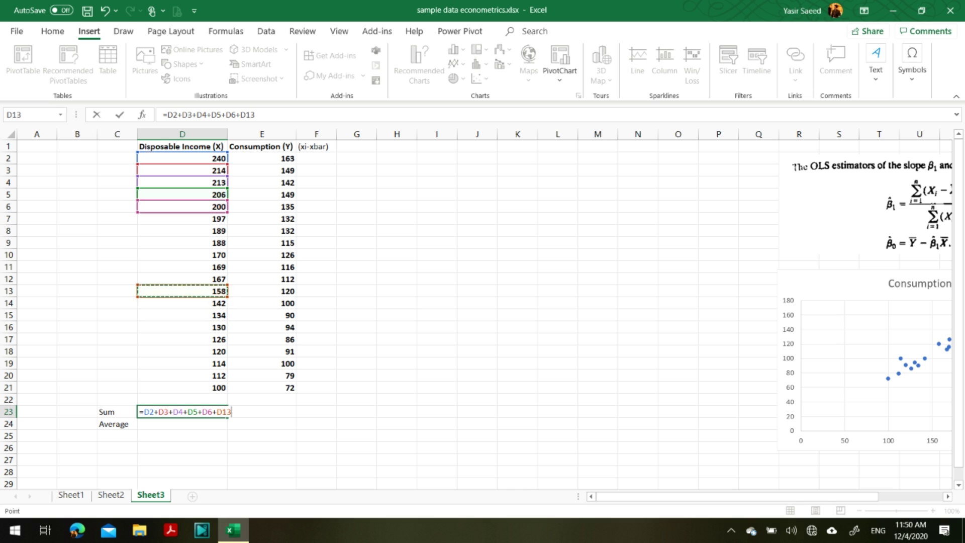
{"action": "key", "text": "Up"}
{"action": "key", "text": "Up"}
{"action": "key", "text": "Up"}
{"action": "key", "text": "Up"}
Step: Append cell D8 to the running addition formula in D23
{"action": "type", "text": "+"}
{"action": "key", "text": "Up"}
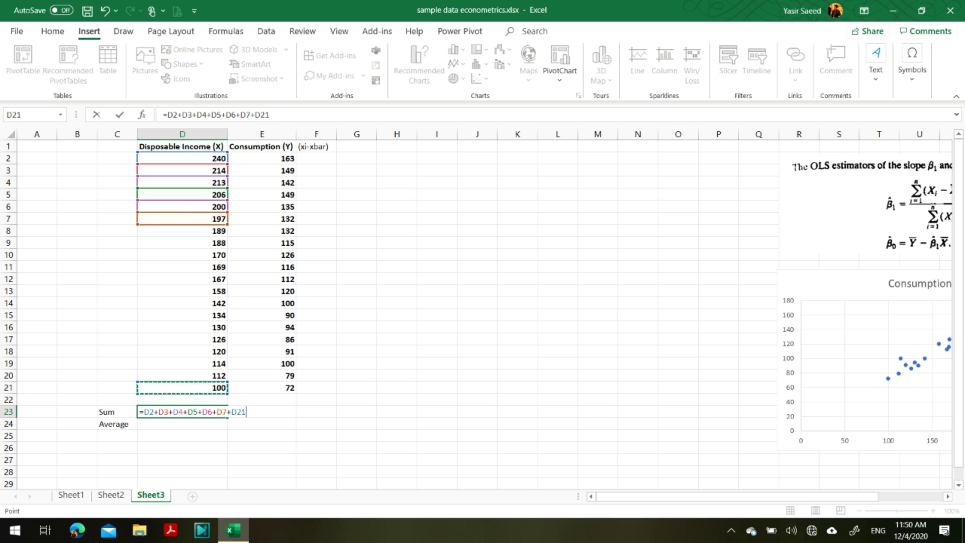
{"action": "key", "text": "Up"}
{"action": "key", "text": "Up"}
{"action": "key", "text": "Up"}
{"action": "key", "text": "Up"}
{"action": "key", "text": "Up"}
{"action": "key", "text": "Up"}
{"action": "key", "text": "Up"}
{"action": "key", "text": "Up"}
{"action": "key", "text": "Up"}
{"action": "key", "text": "Up"}
{"action": "key", "text": "Up"}
{"action": "key", "text": "Up"}
{"action": "key", "text": "Up"}
Step: Append cell D9 to the Disposable Income (X) sum formula in D23
{"action": "type", "text": "+"}
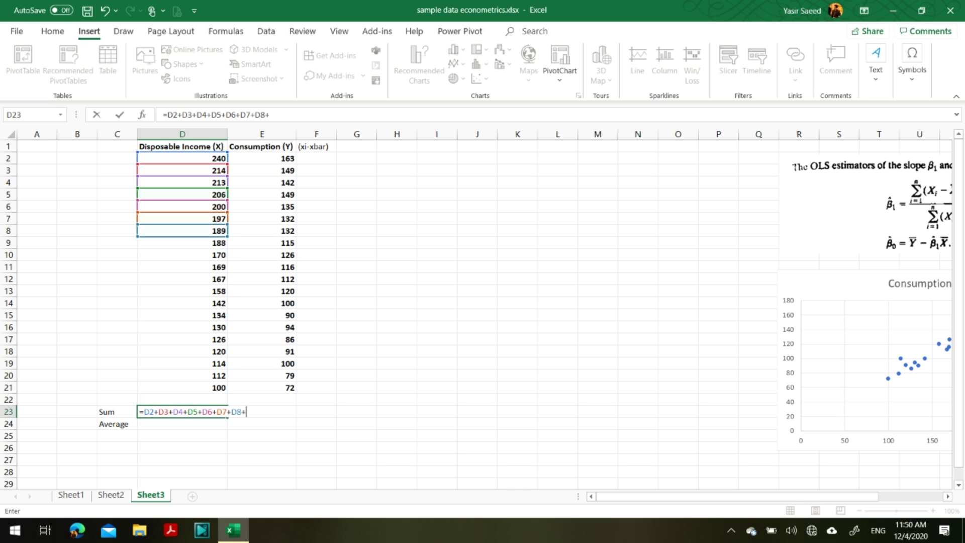
{"action": "key", "text": "Up"}
{"action": "key", "text": "Up"}
{"action": "key", "text": "Up"}
{"action": "key", "text": "Up"}
{"action": "key", "text": "Up"}
{"action": "key", "text": "Up"}
{"action": "key", "text": "Up"}
{"action": "key", "text": "Up"}
{"action": "key", "text": "Up"}
{"action": "key", "text": "Up"}
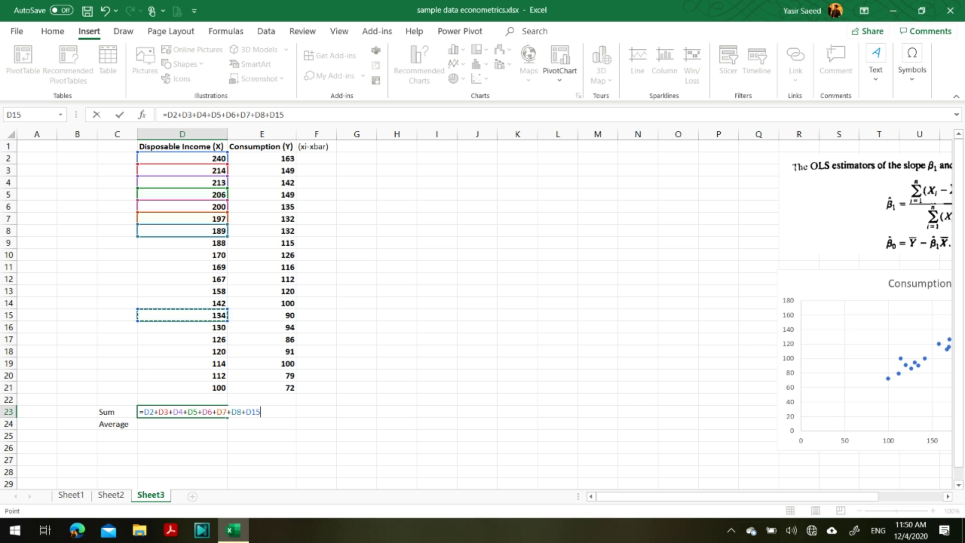
{"action": "key", "text": "Up"}
{"action": "key", "text": "Up"}
{"action": "key", "text": "Up"}
{"action": "key", "text": "Up"}
Step: Add cell D10 as the next term of the sum formula in D23
{"action": "type", "text": "+"}
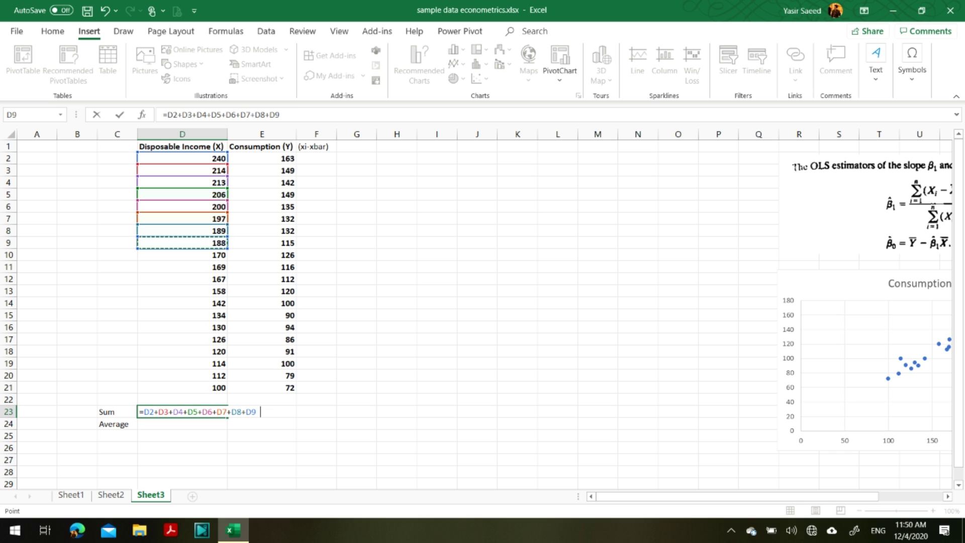
{"action": "key", "text": "Up"}
{"action": "key", "text": "Up"}
{"action": "key", "text": "Up"}
{"action": "key", "text": "Up"}
{"action": "key", "text": "Up"}
{"action": "key", "text": "Up"}
{"action": "key", "text": "Up"}
{"action": "key", "text": "Up"}
{"action": "key", "text": "Up"}
{"action": "key", "text": "Up"}
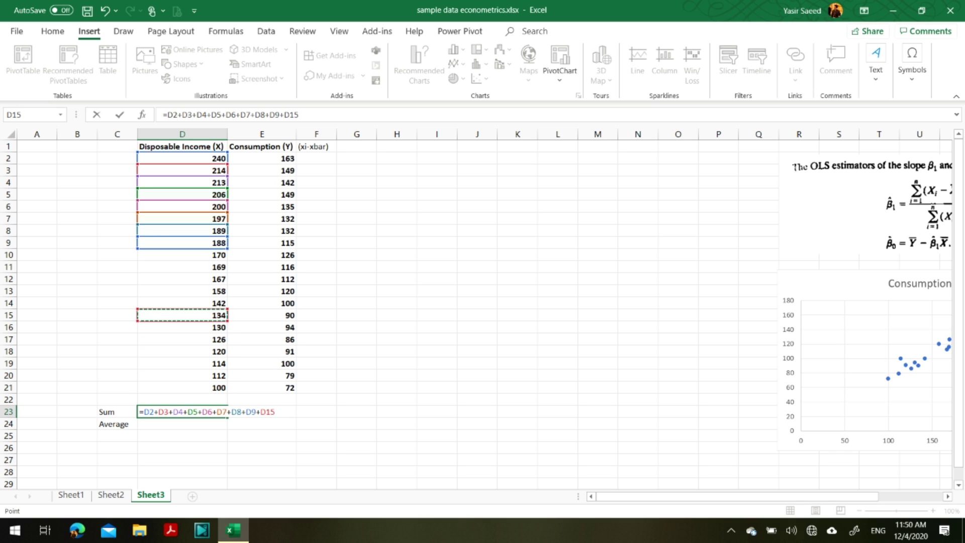
{"action": "key", "text": "Up"}
{"action": "key", "text": "Up"}
{"action": "key", "text": "Up"}
Step: Extend the D23 addition formula with a reference to cell D11
{"action": "type", "text": "+"}
{"action": "key", "text": "Up"}
{"action": "key", "text": "Up"}
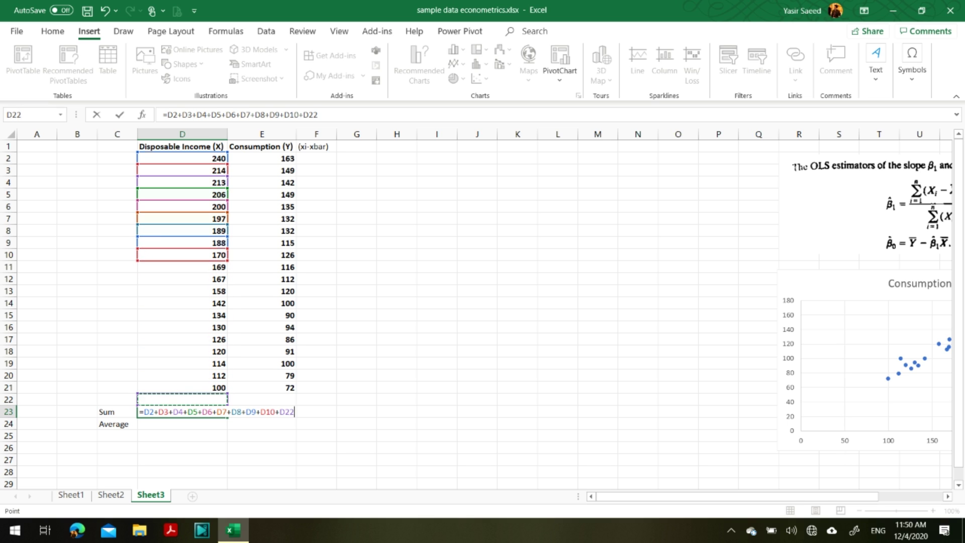
{"action": "key", "text": "Up"}
{"action": "key", "text": "Up"}
{"action": "key", "text": "Up"}
{"action": "key", "text": "Up"}
{"action": "key", "text": "Up"}
{"action": "key", "text": "Up"}
{"action": "key", "text": "Up"}
{"action": "key", "text": "Up"}
{"action": "key", "text": "Up"}
{"action": "key", "text": "Up"}
{"action": "key", "text": "Up"}
{"action": "key", "text": "Up"}
{"action": "key", "text": "Up"}
{"action": "key", "text": "Up"}
{"action": "key", "text": "Down"}
{"action": "key", "text": "Down"}
{"action": "key", "text": "Down"}
{"action": "key", "text": "Down"}
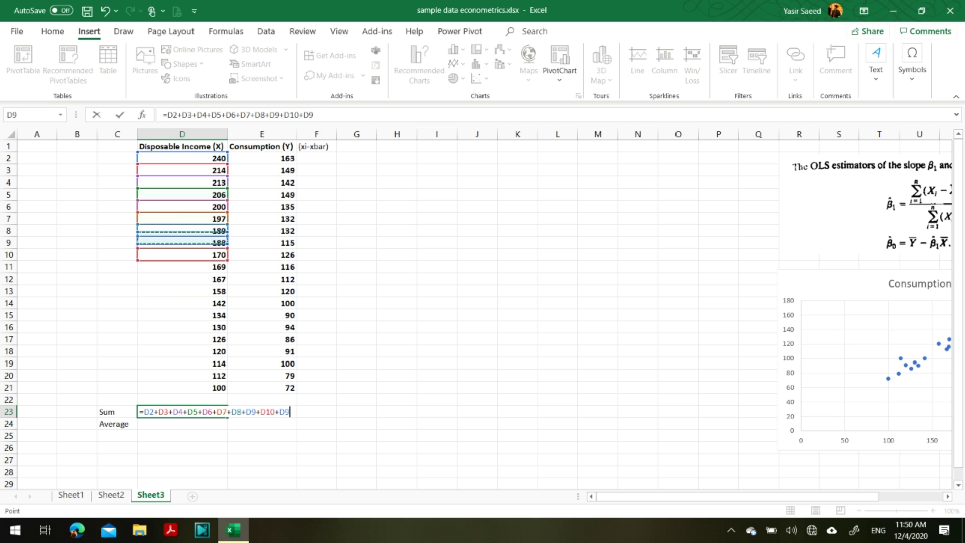
Step: Add cell D12 to the Disposable Income (X) sum formula in D23
{"action": "type", "text": "+"}
{"action": "key", "text": "Up"}
{"action": "key", "text": "Up"}
{"action": "key", "text": "Up"}
{"action": "key", "text": "Up"}
{"action": "key", "text": "Up"}
{"action": "key", "text": "Up"}
{"action": "key", "text": "Up"}
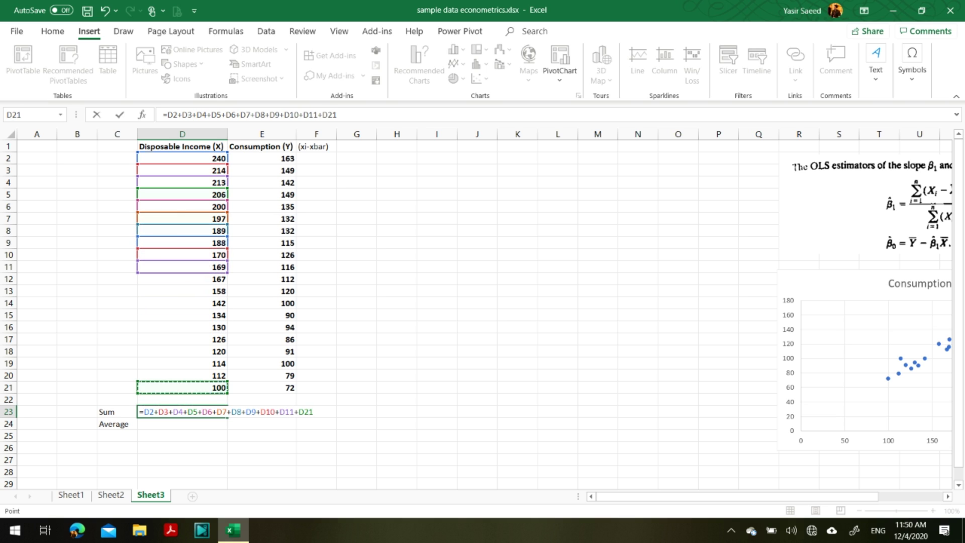
{"action": "key", "text": "Up"}
{"action": "key", "text": "Up"}
{"action": "key", "text": "Up"}
{"action": "key", "text": "Up"}
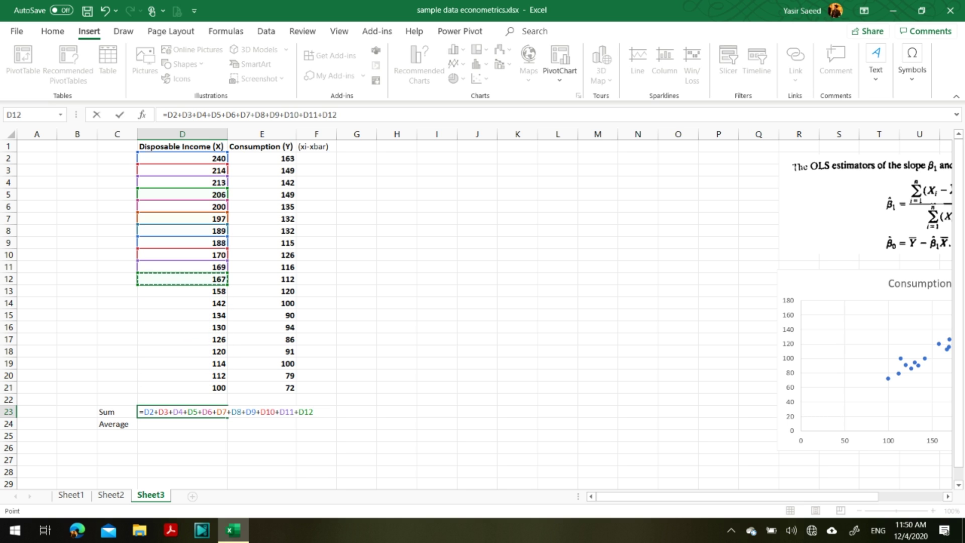
Step: Append cell D13 as the next term of the sum formula in D23
{"action": "type", "text": "+"}
{"action": "key", "text": "Up"}
{"action": "key", "text": "Up"}
{"action": "key", "text": "Up"}
{"action": "key", "text": "Up"}
{"action": "key", "text": "Up"}
{"action": "key", "text": "Up"}
{"action": "key", "text": "Up"}
{"action": "key", "text": "Up"}
{"action": "key", "text": "Up"}
{"action": "key", "text": "Up"}
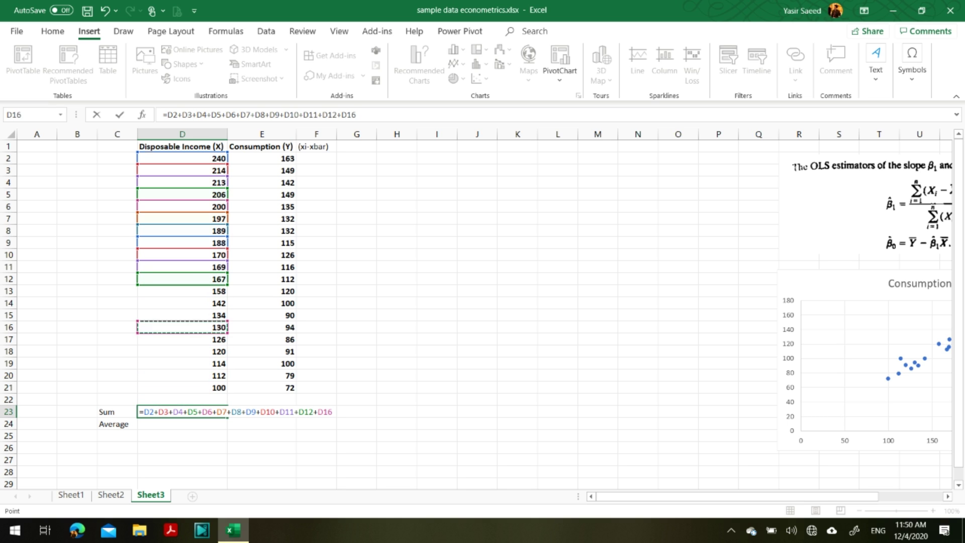
Step: Add cell D14 as the next term of the Disposable Income (X) sum formula in D23
{"action": "type", "text": "+"}
{"action": "key", "text": "Up"}
{"action": "key", "text": "Up"}
{"action": "key", "text": "Up"}
{"action": "key", "text": "Up"}
{"action": "key", "text": "Up"}
{"action": "key", "text": "Up"}
{"action": "key", "text": "Up"}
{"action": "key", "text": "Up"}
{"action": "key", "text": "Up"}
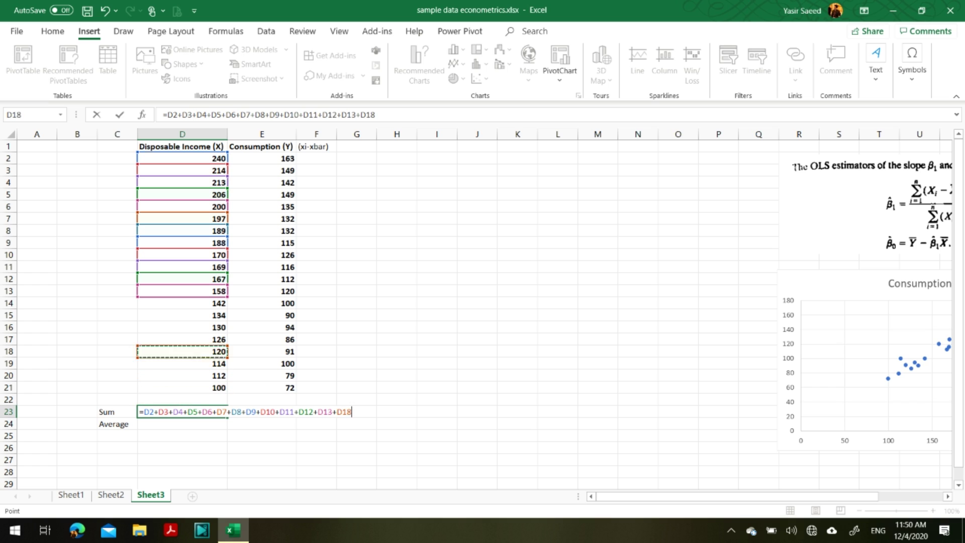
Step: Extend the D23 addition formula with a reference to cell D15
{"action": "type", "text": "+"}
{"action": "key", "text": "Up"}
{"action": "key", "text": "Up"}
{"action": "key", "text": "Up"}
{"action": "key", "text": "Up"}
{"action": "key", "text": "Up"}
{"action": "key", "text": "Up"}
{"action": "key", "text": "Up"}
{"action": "key", "text": "Up"}
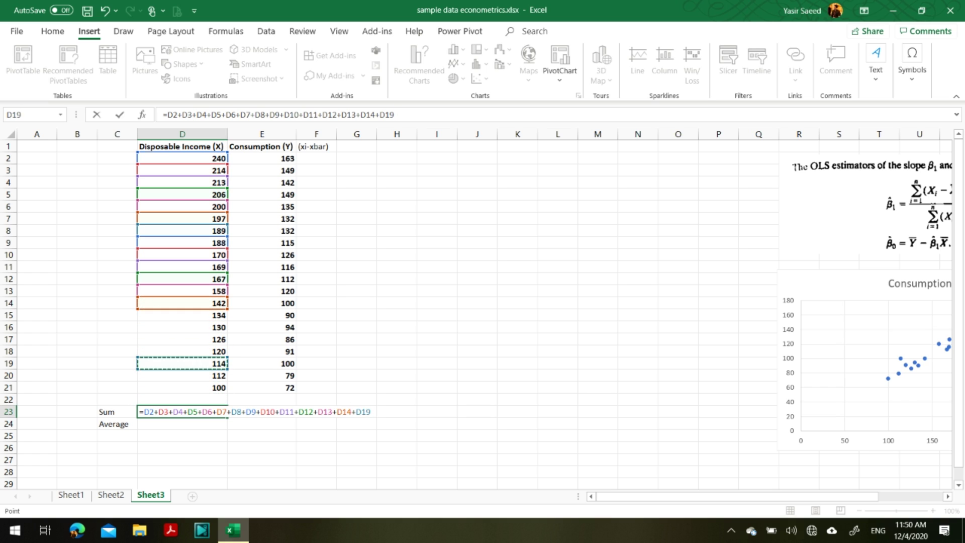
Step: Append cell D16 as the next term of the sum formula in D23
{"action": "type", "text": "+"}
{"action": "key", "text": "Up"}
{"action": "key", "text": "Up"}
{"action": "key", "text": "Up"}
{"action": "key", "text": "Up"}
{"action": "key", "text": "Up"}
{"action": "key", "text": "Up"}
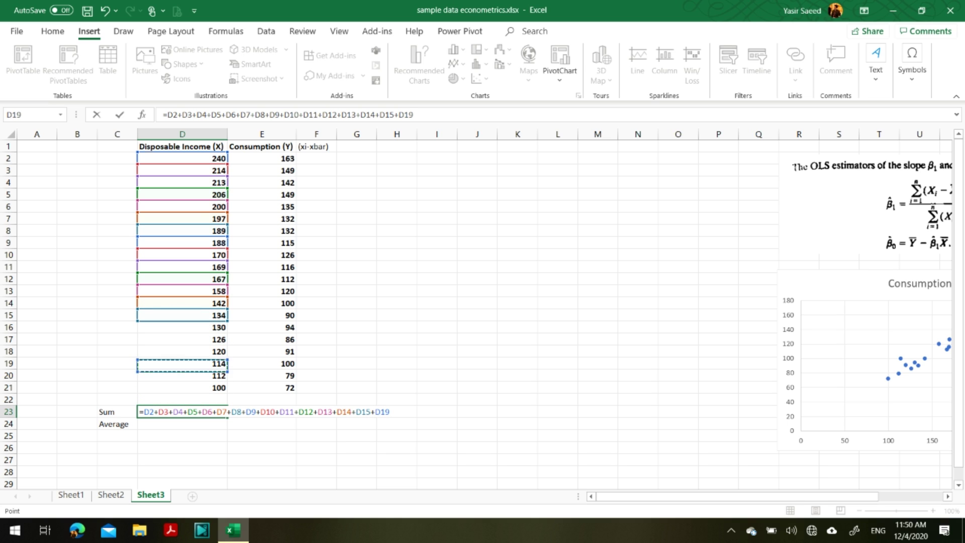
Step: Add the reference to cell D17 to the Disposable Income (X) sum in D23
{"action": "type", "text": "+"}
{"action": "key", "text": "Up"}
{"action": "key", "text": "Up"}
{"action": "key", "text": "Up"}
{"action": "key", "text": "Up"}
{"action": "key", "text": "Up"}
{"action": "key", "text": "Up"}
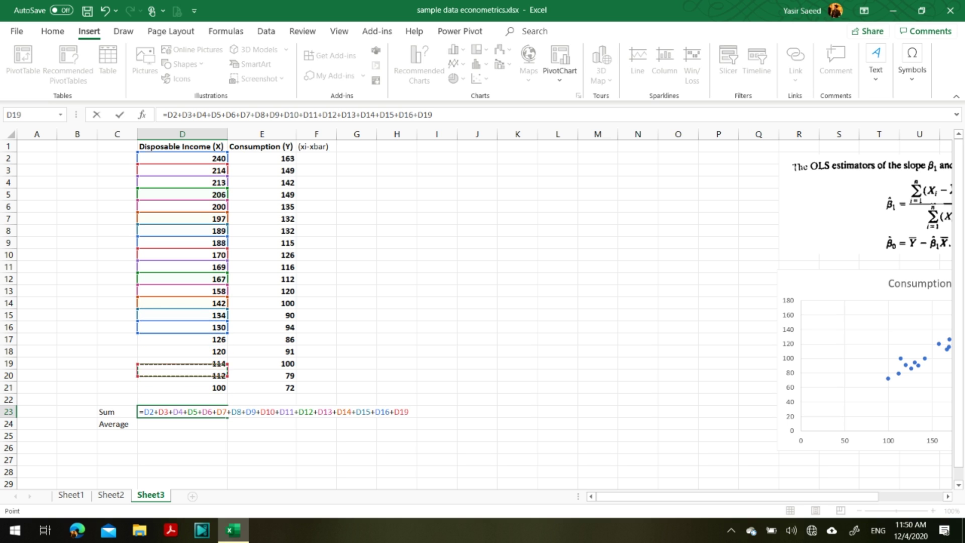
Step: Extend the sum formula in D23 with cell D18 as its next term
{"action": "type", "text": "+"}
{"action": "key", "text": "Up"}
{"action": "key", "text": "Up"}
{"action": "key", "text": "Up"}
{"action": "key", "text": "Up"}
{"action": "key", "text": "Up"}
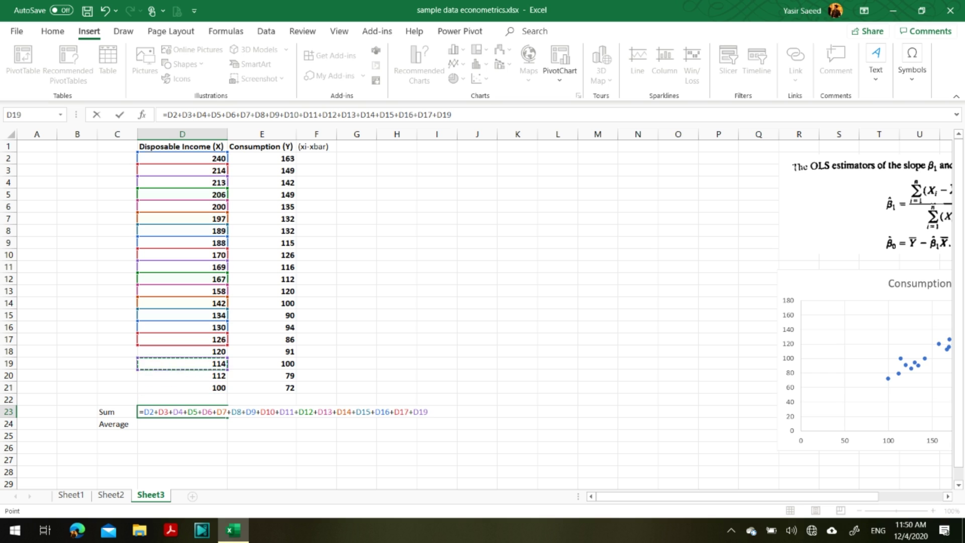
Step: Append cell D19 to the addition formula in D23
{"action": "type", "text": "+"}
{"action": "key", "text": "Up"}
{"action": "key", "text": "Up"}
{"action": "key", "text": "Up"}
{"action": "key", "text": "Up"}
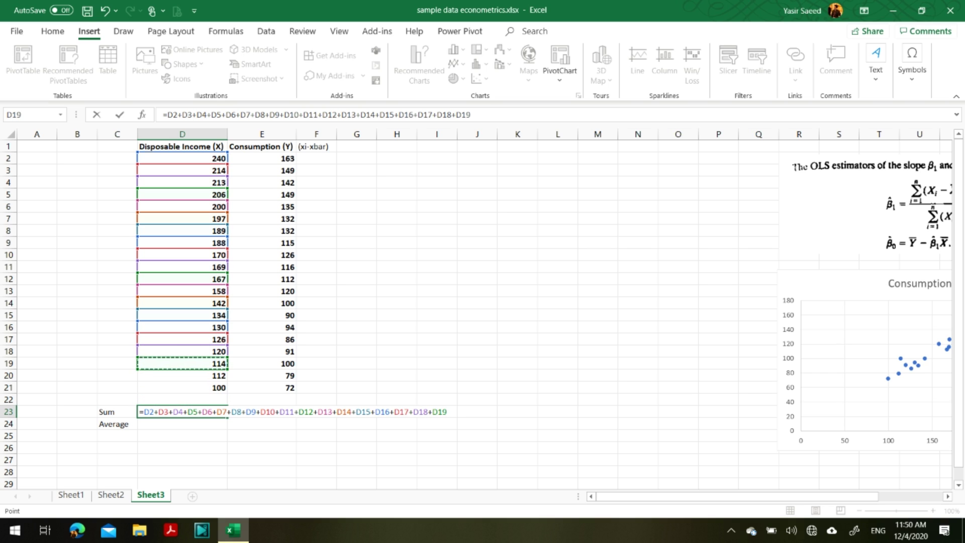
Step: Add cells D20 and D21 as the last terms of the D23 sum formula and complete the entry
{"action": "type", "text": "+"}
{"action": "key", "text": "Up"}
{"action": "key", "text": "Up"}
{"action": "key", "text": "Up"}
{"action": "type", "text": "+"}
{"action": "key", "text": "Up"}
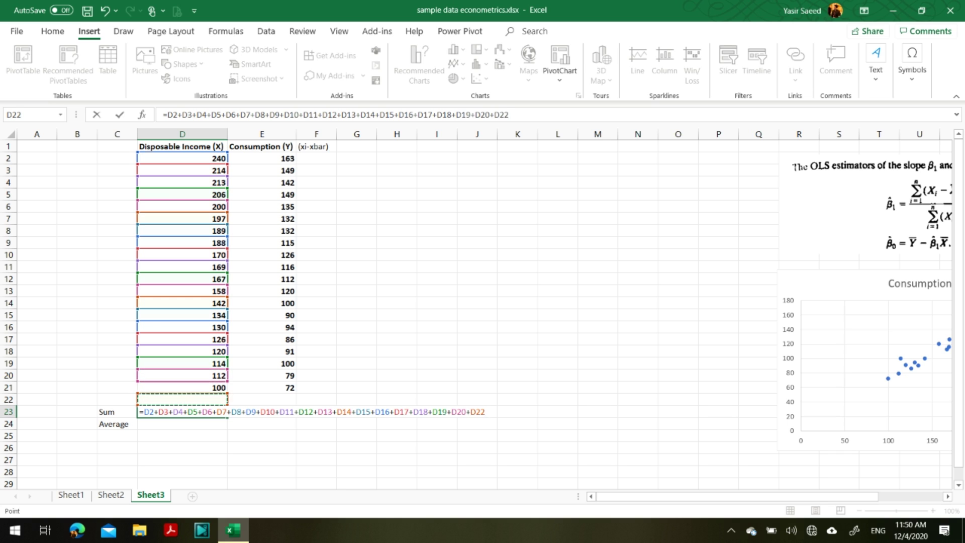
{"action": "key", "text": "Up"}
{"action": "key", "text": "Return"}
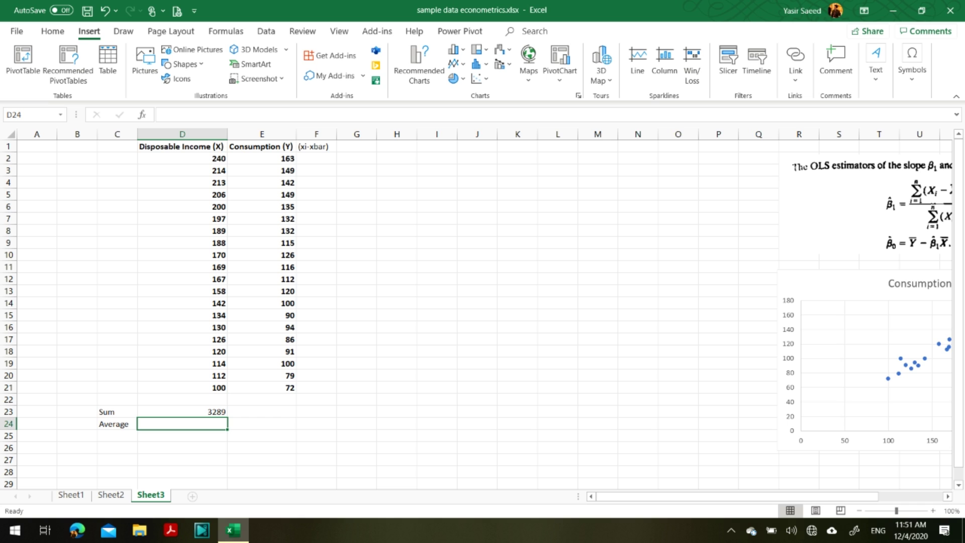
Step: Make all text in the worksheet bold
{"action": "left_click", "coordinate": [182, 411]}
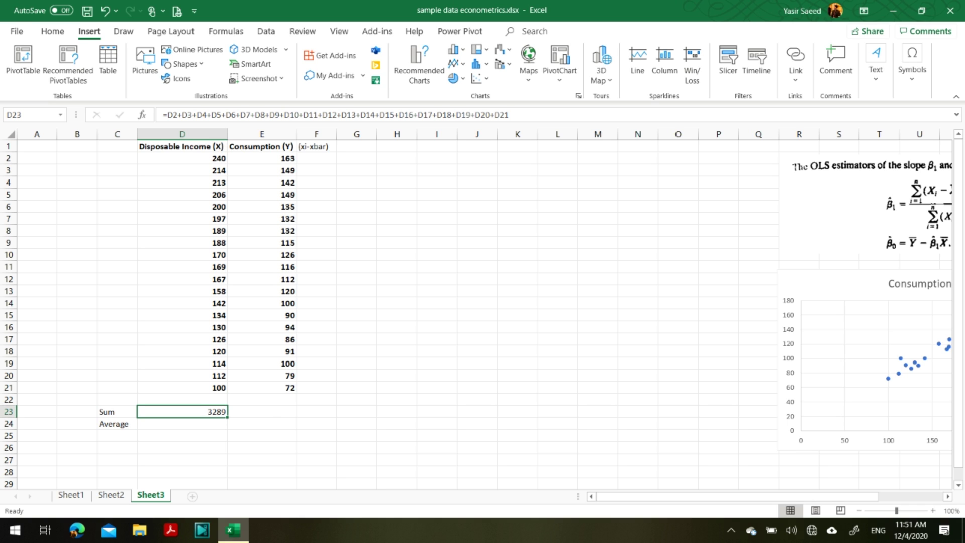
{"action": "key", "text": "ctrl+a"}
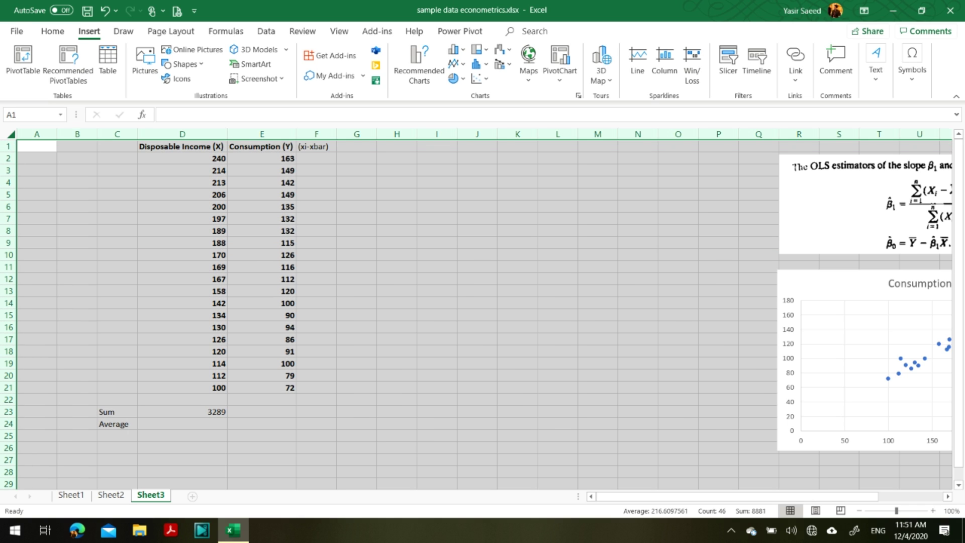
{"action": "key", "text": "ctrl+b"}
{"action": "mouse_move", "coordinate": [77, 206]}
{"action": "left_mouse_down"}
{"action": "mouse_move", "coordinate": [125, 222]}
{"action": "mouse_move", "coordinate": [77, 206]}
{"action": "left_mouse_up"}
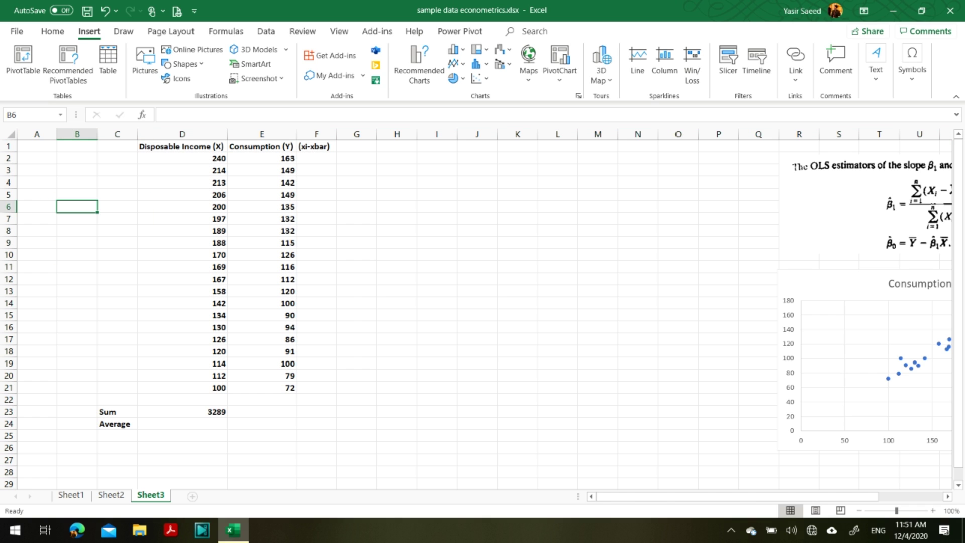
{"action": "left_click", "coordinate": [182, 412]}
{"action": "left_click", "coordinate": [182, 423]}
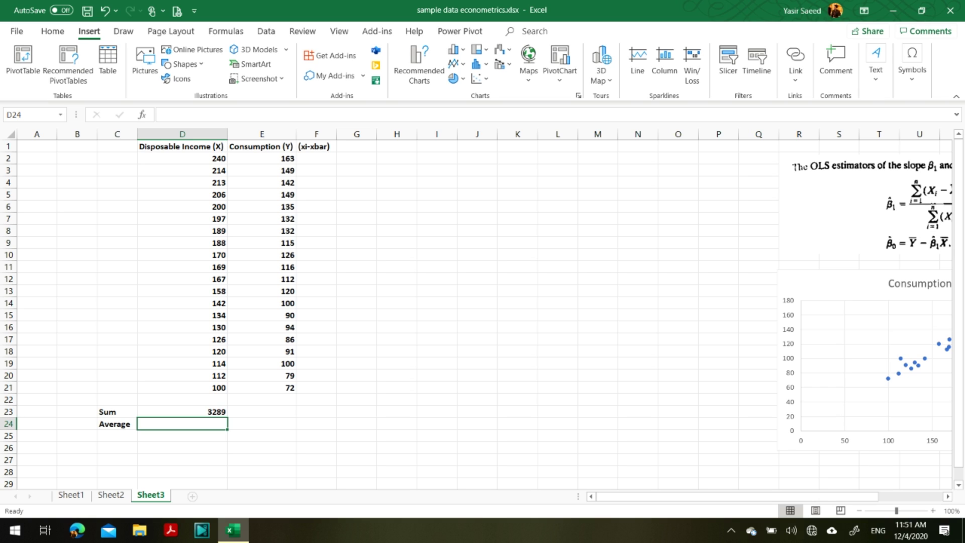
{"action": "left_click", "coordinate": [182, 412]}
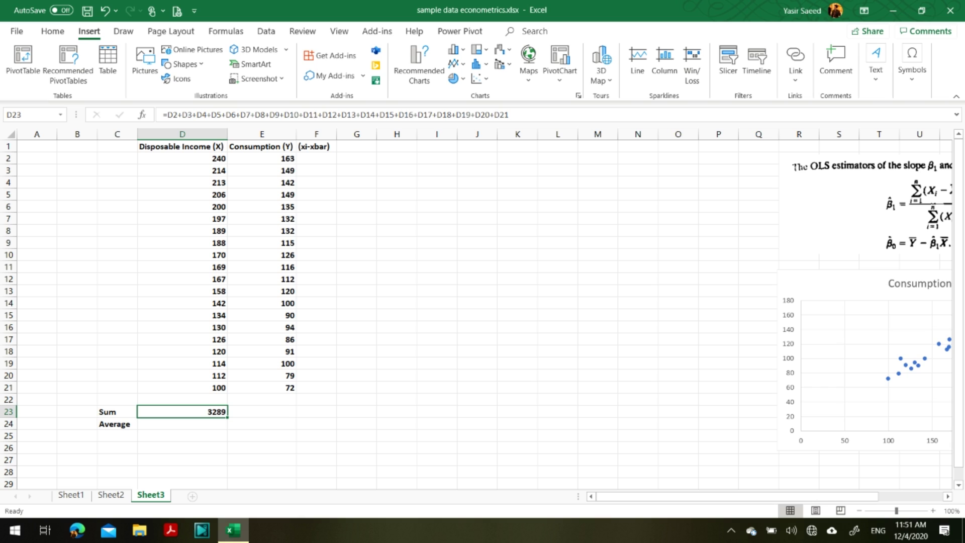
{"action": "left_click", "coordinate": [183, 424]}
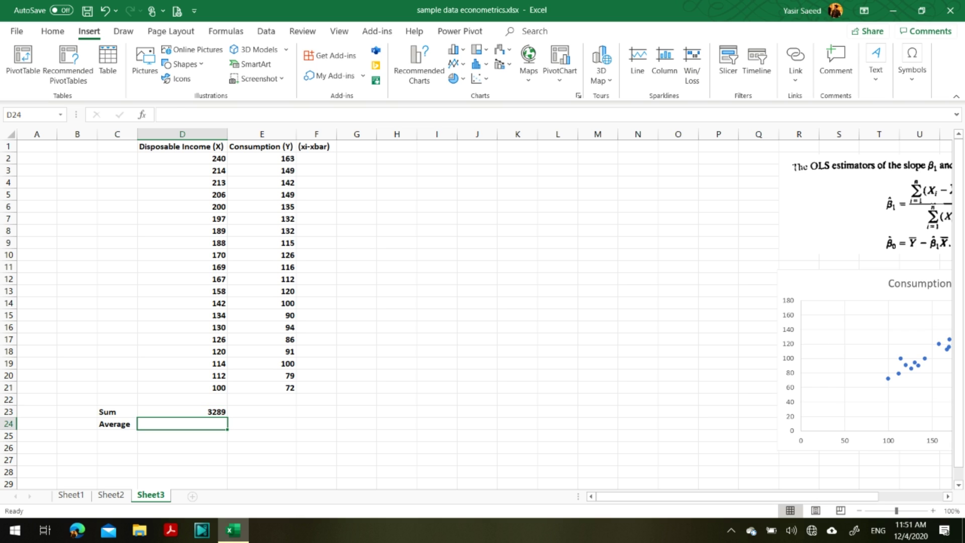
{"action": "left_click_drag", "start_coordinate": [183, 159], "coordinate": [183, 388]}
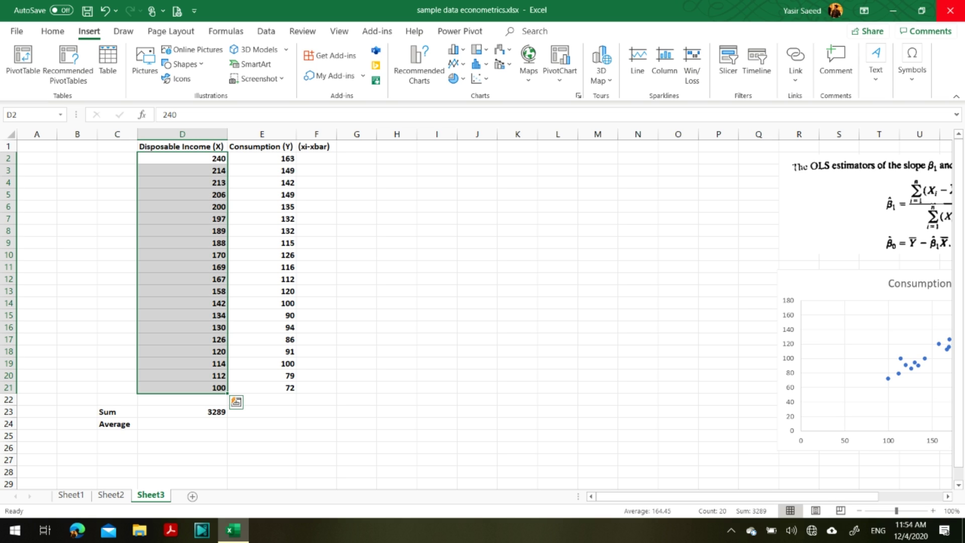
Step: Copy the D23 sum formula across to E23 for the Consumption (Y) column and check its cell references
{"action": "left_click", "coordinate": [262, 412]}
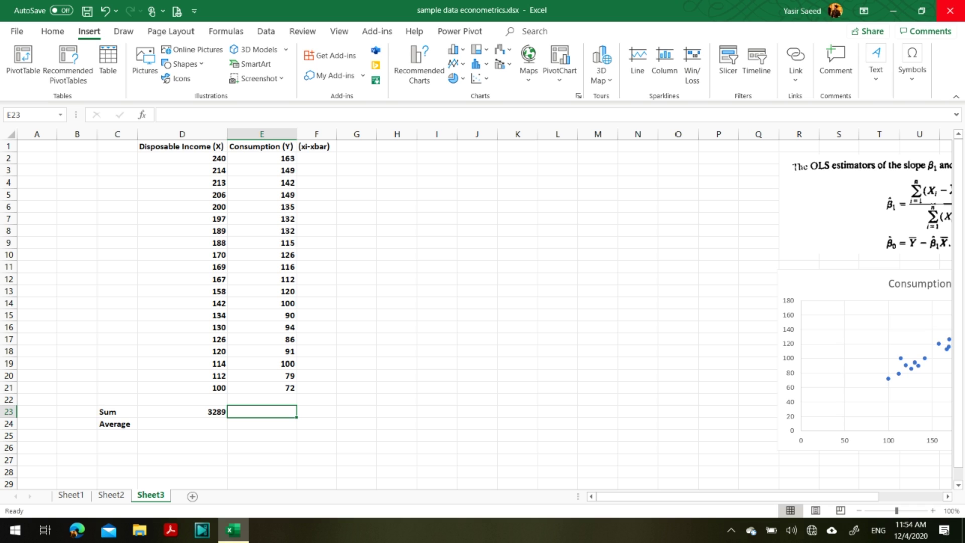
{"action": "left_click", "coordinate": [182, 411]}
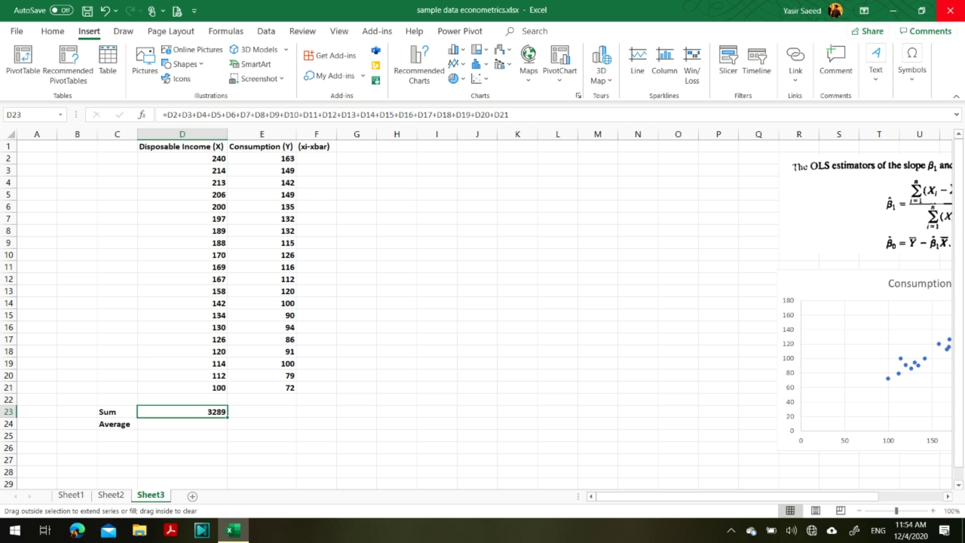
{"action": "left_click_drag", "start_coordinate": [228, 417], "coordinate": [296, 417]}
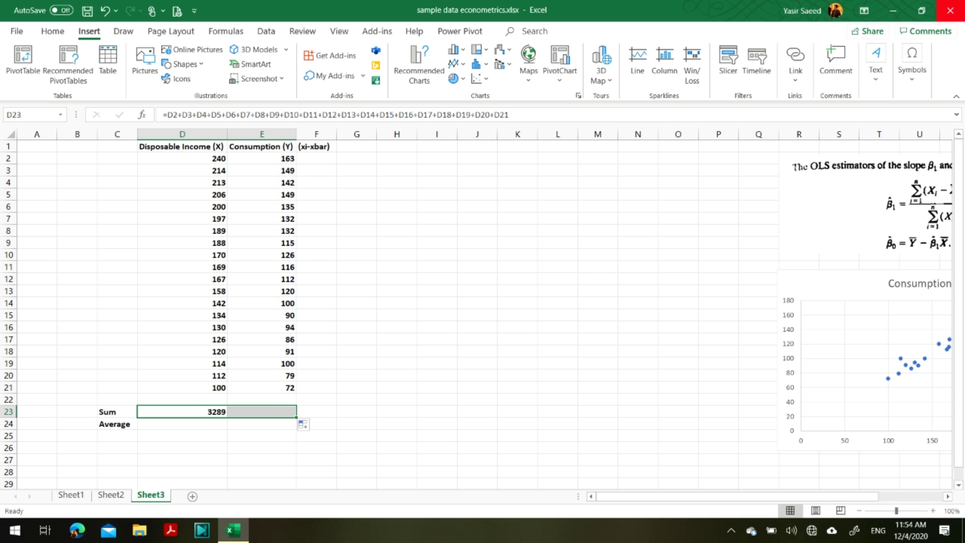
{"action": "left_click", "coordinate": [262, 412]}
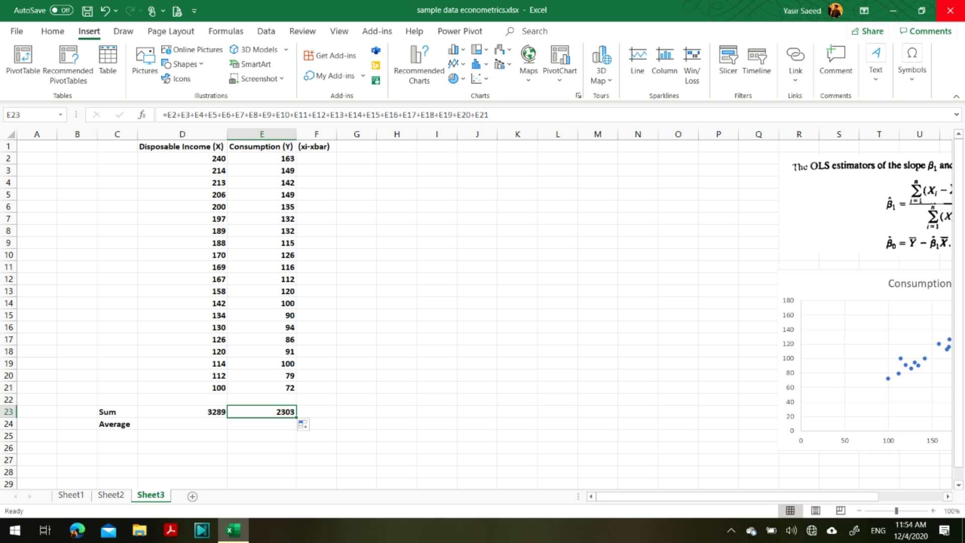
{"action": "double_click", "coordinate": [265, 412]}
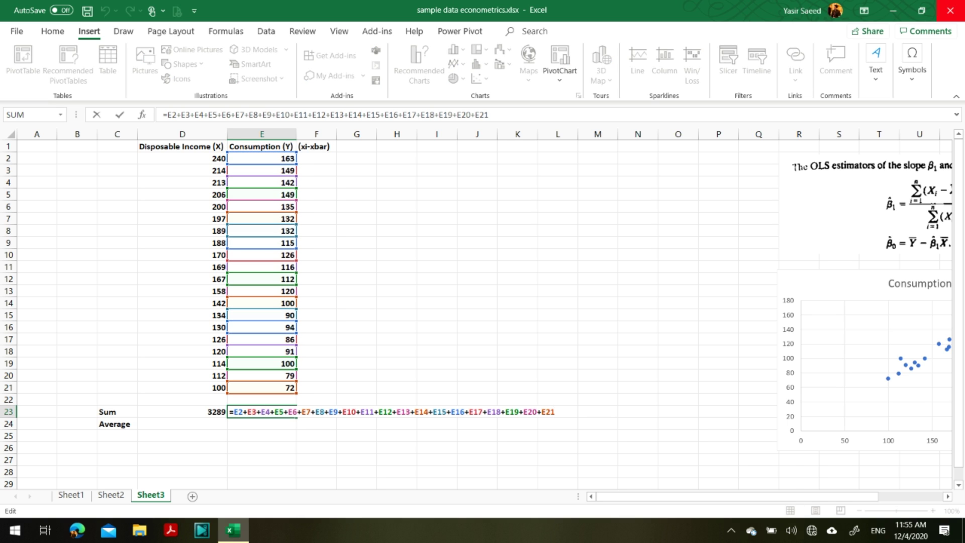
{"action": "key", "text": "Return"}
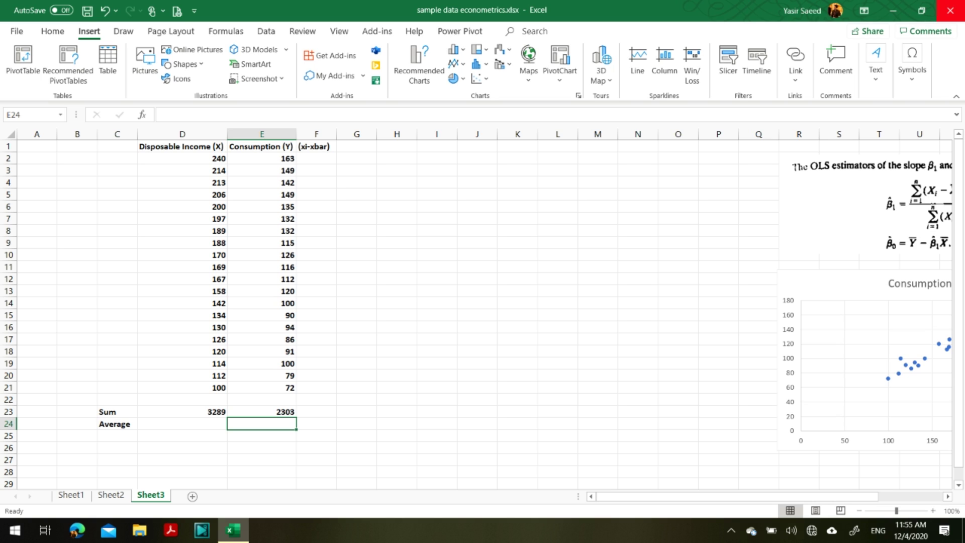
Step: Replace the cell-by-cell addition in D23 with the formula =sum(D2:D21)
{"action": "left_click", "coordinate": [261, 412]}
{"action": "left_click", "coordinate": [182, 412]}
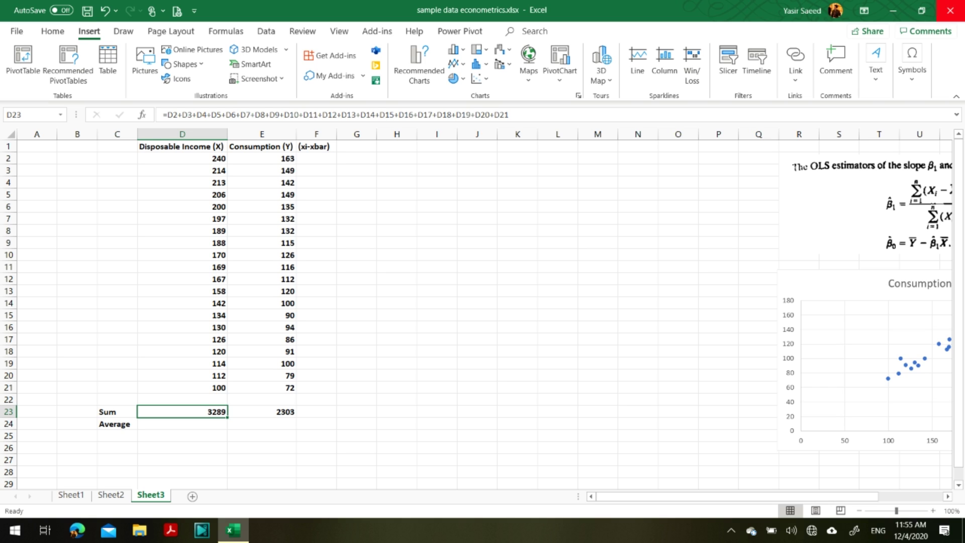
{"action": "type", "text": "="}
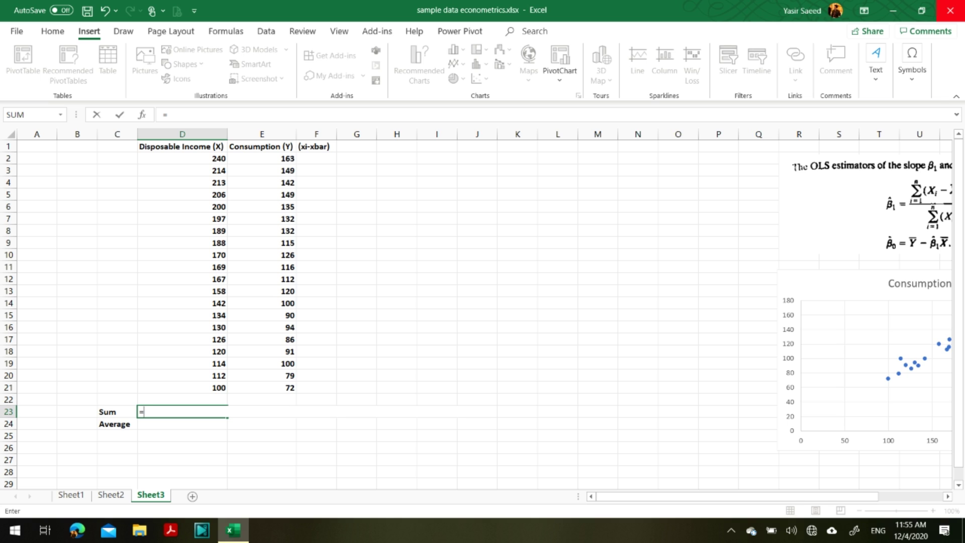
{"action": "type", "text": "sum"}
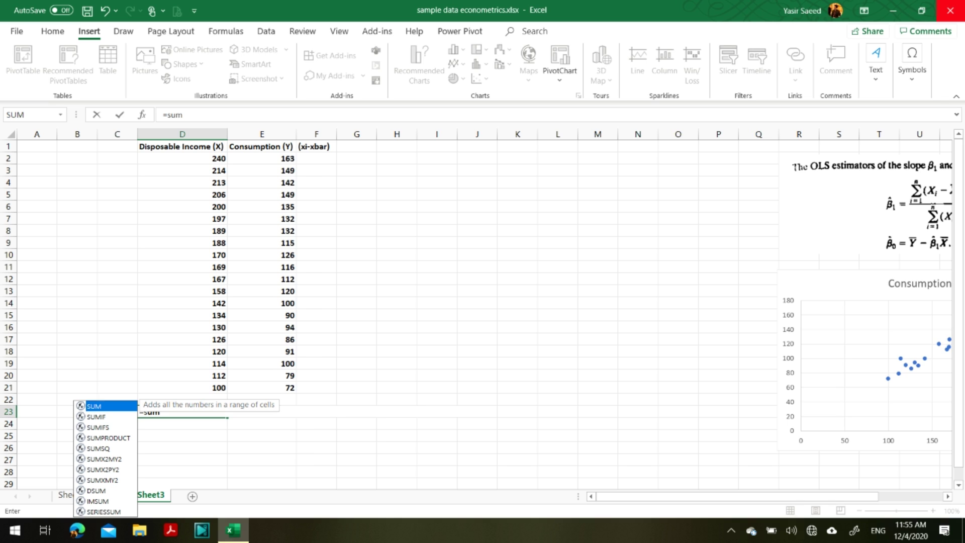
{"action": "type", "text": "("}
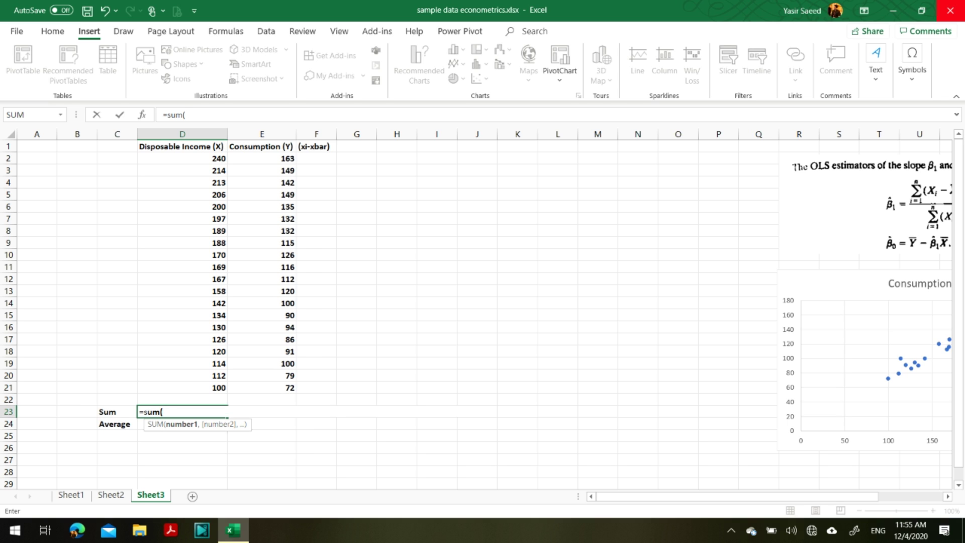
{"action": "left_click_drag", "start_coordinate": [211, 159], "coordinate": [216, 388]}
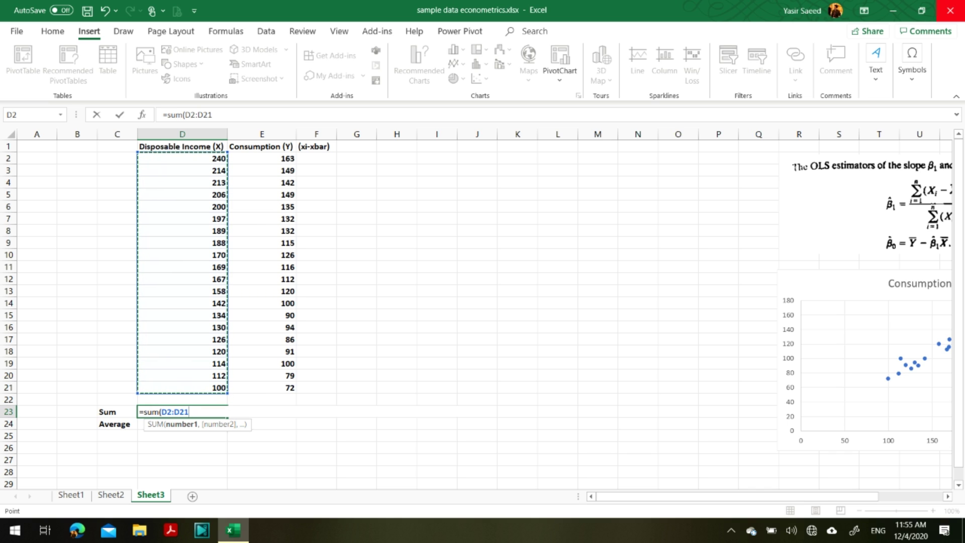
{"action": "type", "text": ")"}
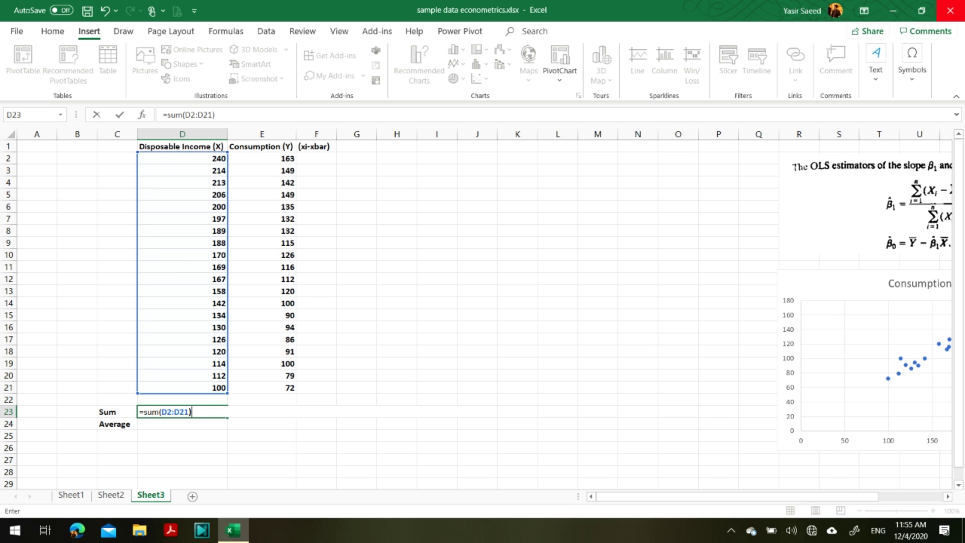
{"action": "key", "text": "Return"}
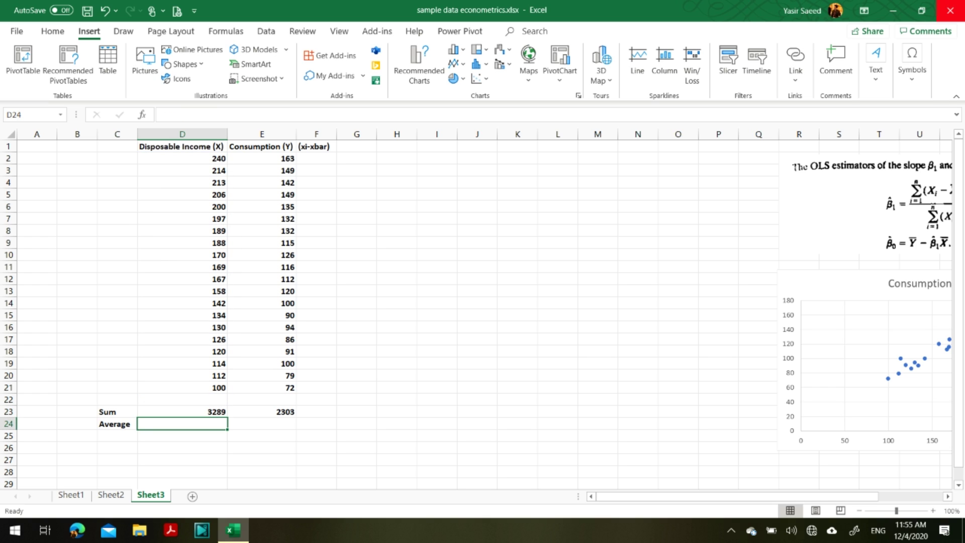
Step: Examine the D2:D21 range in the D23 formula, and erase the SUM function together with its range
{"action": "left_click", "coordinate": [182, 412]}
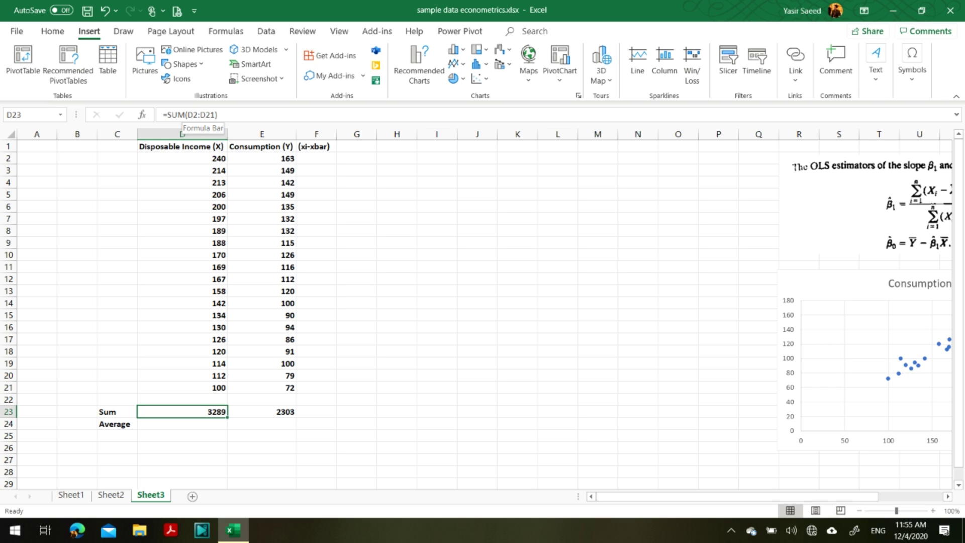
{"action": "left_click_drag", "start_coordinate": [188, 115], "coordinate": [216, 114]}
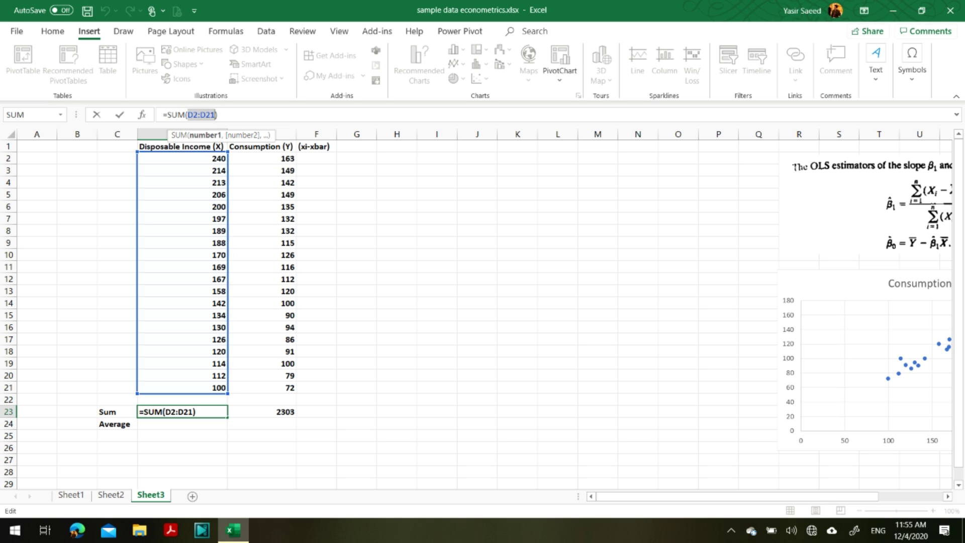
{"action": "left_click", "coordinate": [194, 412]}
{"action": "key", "text": "BackSpace"}
{"action": "key", "text": "BackSpace"}
{"action": "key", "text": "BackSpace"}
{"action": "key", "text": "BackSpace"}
{"action": "key", "text": "BackSpace"}
{"action": "key", "text": "BackSpace"}
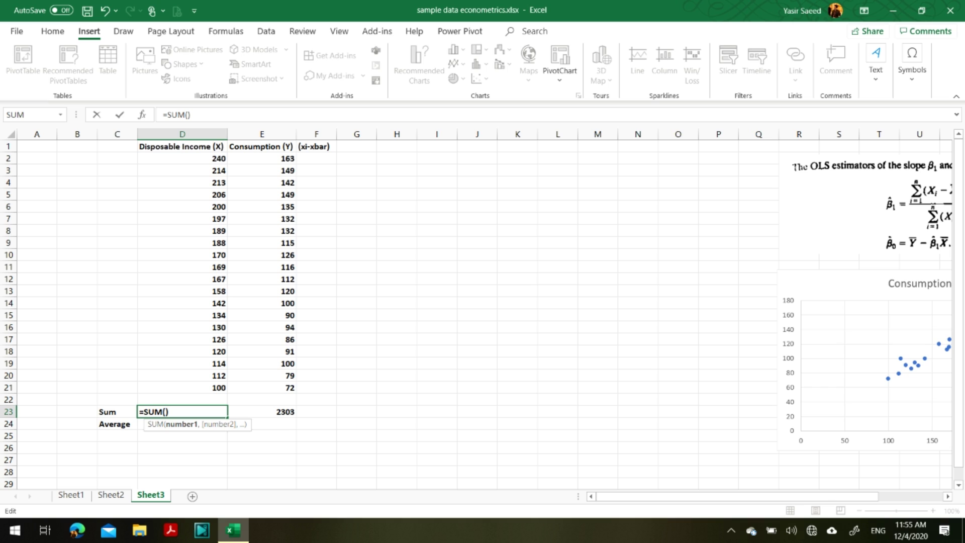
{"action": "key", "text": "BackSpace"}
{"action": "key", "text": "Delete"}
{"action": "key", "text": "BackSpace"}
{"action": "key", "text": "BackSpace"}
{"action": "key", "text": "BackSpace"}
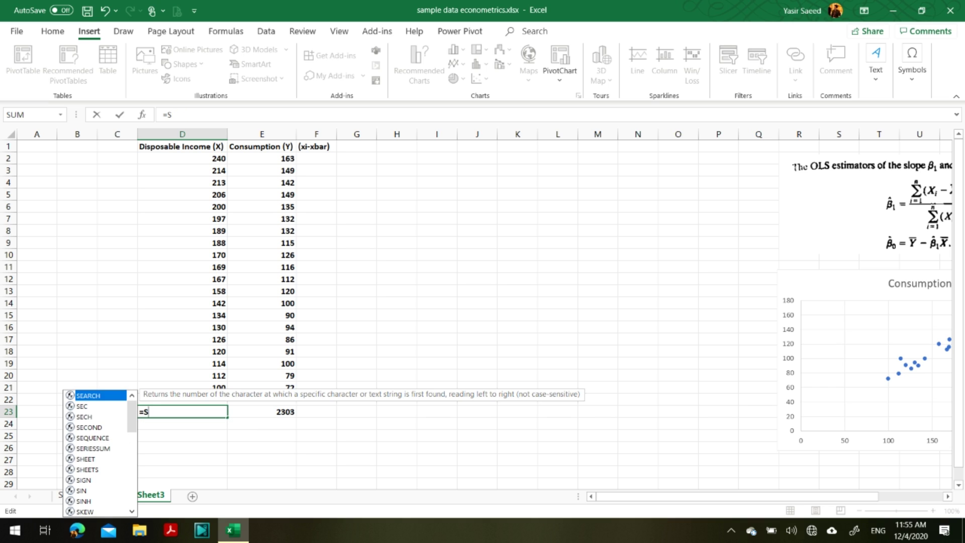
Step: Complete the total of the Disposable Income (X) column in D23 with the formula =sum(d2:d21)
{"action": "type", "text": "su"}
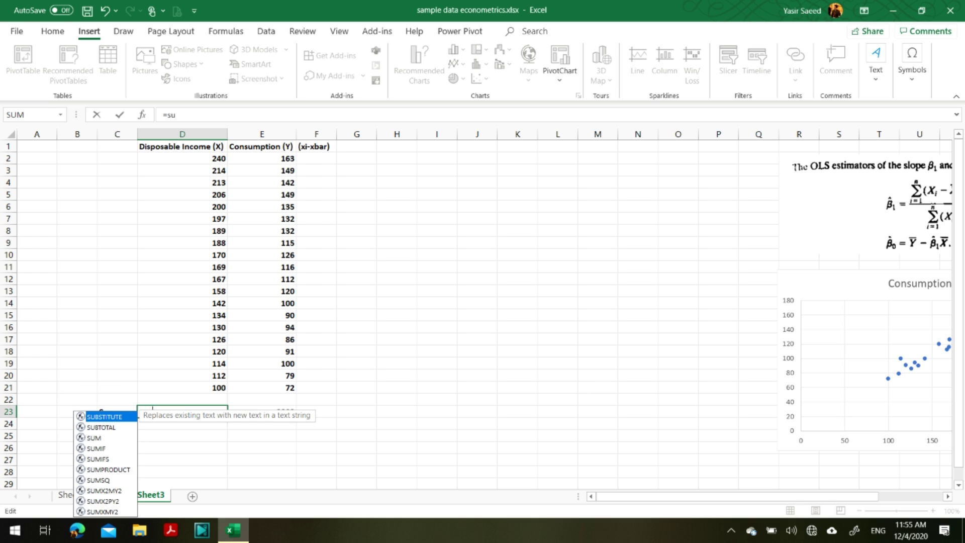
{"action": "type", "text": "m("}
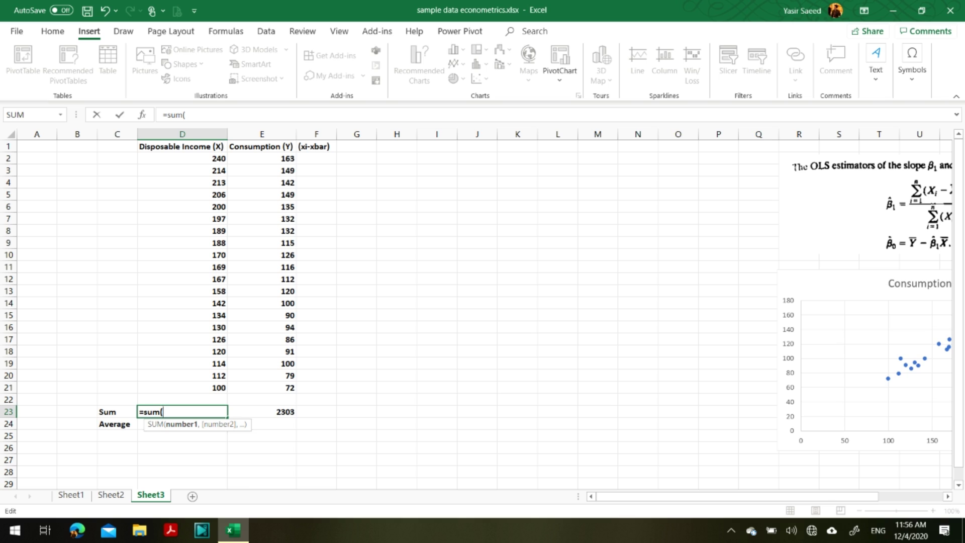
{"action": "type", "text": "d2"}
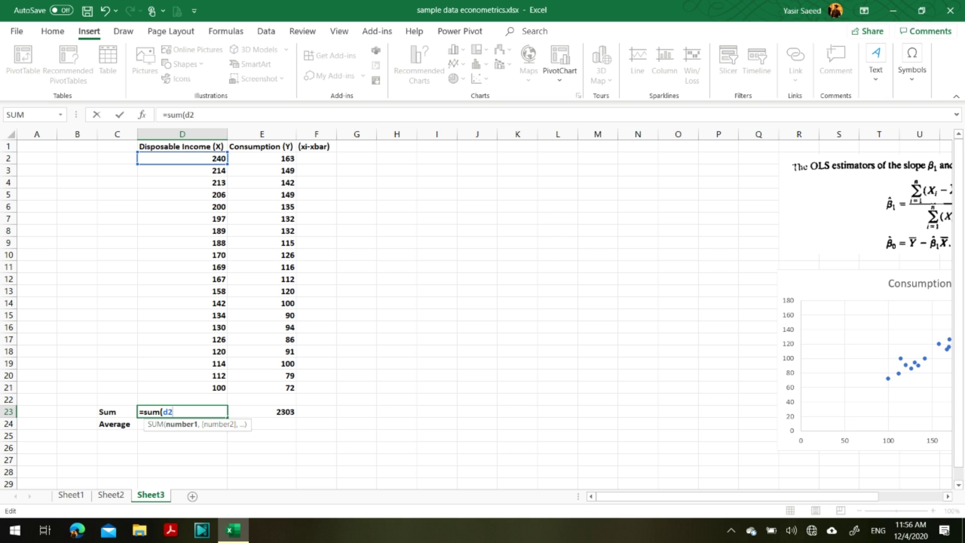
{"action": "type", "text": ":d"}
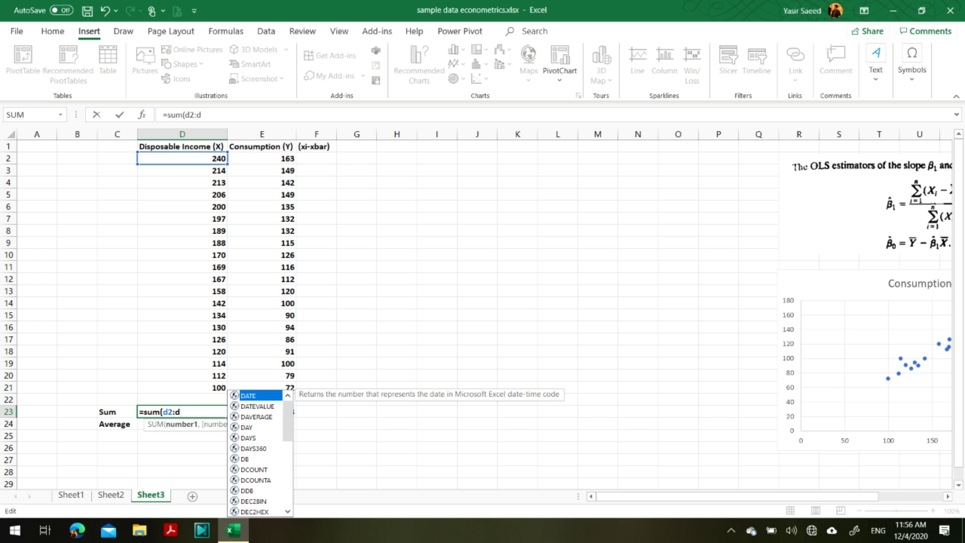
{"action": "type", "text": "21)"}
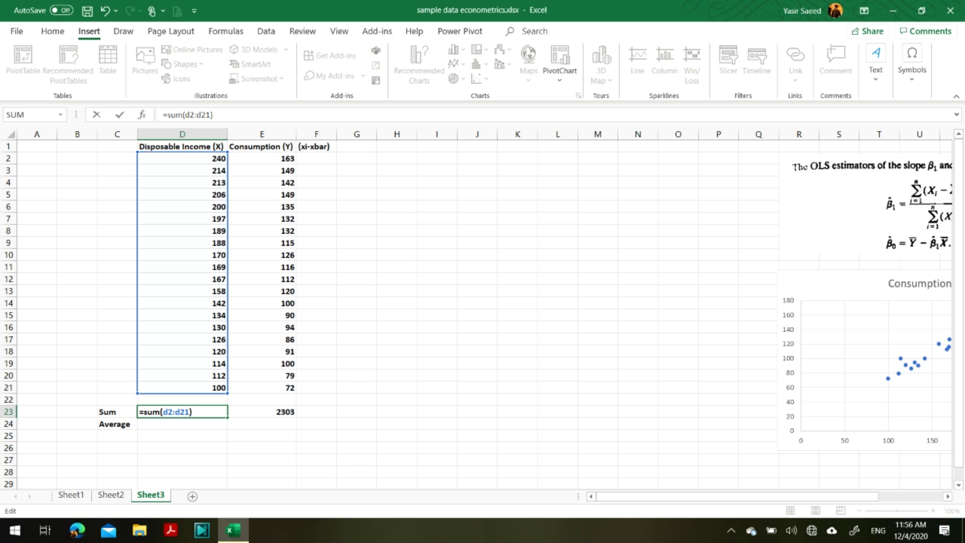
{"action": "key", "text": "Return"}
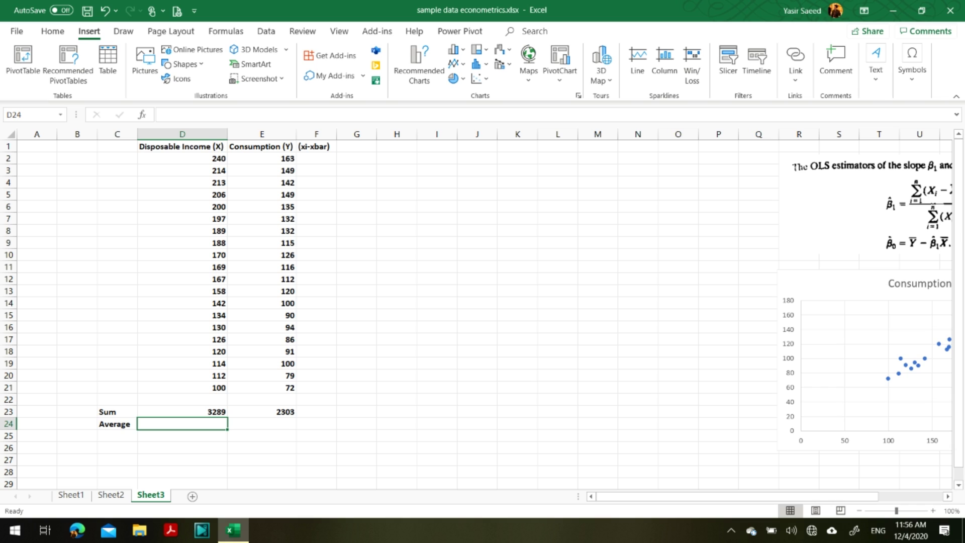
{"action": "left_click", "coordinate": [182, 412]}
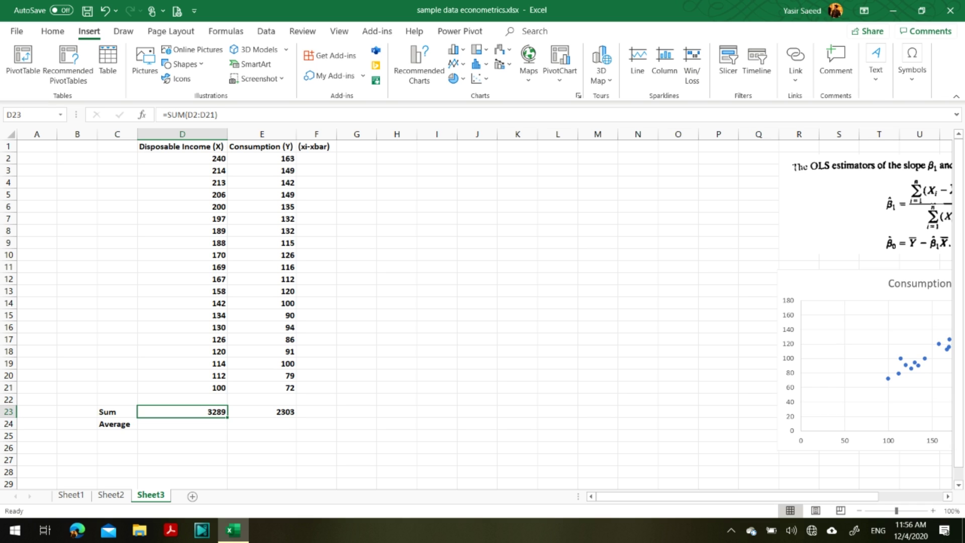
Step: Calculate the Disposable Income (X) average in D24 by dividing the sum by the number of observations, =D23/20
{"action": "left_click", "coordinate": [182, 423]}
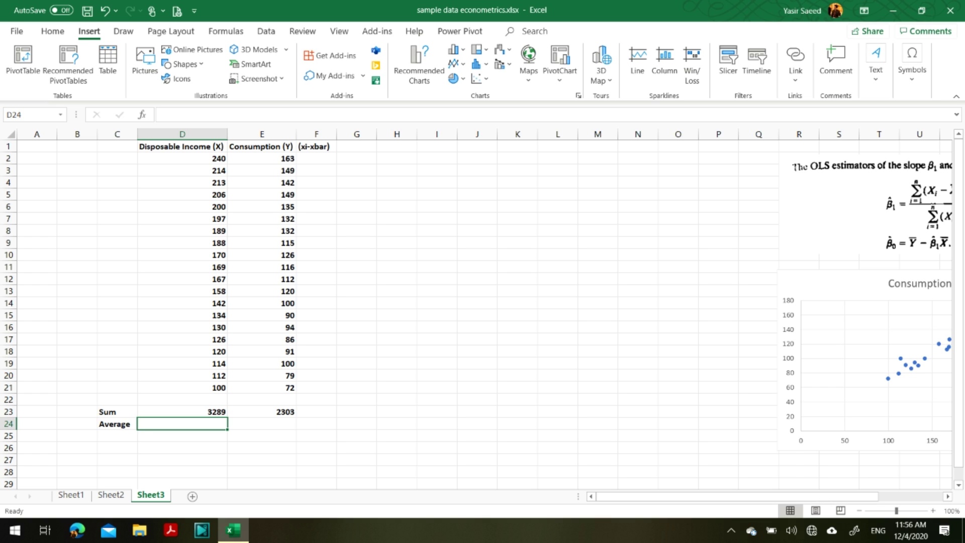
{"action": "type", "text": "="}
{"action": "left_click", "coordinate": [182, 412]}
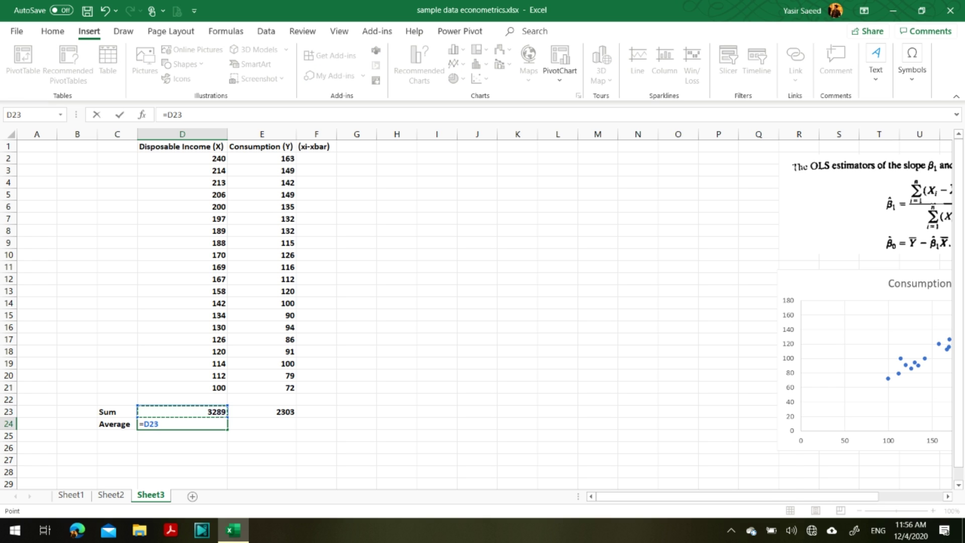
{"action": "type", "text": "/20"}
{"action": "key", "text": "Return"}
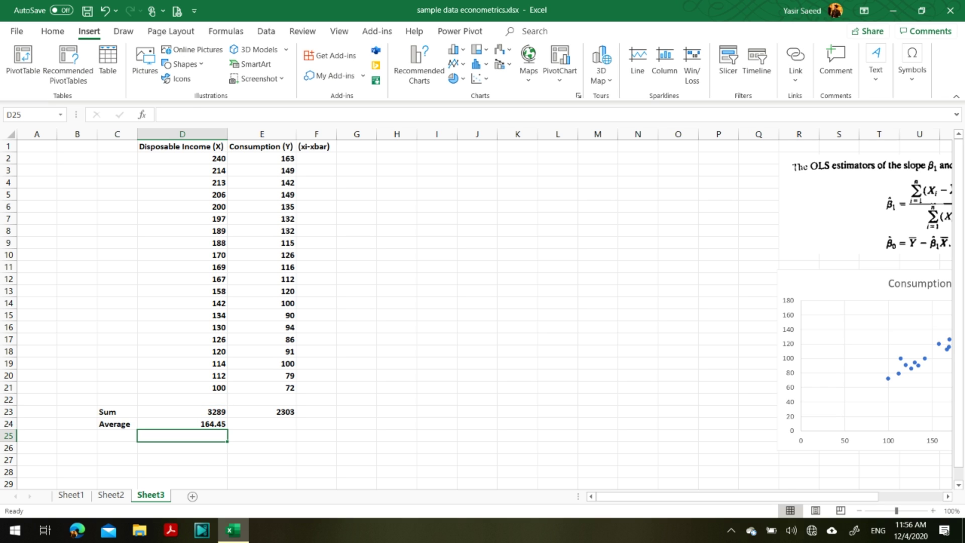
Step: Replace the D24 formula with =average(D2:D21) for the Disposable Income (X) column
{"action": "left_click", "coordinate": [182, 424]}
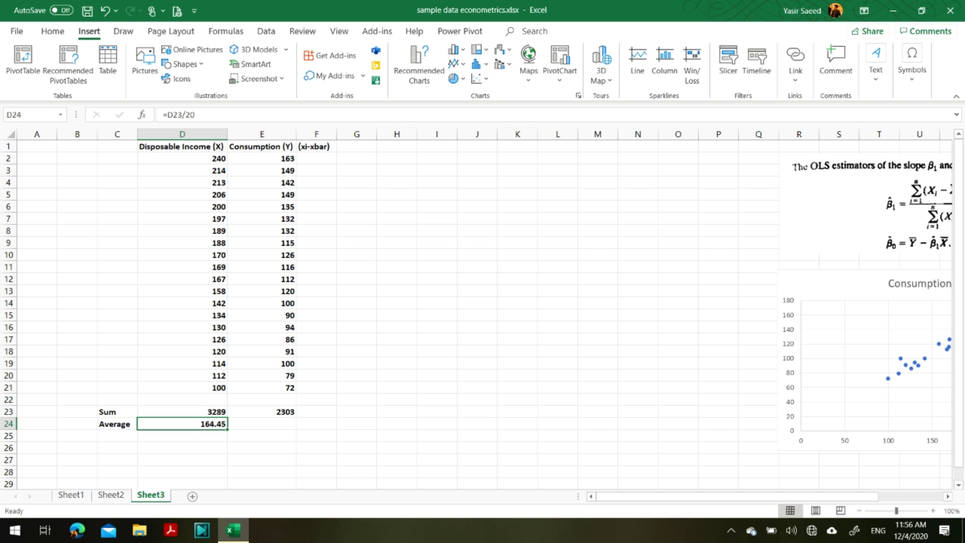
{"action": "type", "text": "="}
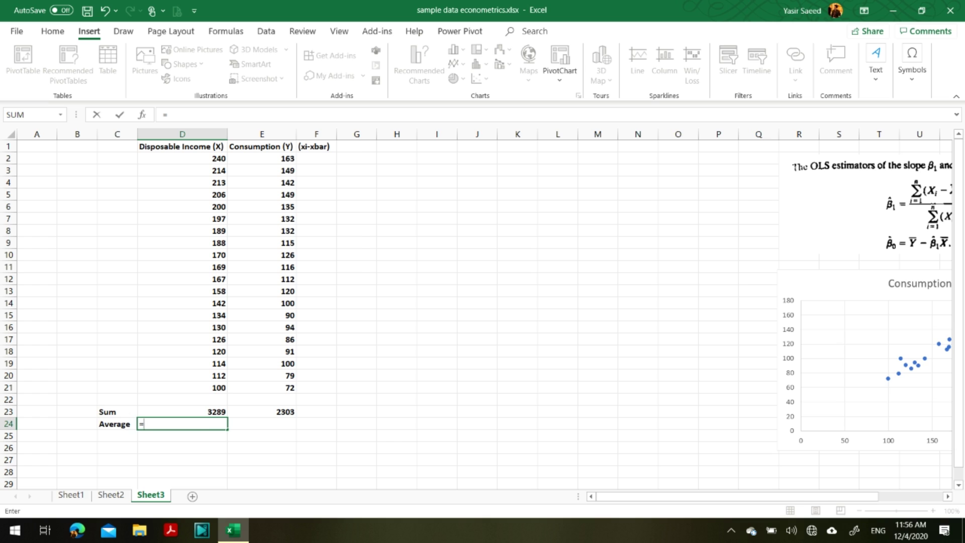
{"action": "type", "text": "average"}
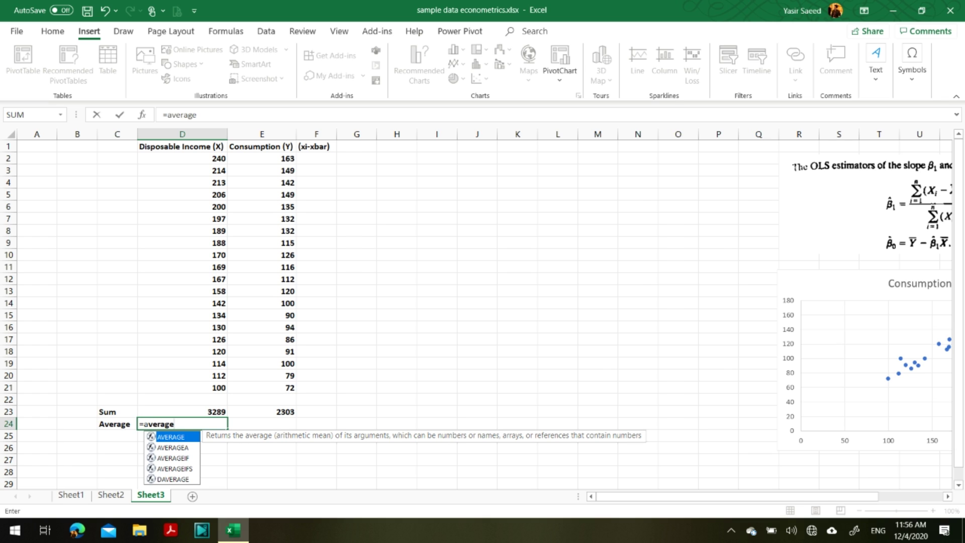
{"action": "type", "text": "("}
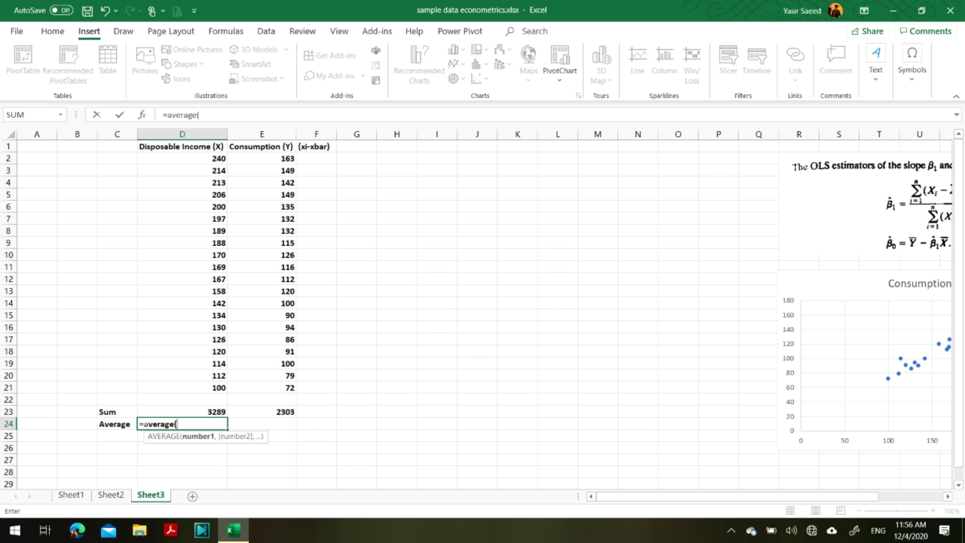
{"action": "left_click_drag", "start_coordinate": [211, 388], "coordinate": [212, 158]}
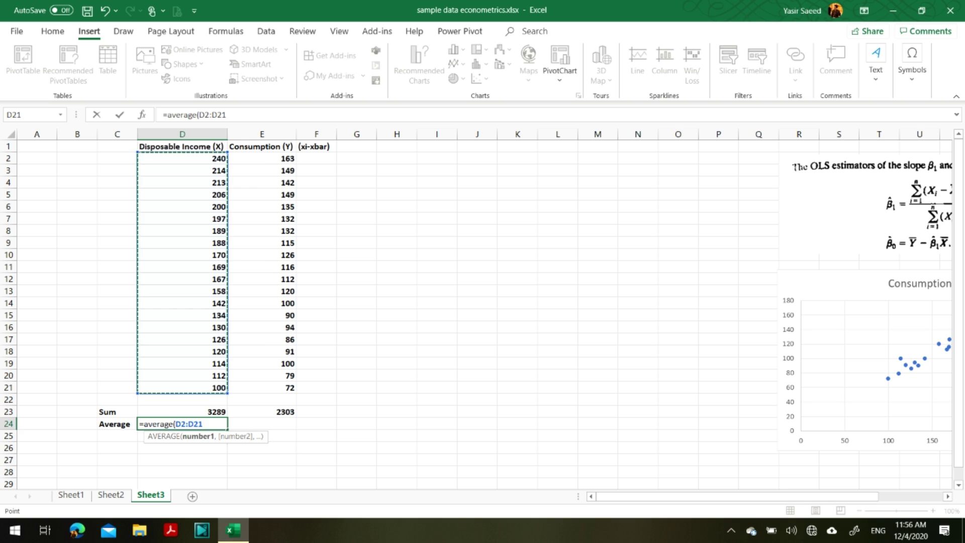
{"action": "key", "text": "Return"}
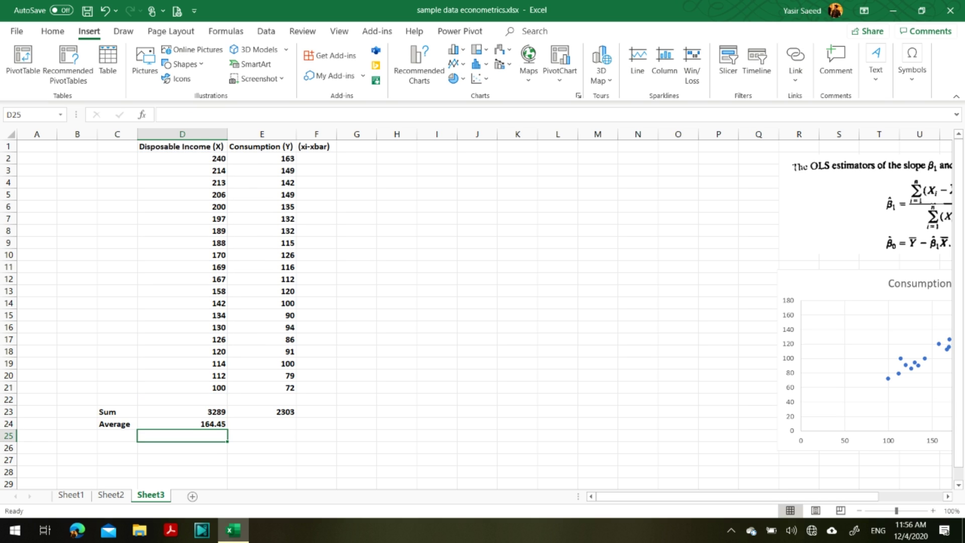
Step: Copy the D24 average formula across to E24 for the Consumption (Y) column and check both formulas
{"action": "key", "text": "Up"}
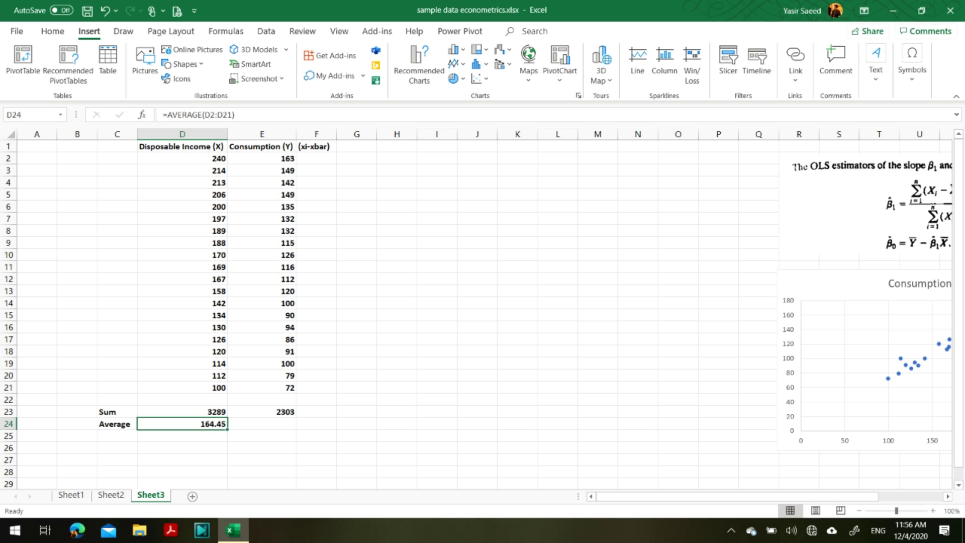
{"action": "left_click_drag", "start_coordinate": [228, 429], "coordinate": [295, 430]}
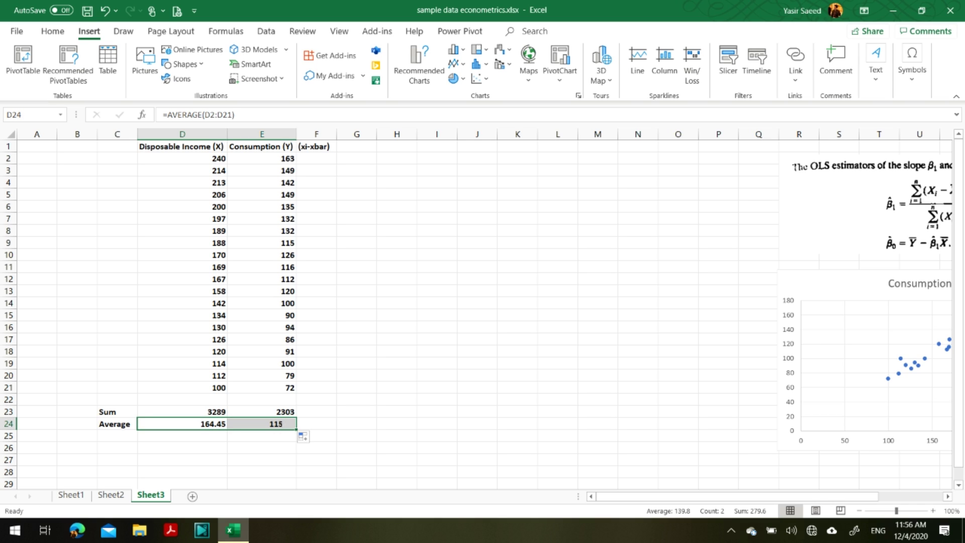
{"action": "key", "text": "Right"}
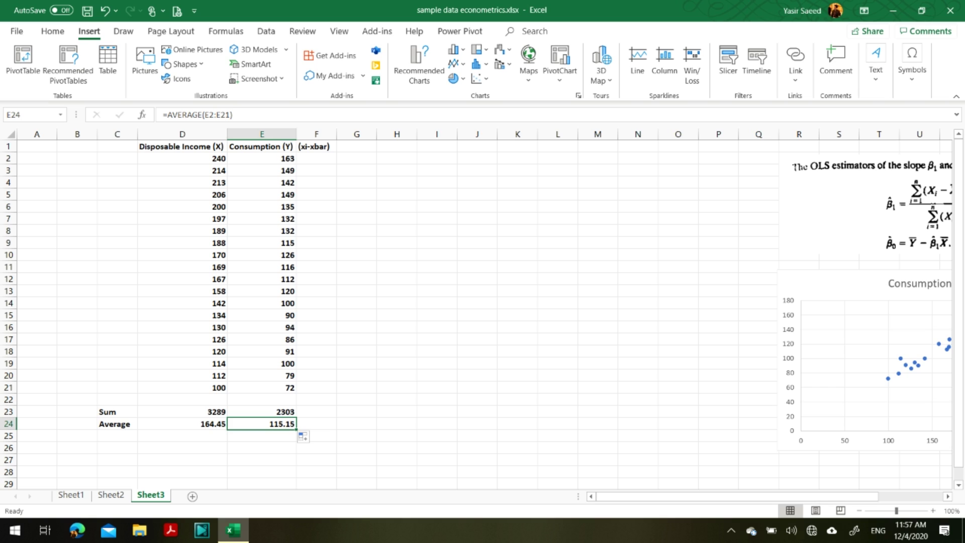
{"action": "left_click", "coordinate": [182, 424]}
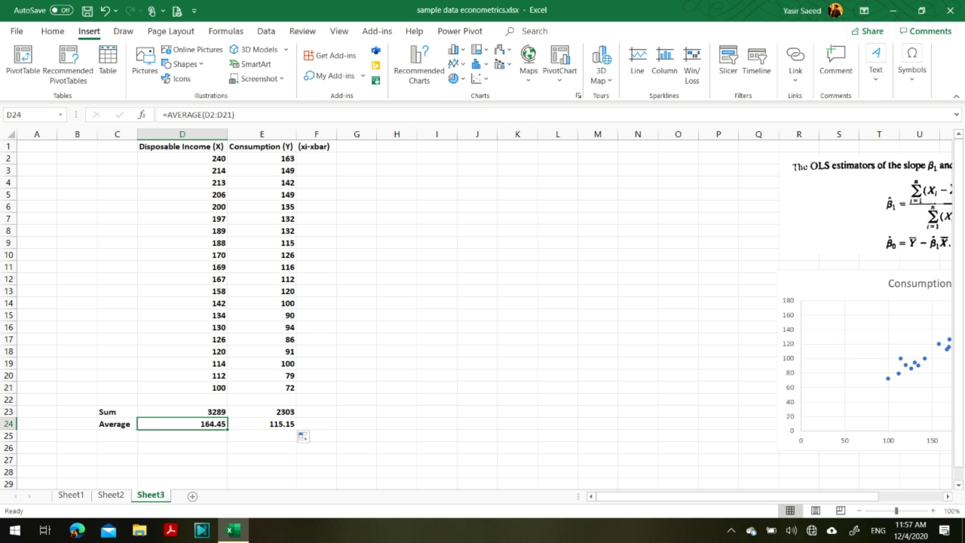
Step: Enter =D2-D24 in F2 under (xi-xbar) and fill the formula down through F21
{"action": "left_click", "coordinate": [317, 158]}
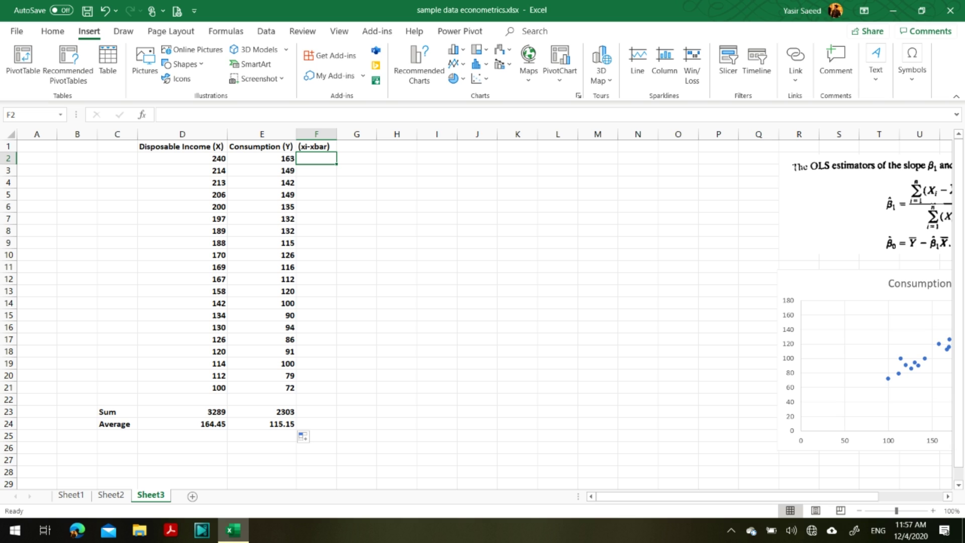
{"action": "type", "text": "="}
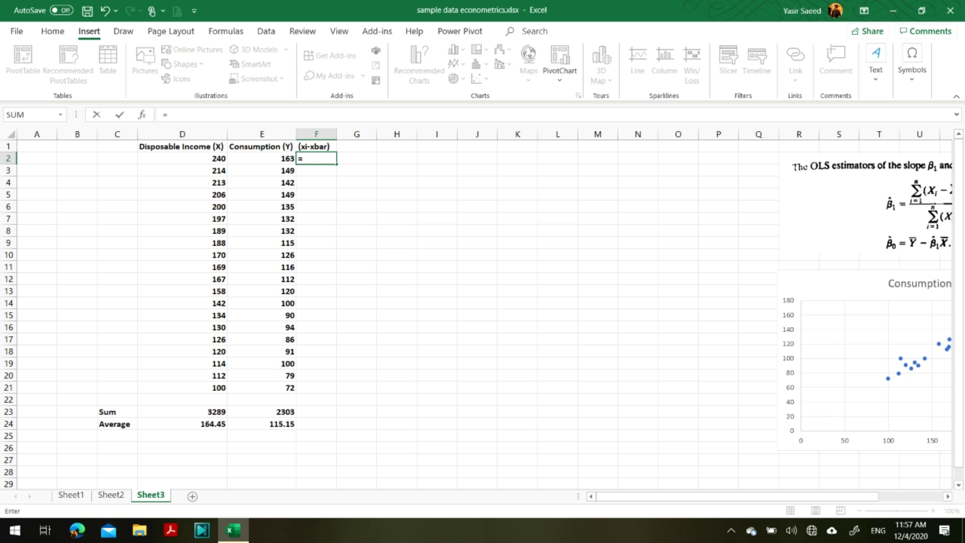
{"action": "left_click", "coordinate": [201, 158]}
{"action": "type", "text": "-"}
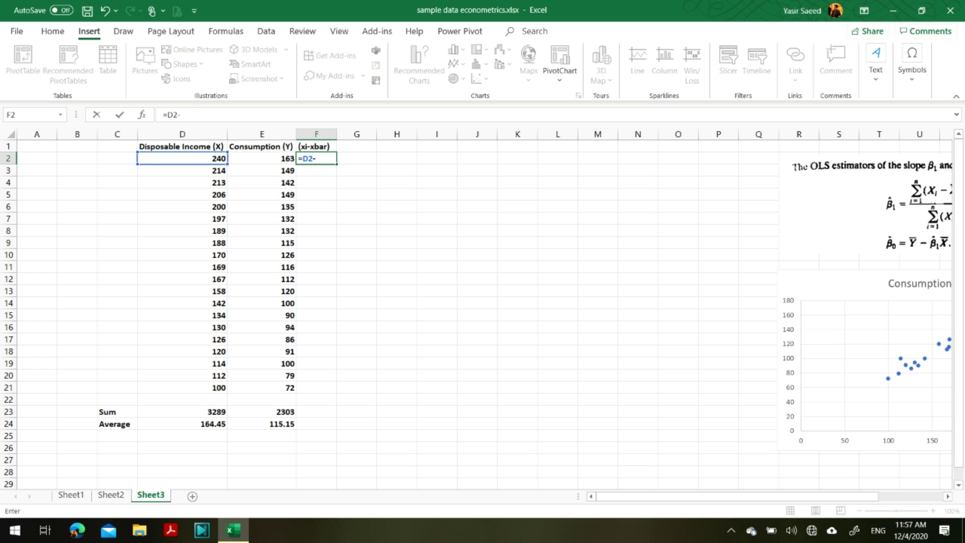
{"action": "left_click", "coordinate": [201, 424]}
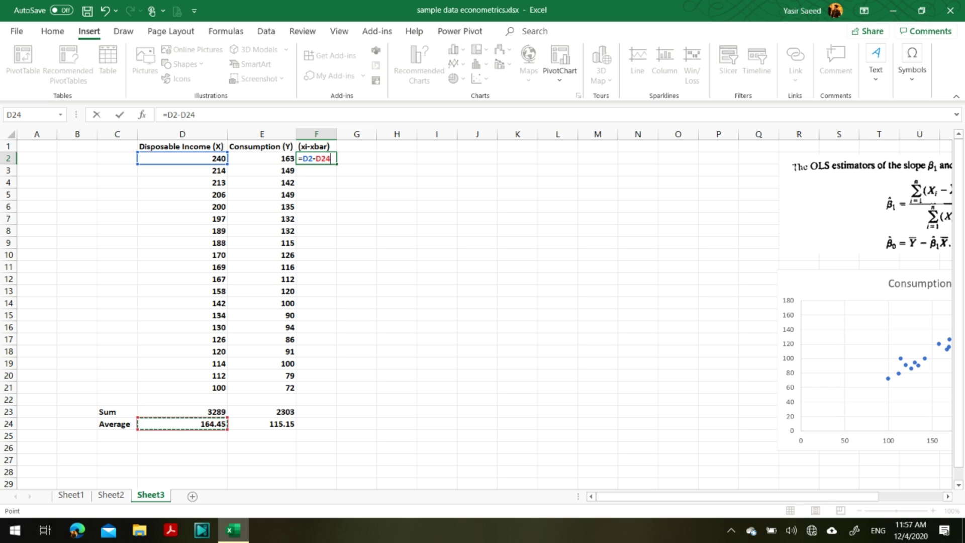
{"action": "key", "text": "Return"}
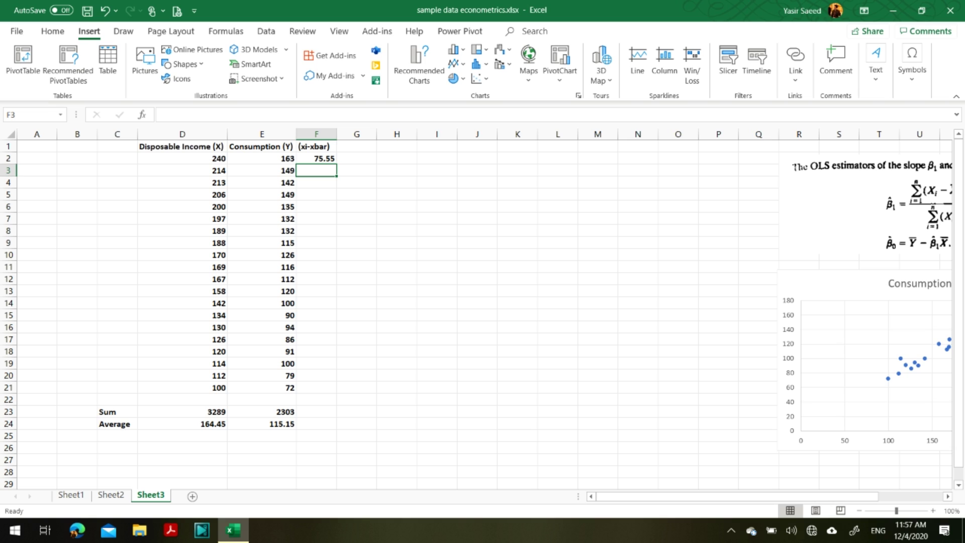
{"action": "left_click", "coordinate": [316, 159]}
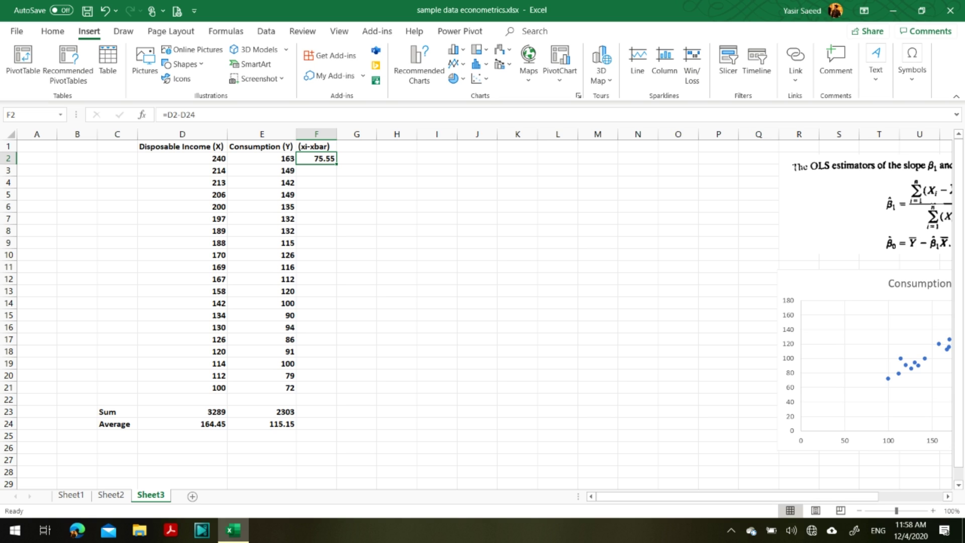
{"action": "left_click_drag", "start_coordinate": [337, 164], "coordinate": [336, 392]}
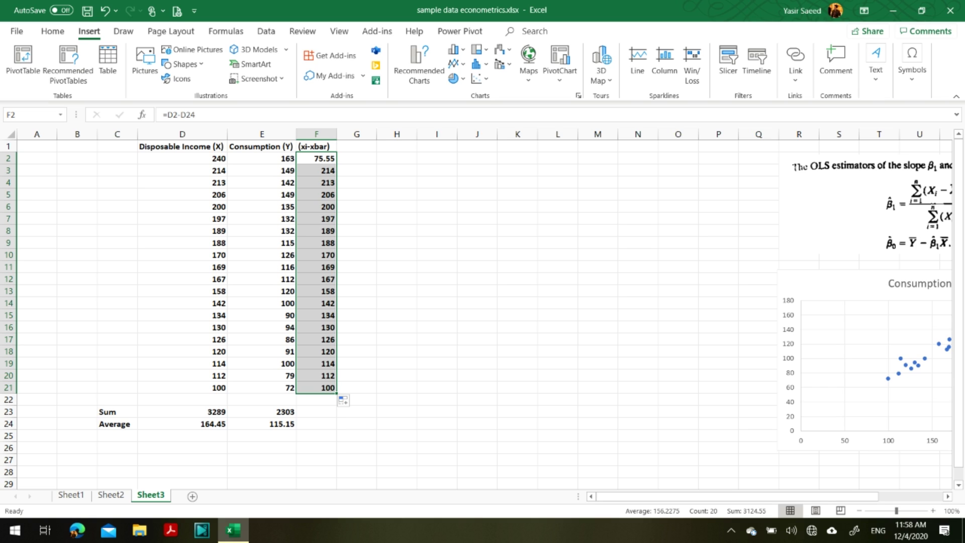
Step: Inspect the filled (xi-xbar) formulas from F3 down to F9 to see which cells each one references
{"action": "left_click", "coordinate": [317, 171]}
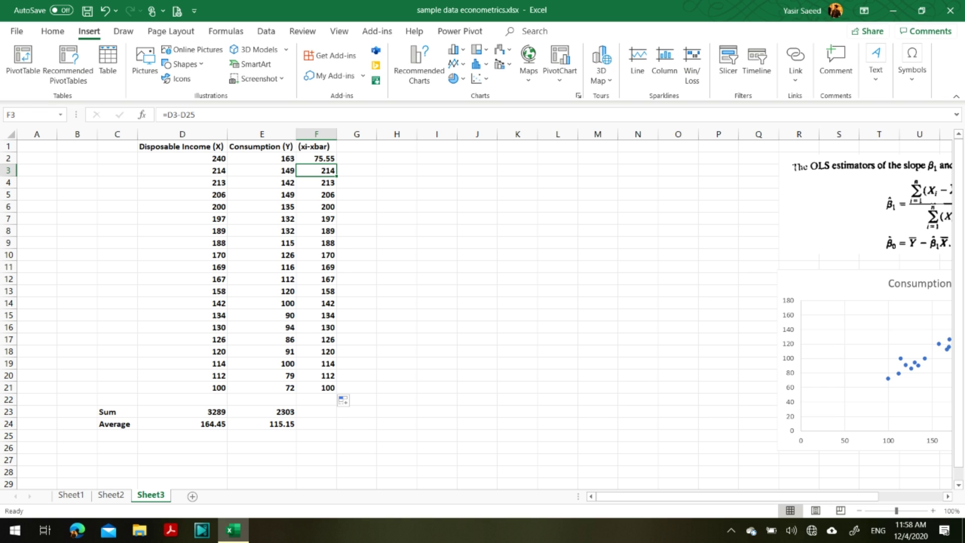
{"action": "key", "text": "F2"}
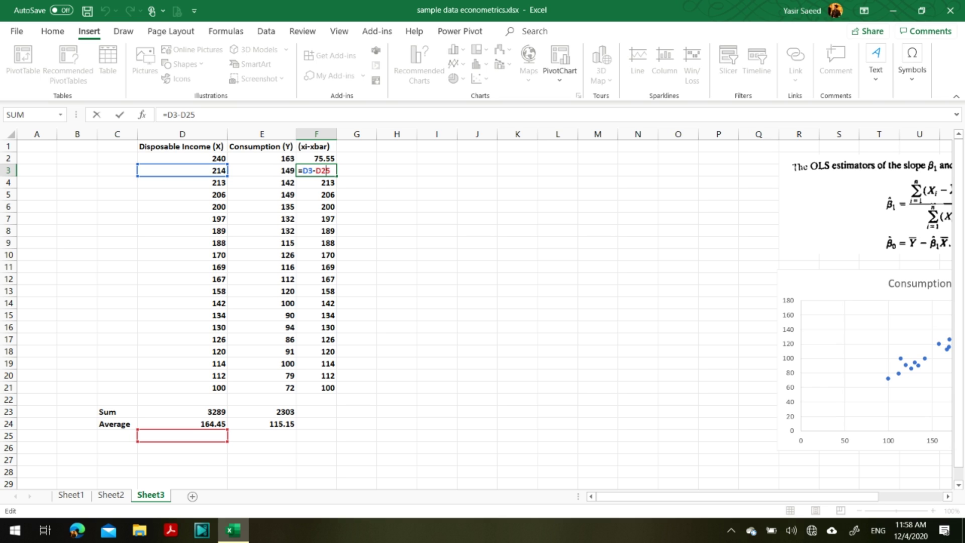
{"action": "key", "text": "Return"}
{"action": "key", "text": "F2"}
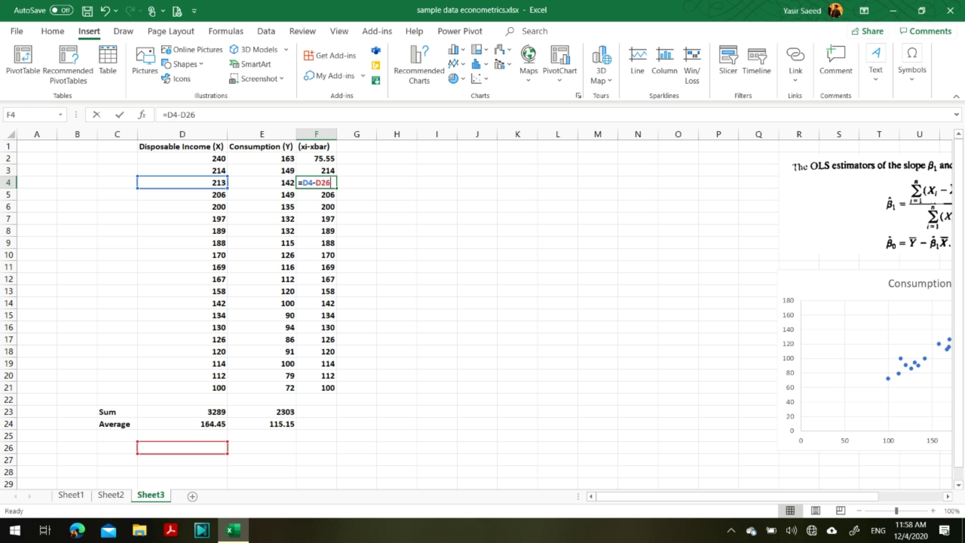
{"action": "key", "text": "Return"}
{"action": "key", "text": "F2"}
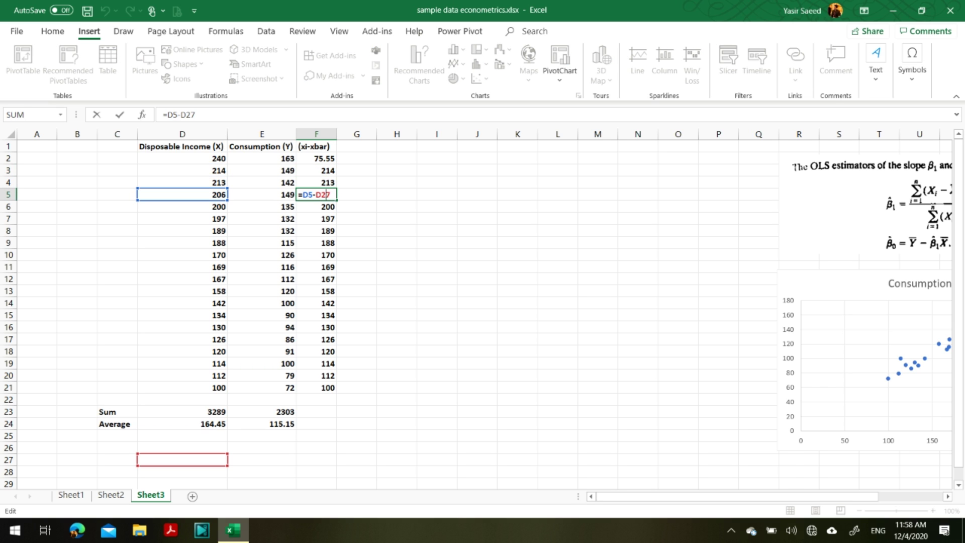
{"action": "key", "text": "Return"}
{"action": "key", "text": "F2"}
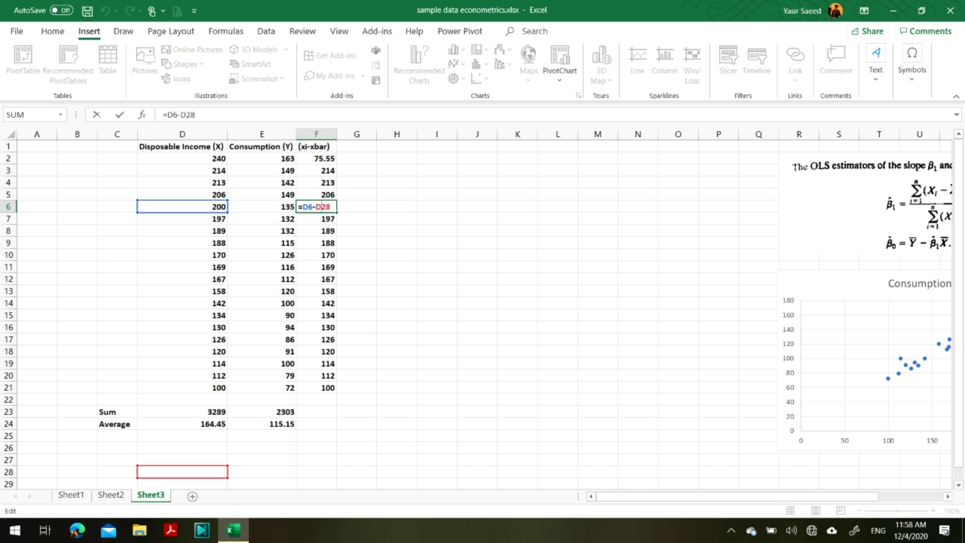
{"action": "key", "text": "Return"}
{"action": "key", "text": "F2"}
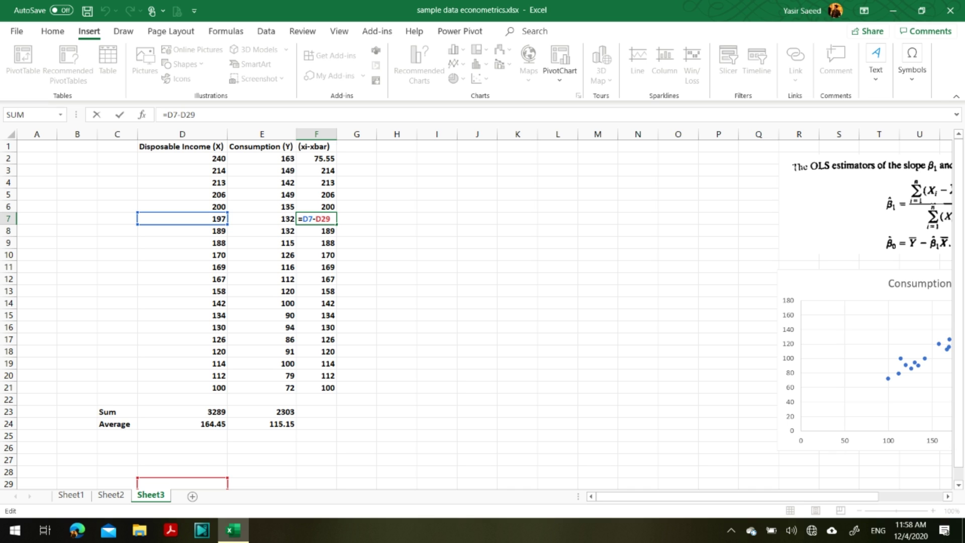
{"action": "key", "text": "Return"}
{"action": "key", "text": "F2"}
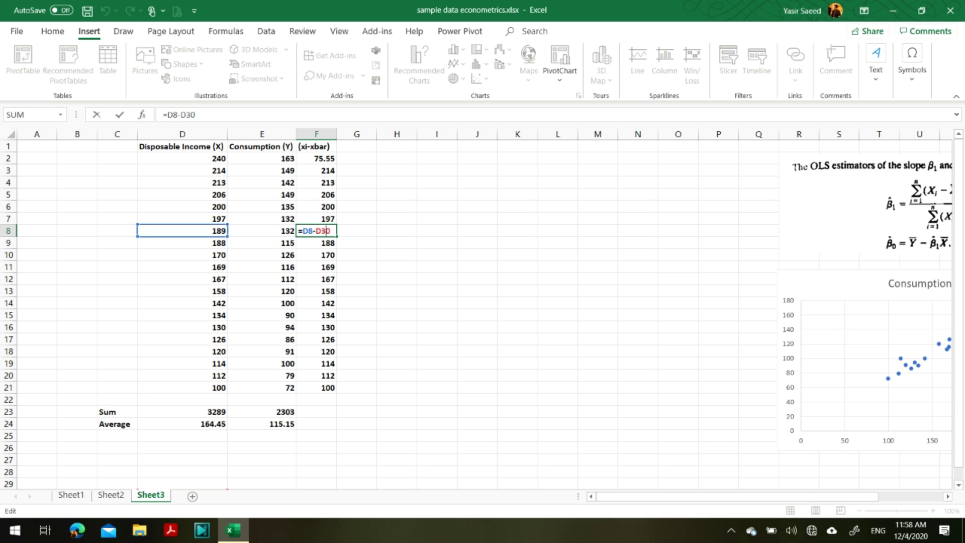
{"action": "key", "text": "Return"}
{"action": "key", "text": "ctrl+Down"}
{"action": "left_click", "coordinate": [316, 243]}
{"action": "key", "text": "F2"}
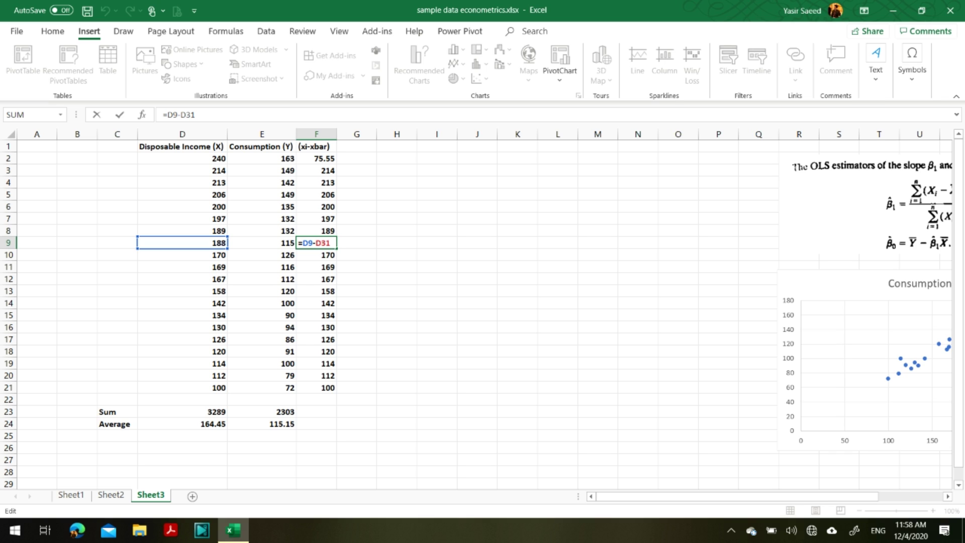
Step: Change the F2 formula to =D2-$D$24 with an absolute reference to the average and refill it down through F21
{"action": "left_click", "coordinate": [317, 158]}
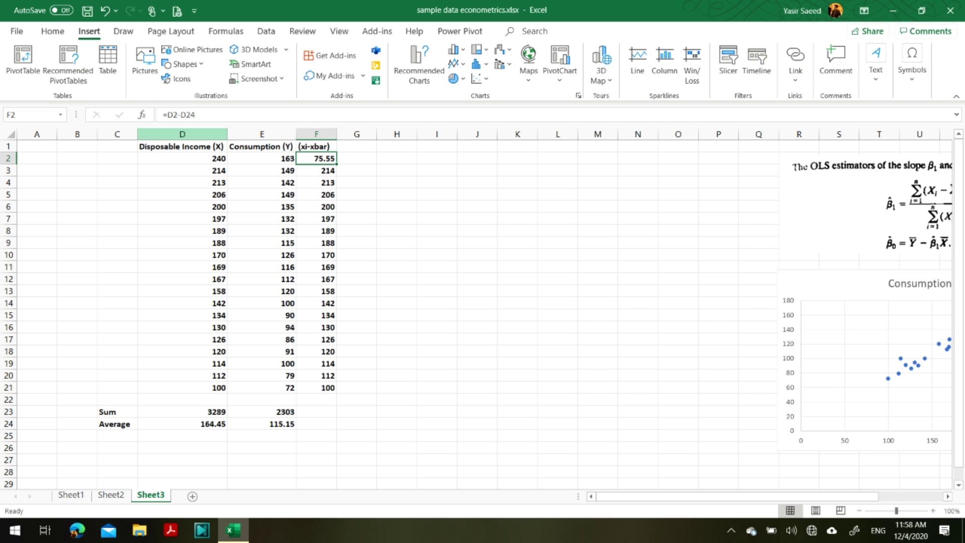
{"action": "left_click", "coordinate": [180, 114]}
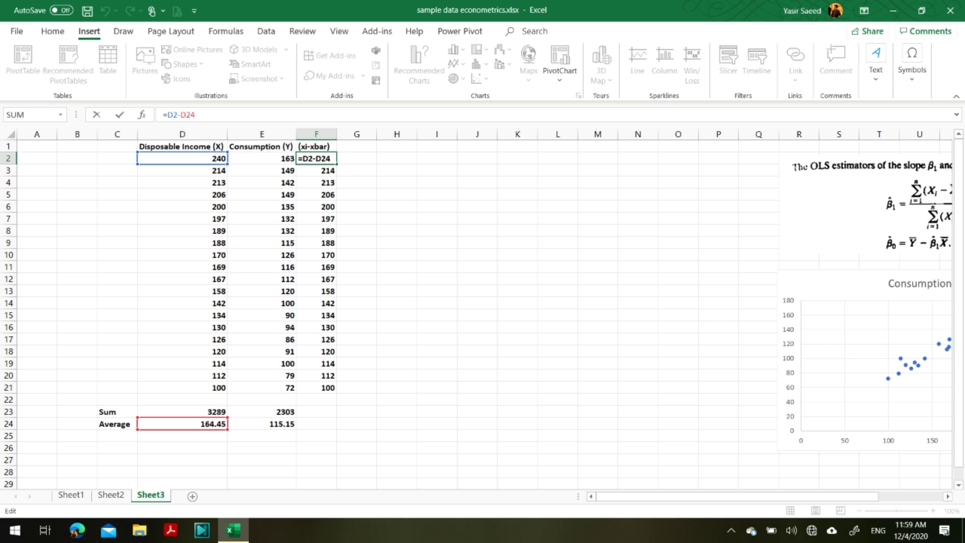
{"action": "type", "text": "$D"}
{"action": "type", "text": "$"}
{"action": "key", "text": "Return"}
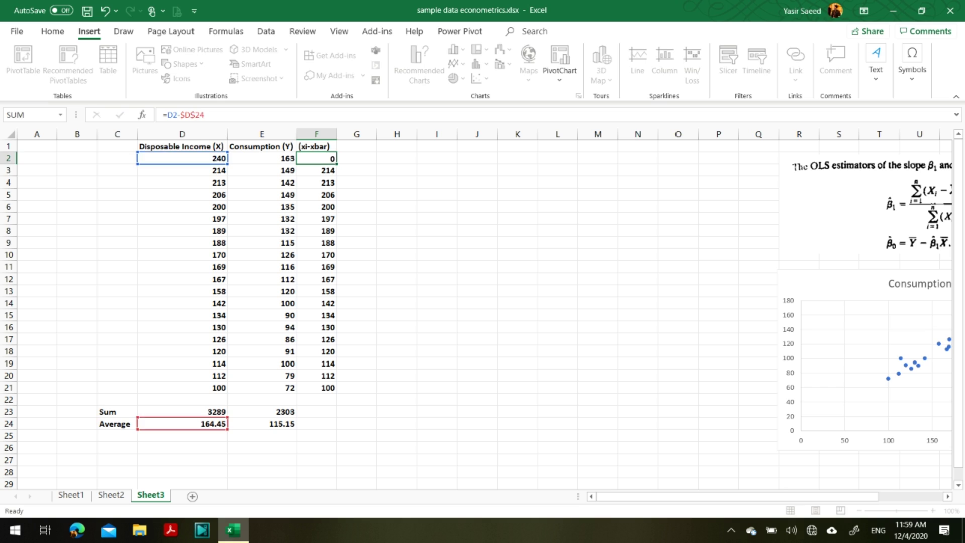
{"action": "left_click", "coordinate": [316, 159]}
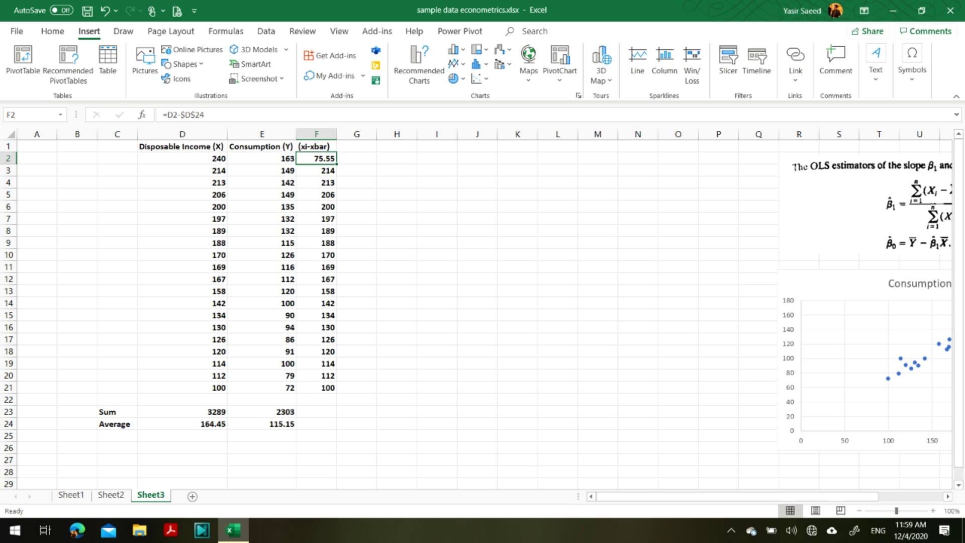
{"action": "left_click_drag", "start_coordinate": [337, 164], "coordinate": [337, 393]}
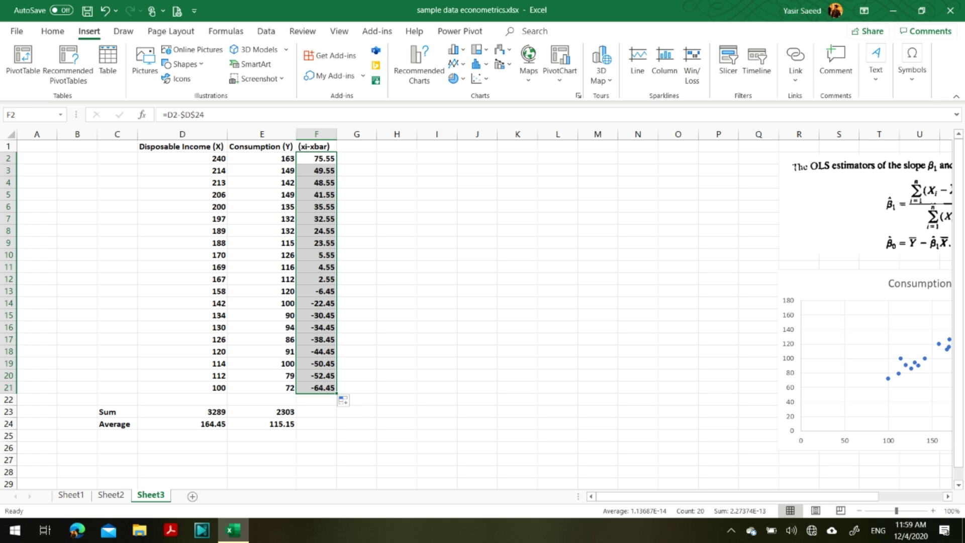
Step: Check the cell references in the (xi-xbar) formulas at F2, F4, F9, F12 and F18
{"action": "key", "text": "F2"}
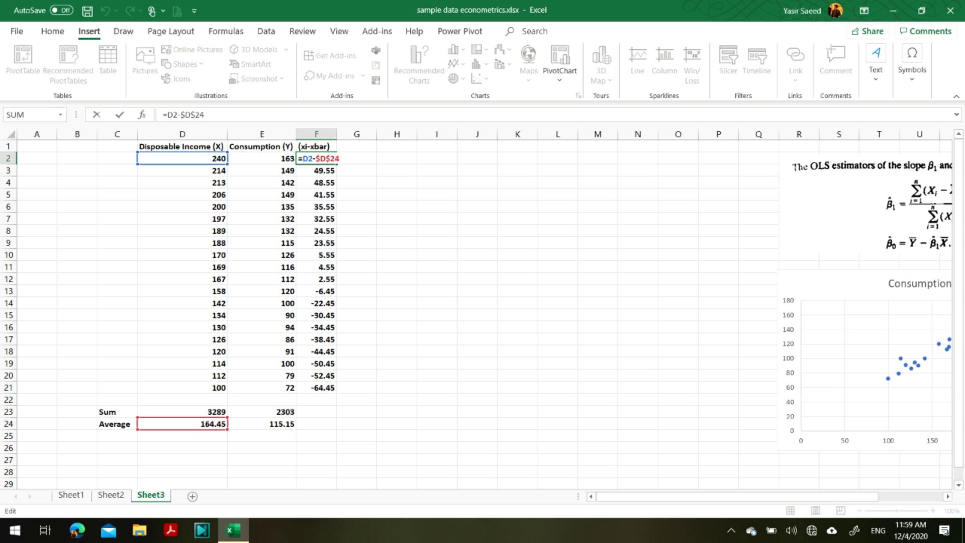
{"action": "key", "text": "Return"}
{"action": "key", "text": "Return"}
{"action": "key", "text": "F2"}
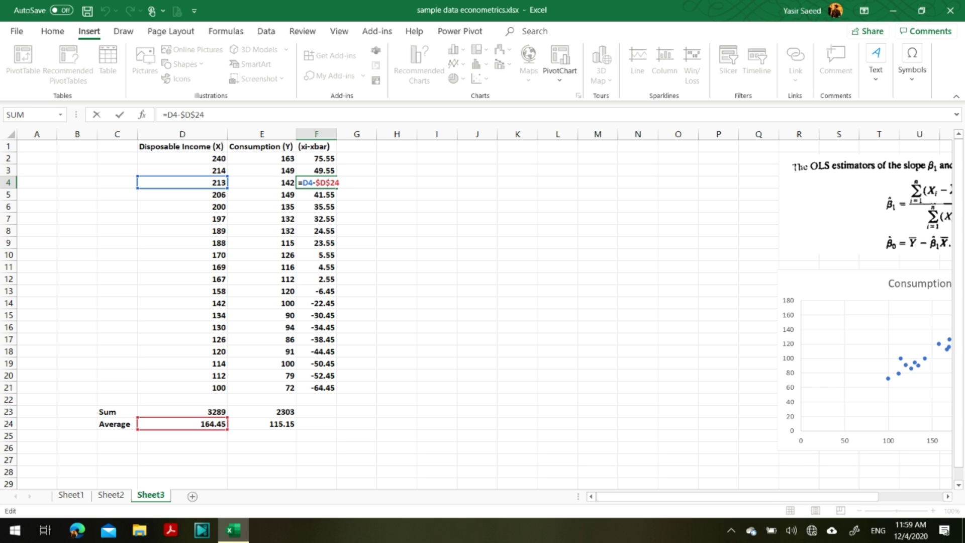
{"action": "left_click", "coordinate": [326, 243]}
{"action": "double_click", "coordinate": [326, 242]}
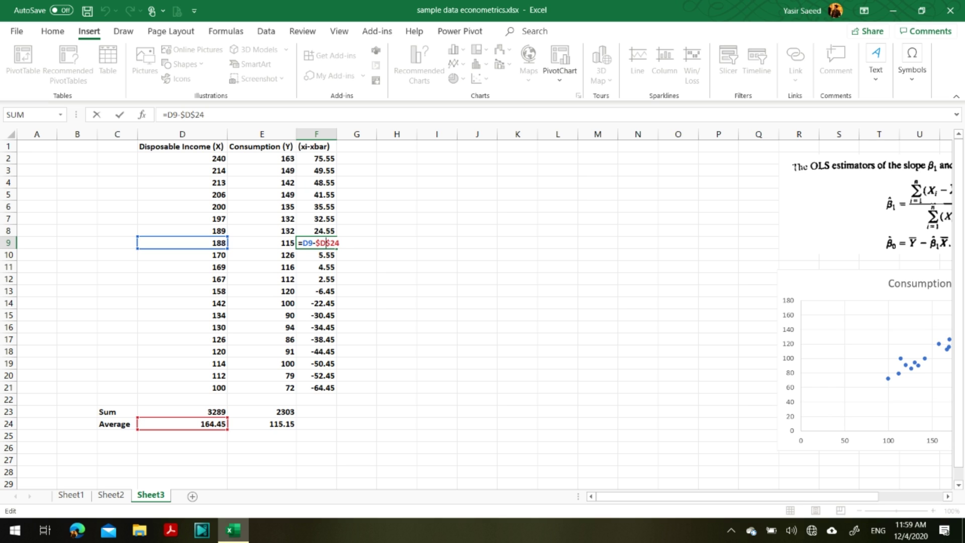
{"action": "left_click", "coordinate": [317, 388]}
{"action": "left_click", "coordinate": [322, 279]}
{"action": "double_click", "coordinate": [322, 279]}
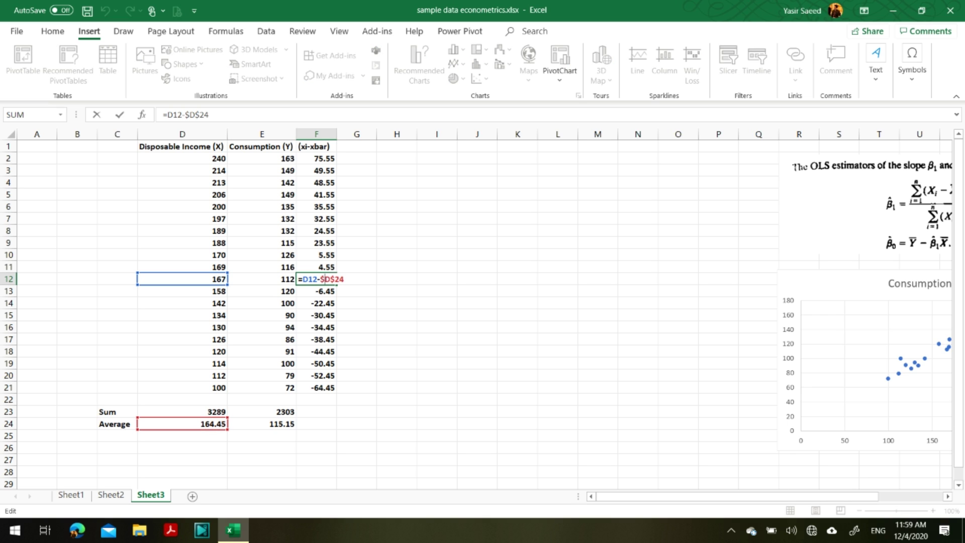
{"action": "double_click", "coordinate": [321, 352]}
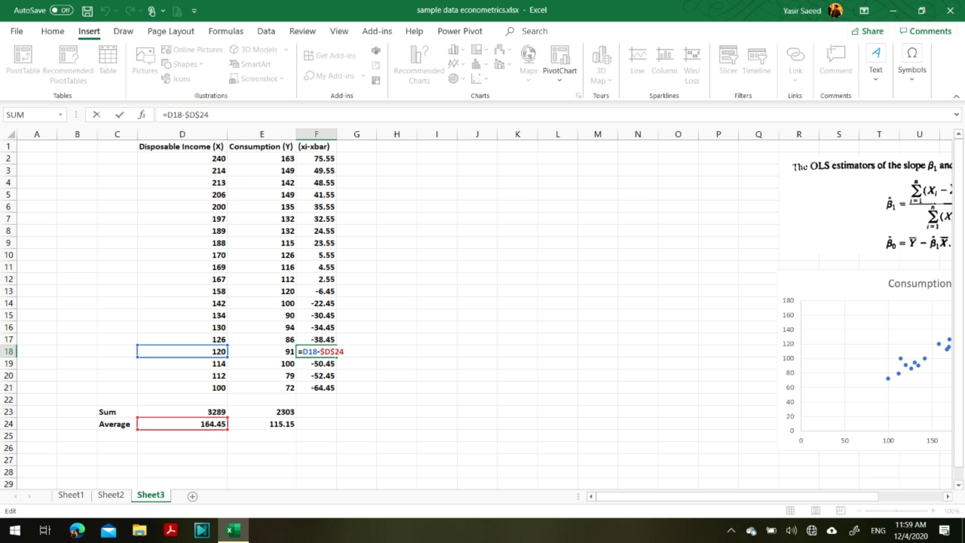
{"action": "key", "text": "Return"}
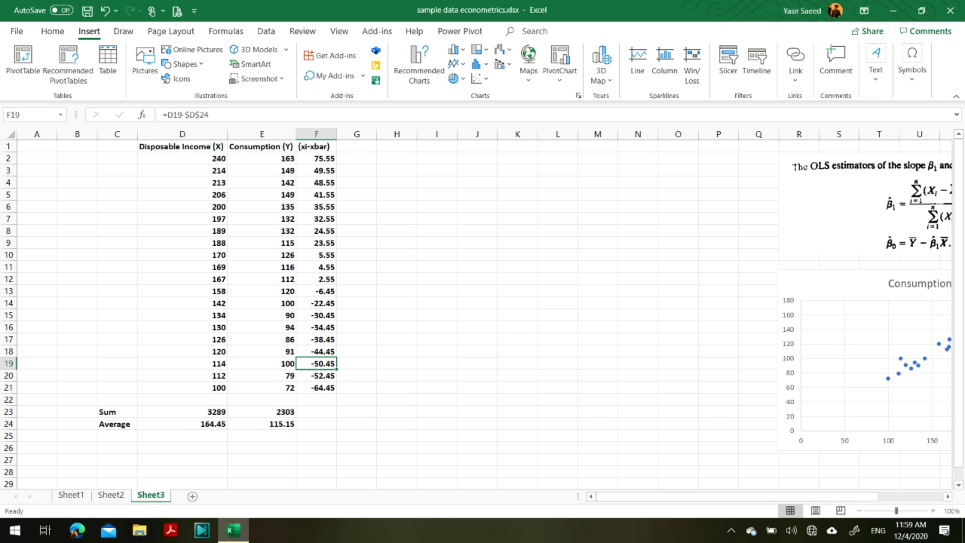
{"action": "left_click", "coordinate": [316, 159]}
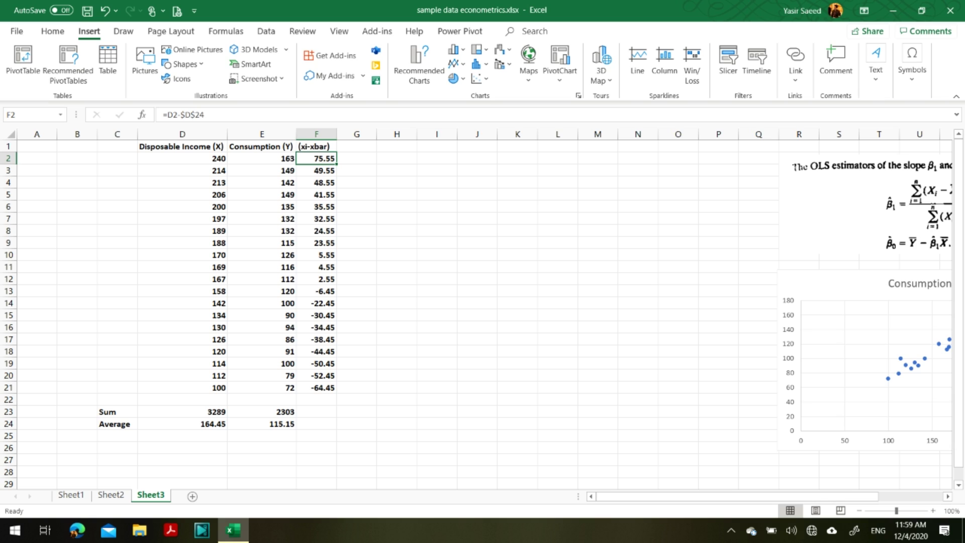
Step: Enter the column header (y-ybar) in G1
{"action": "left_click", "coordinate": [357, 147]}
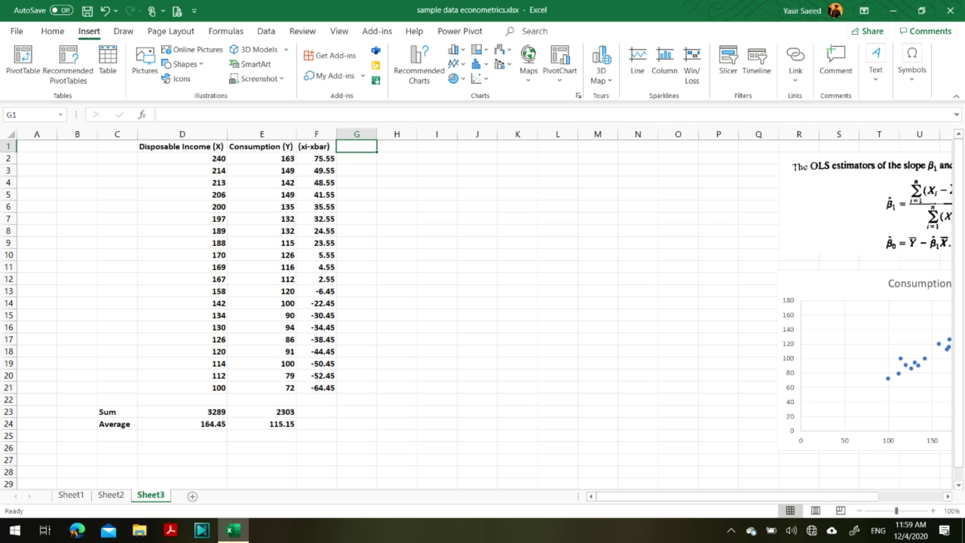
{"action": "mouse_move", "coordinate": [653, 496]}
{"action": "left_mouse_down"}
{"action": "mouse_move", "coordinate": [705, 496]}
{"action": "mouse_move", "coordinate": [666, 496]}
{"action": "left_mouse_up"}
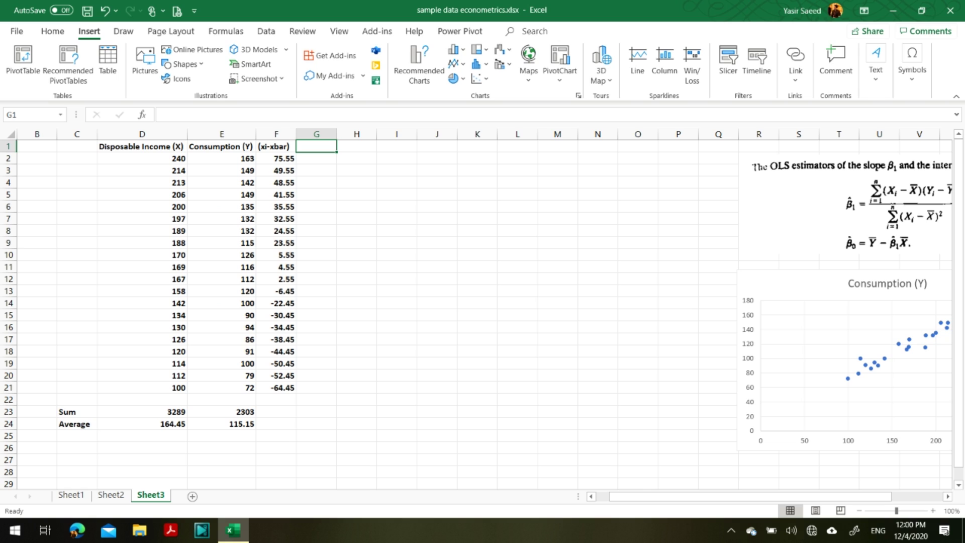
{"action": "type", "text": "(y"}
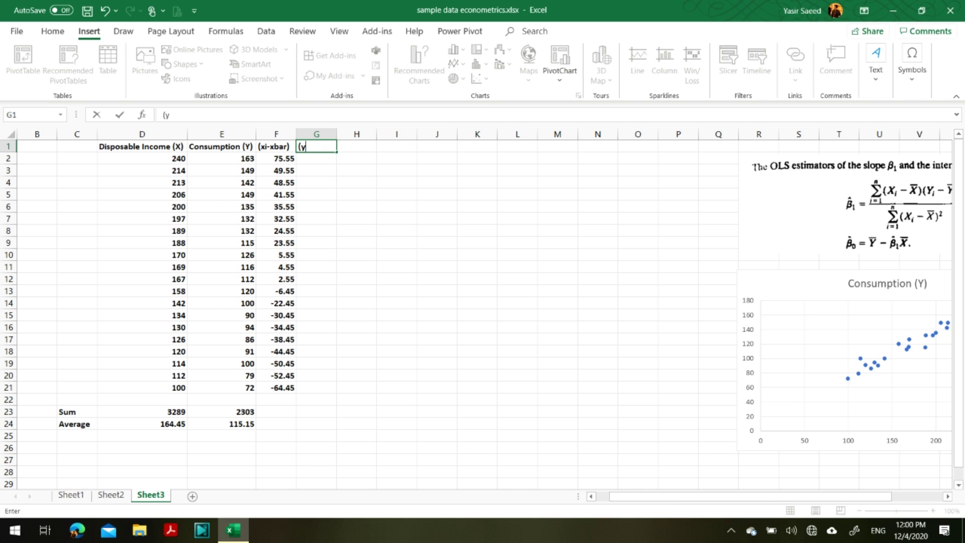
{"action": "type", "text": "-ybar)"}
{"action": "key", "text": "Return"}
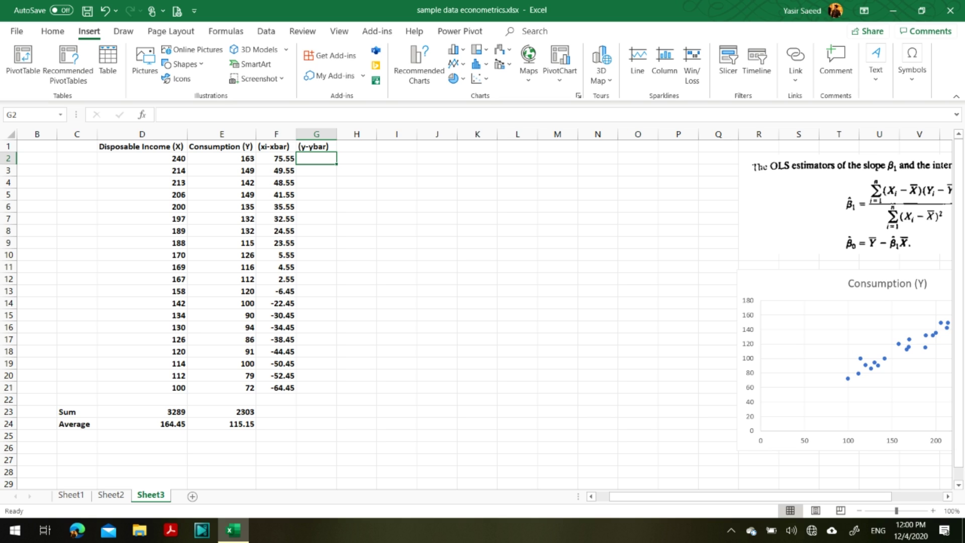
Step: Enter =E2-E$24 in G2 under (y-ybar) and fill the formula down through G21
{"action": "type", "text": "="}
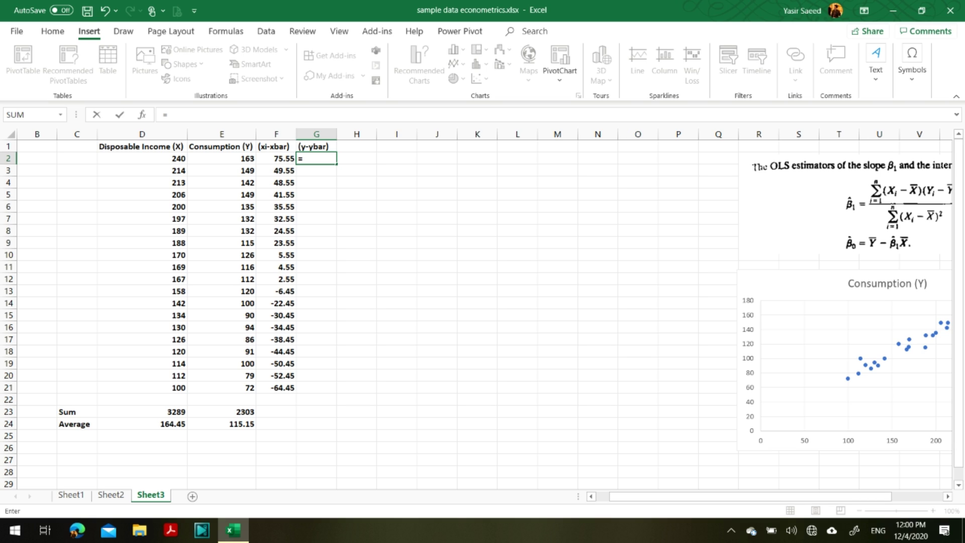
{"action": "left_click", "coordinate": [222, 159]}
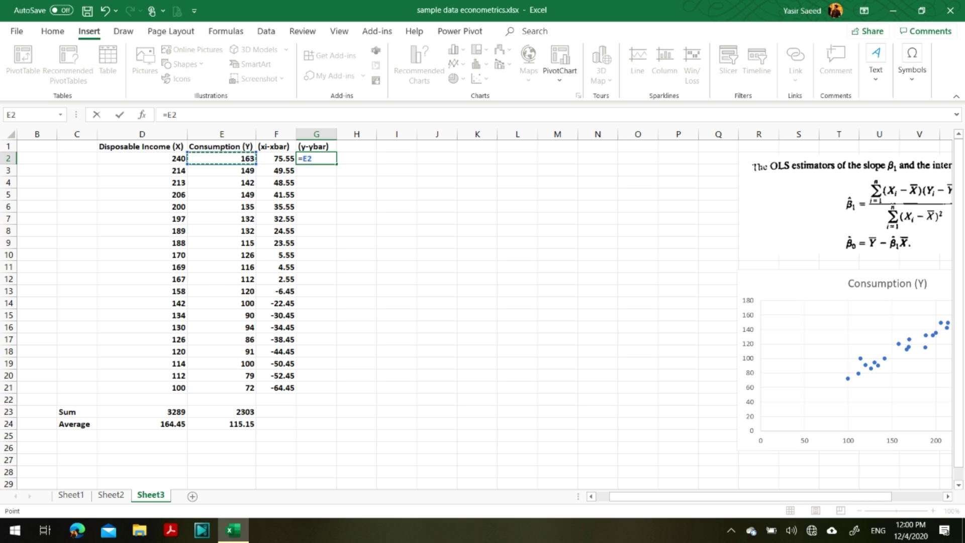
{"action": "type", "text": "-"}
{"action": "left_click", "coordinate": [221, 424]}
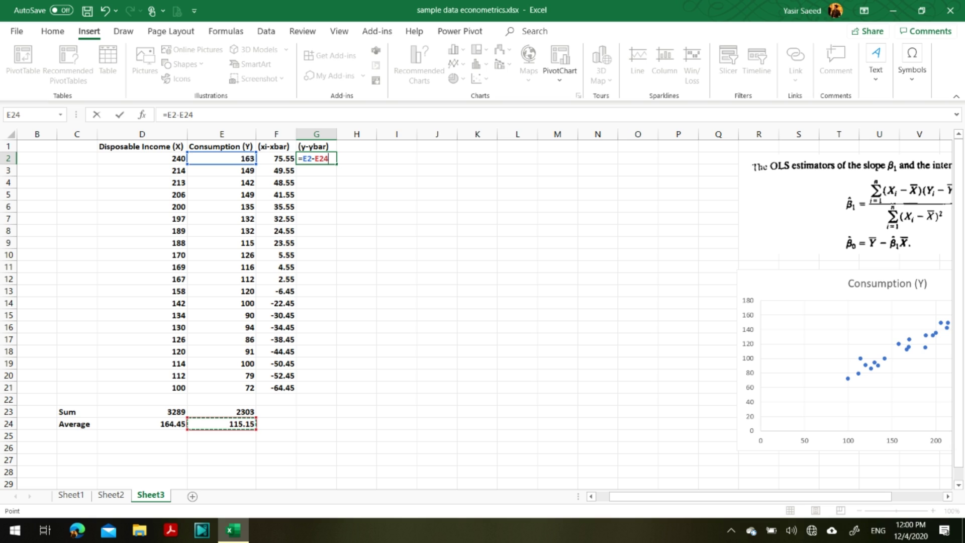
{"action": "left_click", "coordinate": [179, 115]}
{"action": "left_click", "coordinate": [183, 114]}
{"action": "type", "text": "$"}
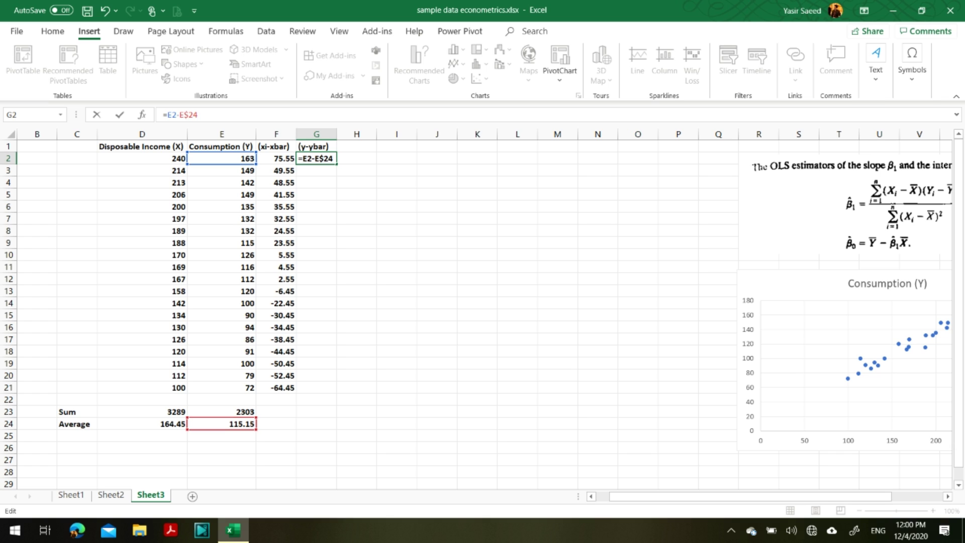
{"action": "key", "text": "Return"}
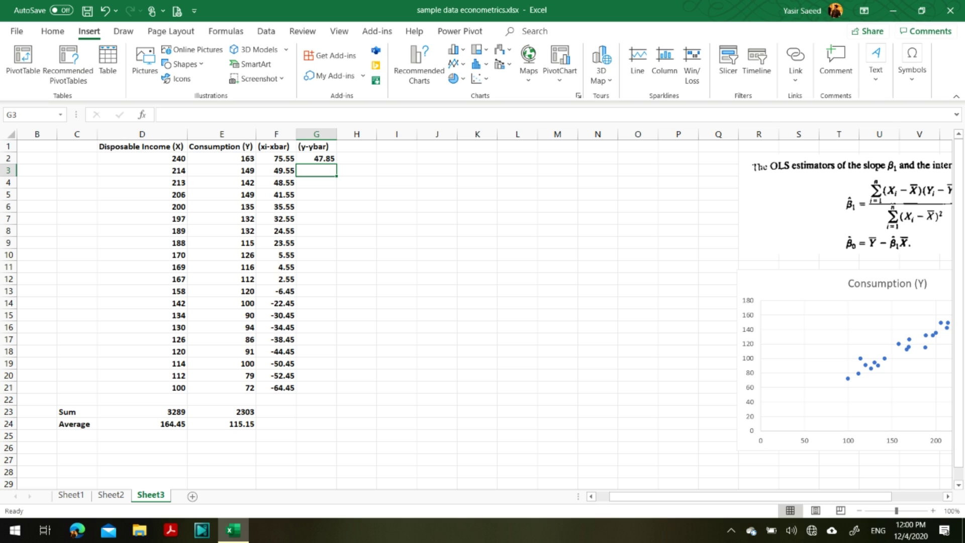
{"action": "left_click", "coordinate": [316, 158]}
{"action": "left_click_drag", "start_coordinate": [336, 164], "coordinate": [337, 392]}
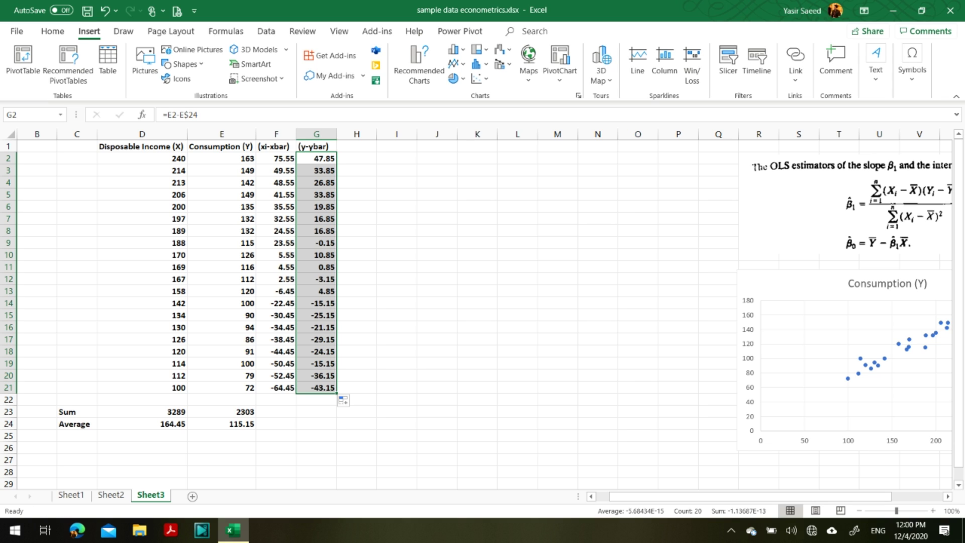
Step: Check the cell references in the (y-ybar) formulas of column G, including G9 and G14
{"action": "left_click", "coordinate": [317, 231]}
{"action": "double_click", "coordinate": [316, 237]}
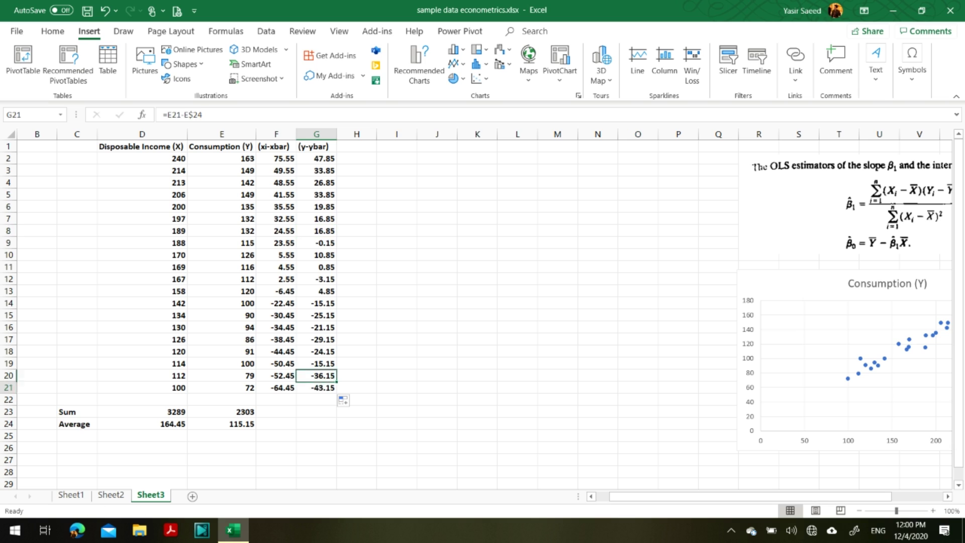
{"action": "double_click", "coordinate": [317, 243]}
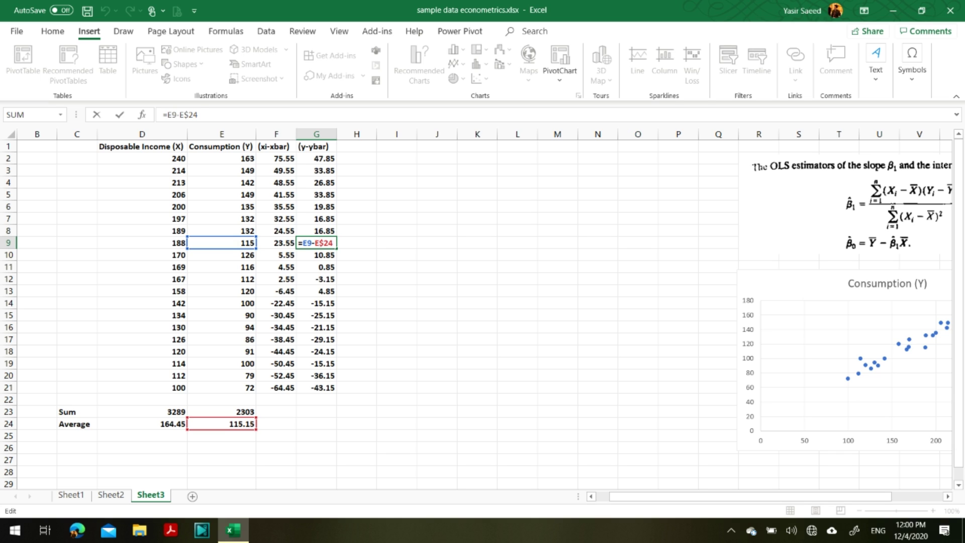
{"action": "double_click", "coordinate": [316, 304]}
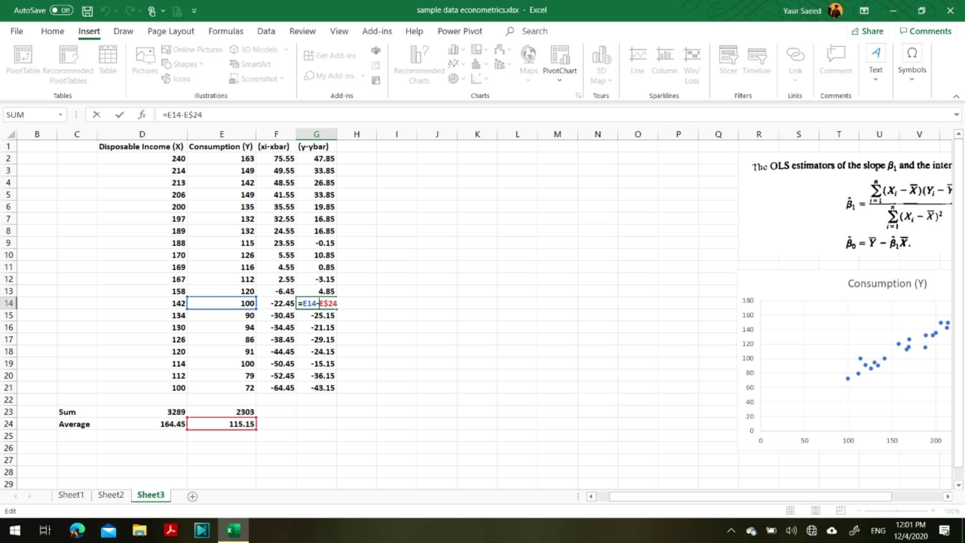
{"action": "left_click", "coordinate": [316, 327]}
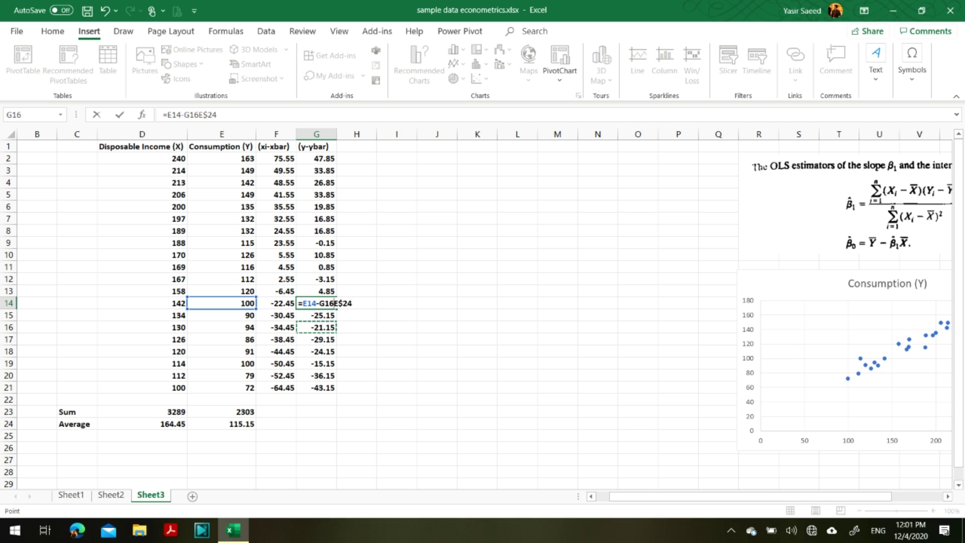
{"action": "key", "text": "BackSpace"}
{"action": "key", "text": "BackSpace"}
{"action": "key", "text": "BackSpace"}
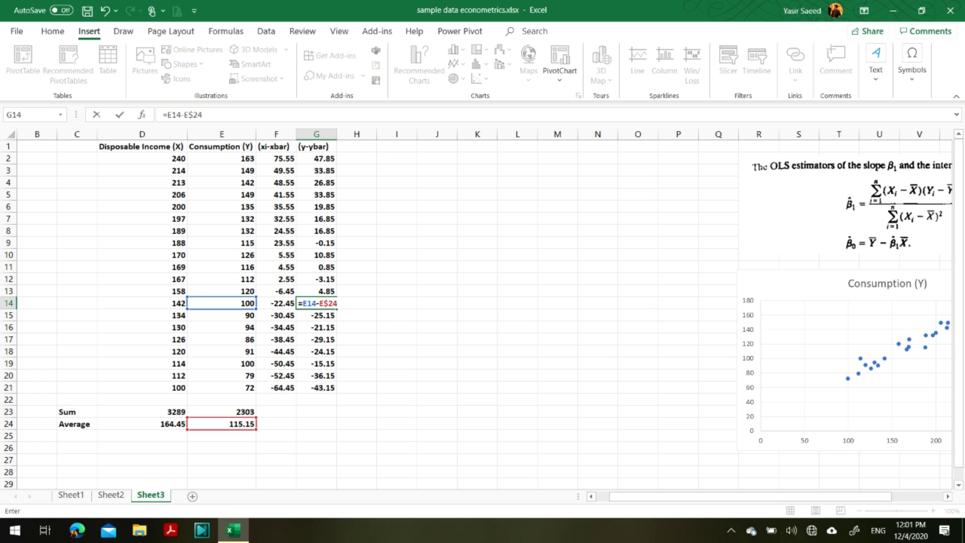
{"action": "key", "text": "Return"}
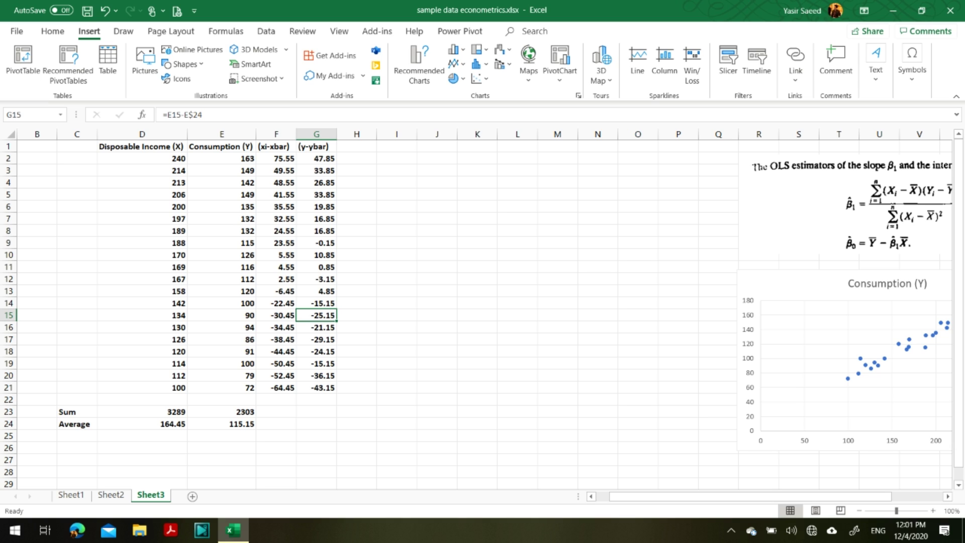
Step: Enter the column header (xi-xbar)(yi-ybar) in H1 and autofit column H to its width
{"action": "scroll", "coordinate": [480, 315], "scroll_direction": "right", "scroll_amount": 1}
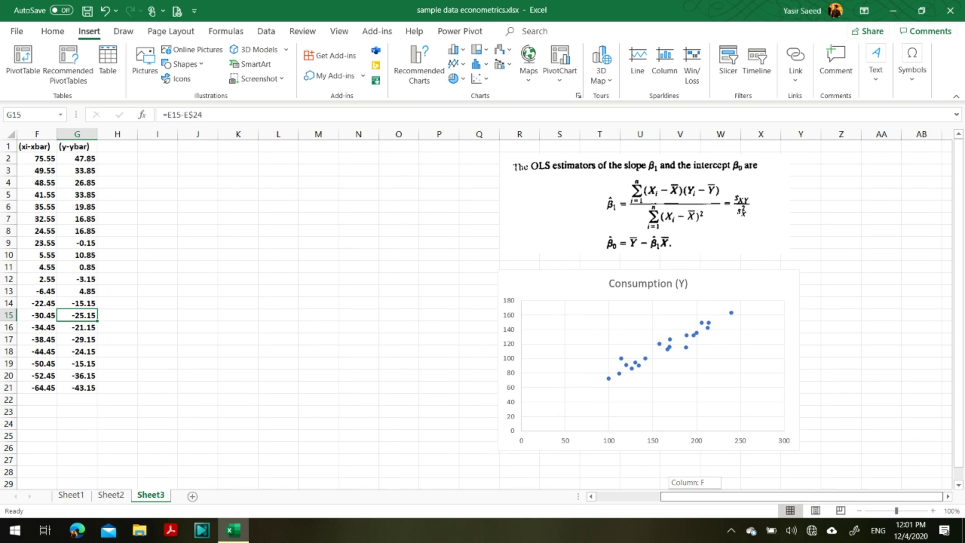
{"action": "scroll", "coordinate": [480, 315], "scroll_direction": "left", "scroll_amount": 3}
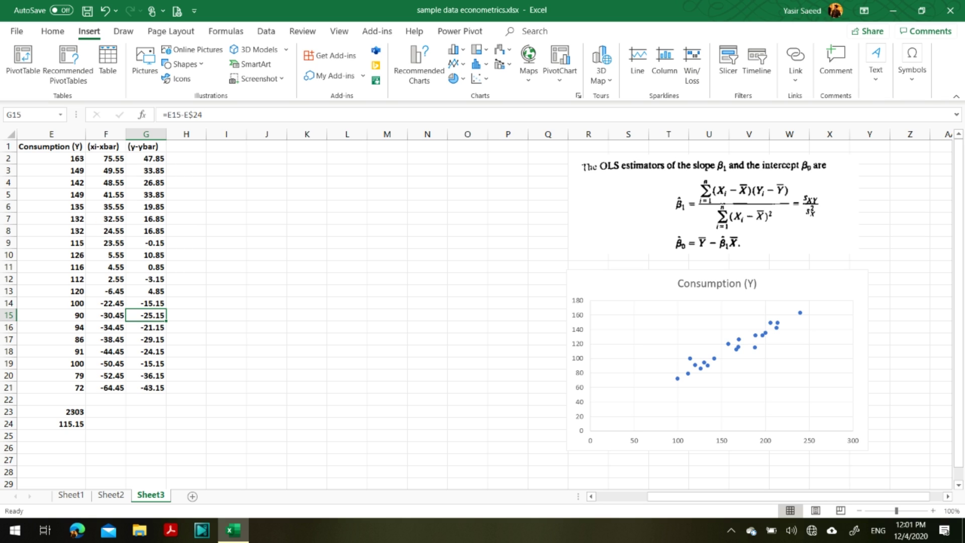
{"action": "left_click", "coordinate": [186, 147]}
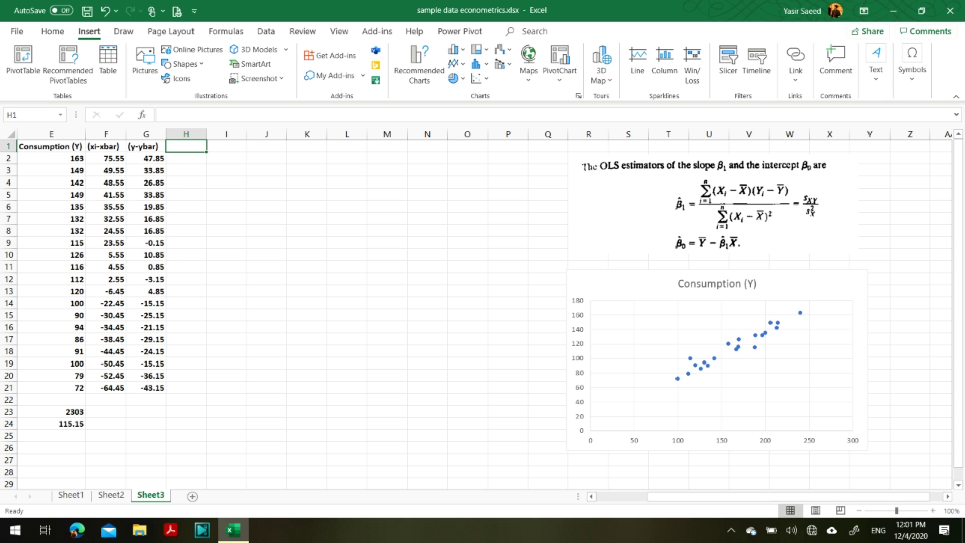
{"action": "type", "text": "("}
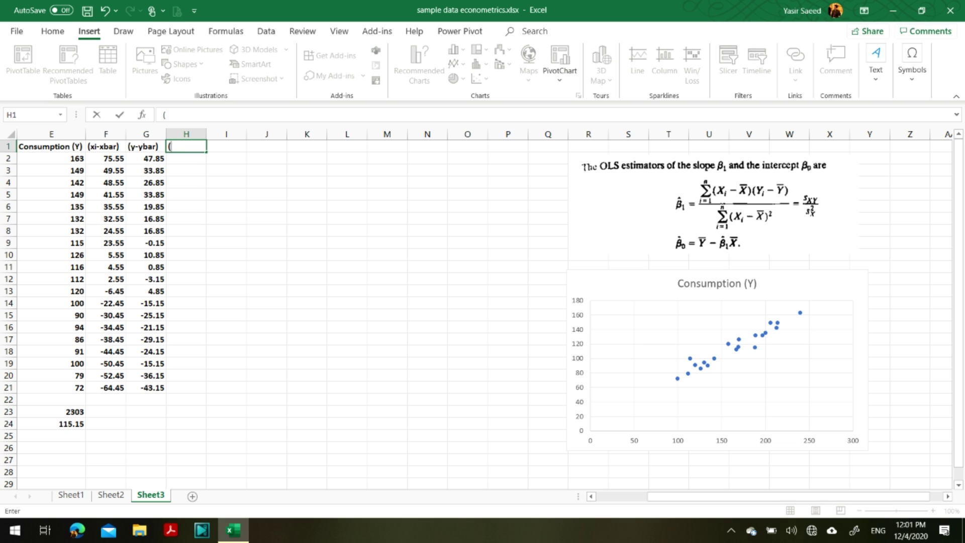
{"action": "type", "text": "xi-xbar)(yi-yabr"}
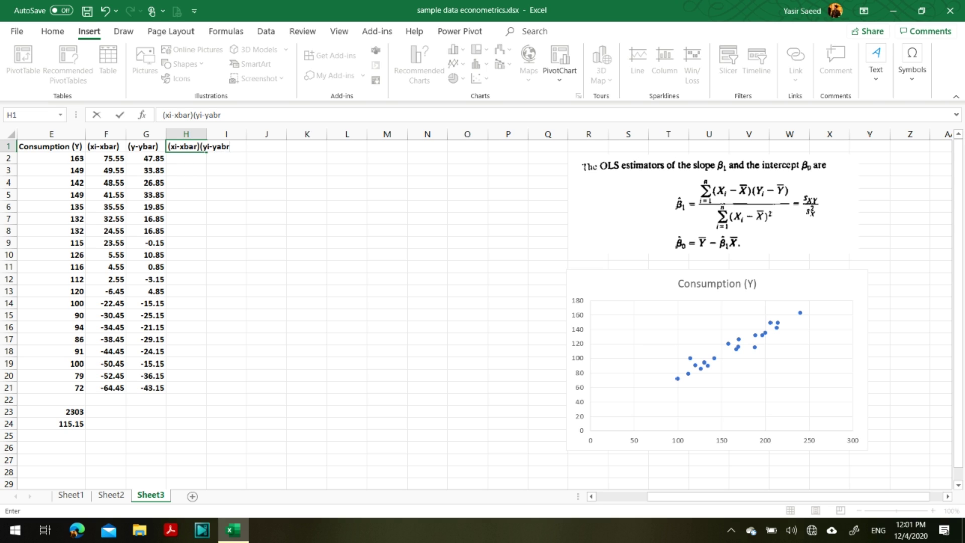
{"action": "key", "text": "BackSpace"}
{"action": "key", "text": "BackSpace"}
{"action": "key", "text": "BackSpace"}
{"action": "type", "text": "bar)"}
{"action": "key", "text": "Return"}
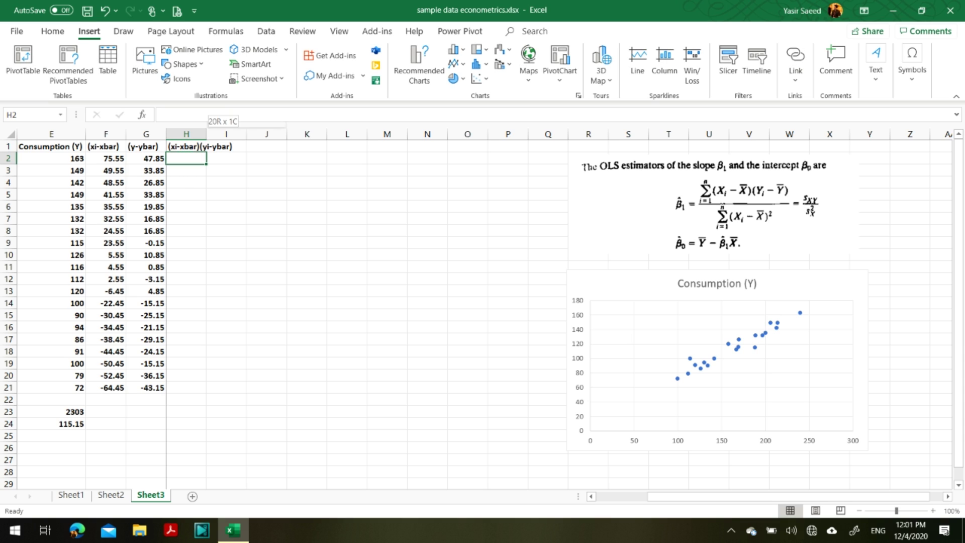
{"action": "double_click", "coordinate": [206, 134]}
{"action": "left_click", "coordinate": [201, 146]}
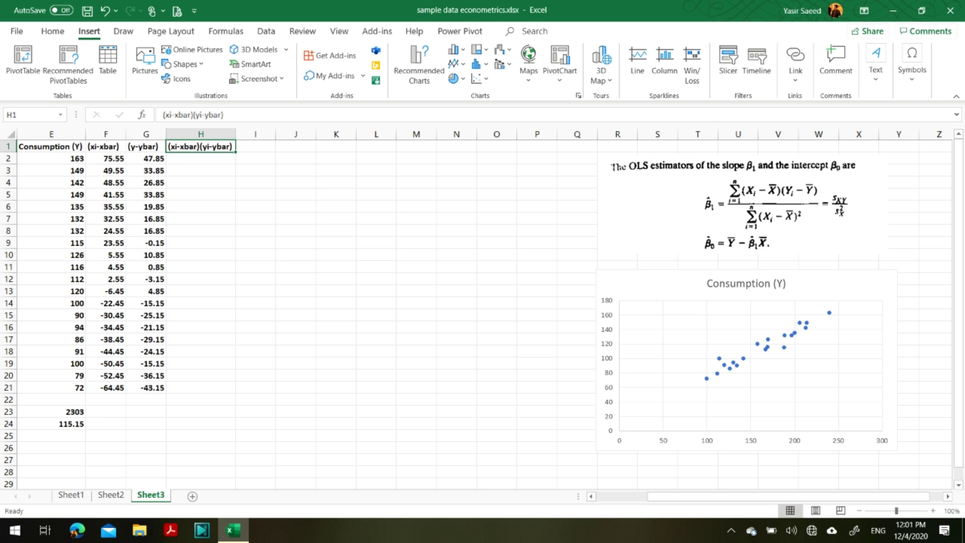
Step: Enter =F2*G2 in H2 under (xi-xbar)(yi-ybar) and fill the formula down through H21
{"action": "left_click", "coordinate": [201, 158]}
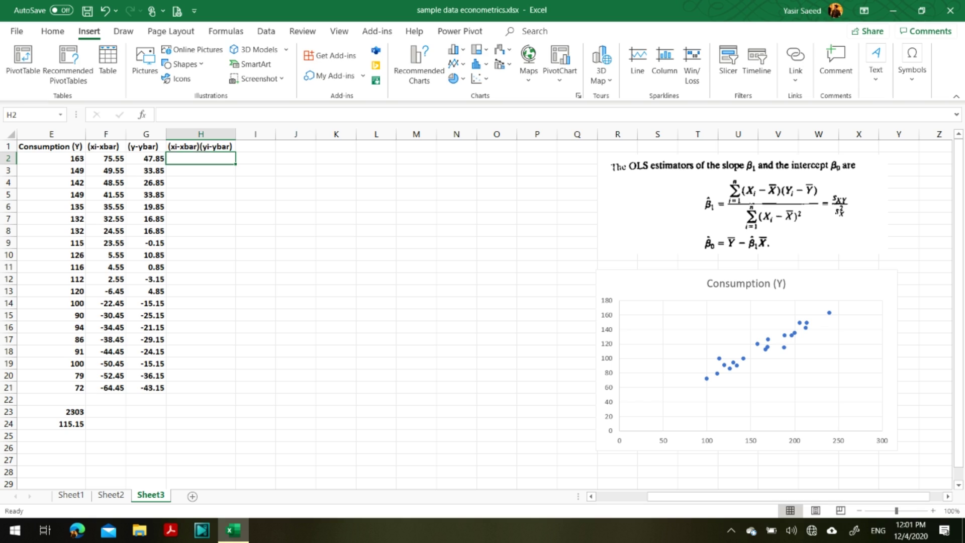
{"action": "type", "text": "+"}
{"action": "key", "text": "BackSpace"}
{"action": "type", "text": "="}
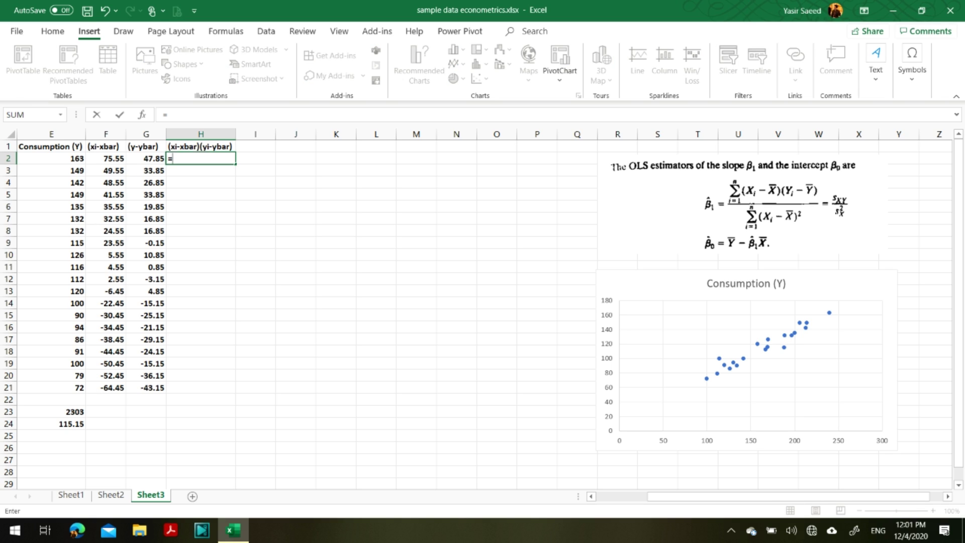
{"action": "key", "text": "Left"}
{"action": "key", "text": "Left"}
{"action": "type", "text": "*"}
{"action": "key", "text": "Left"}
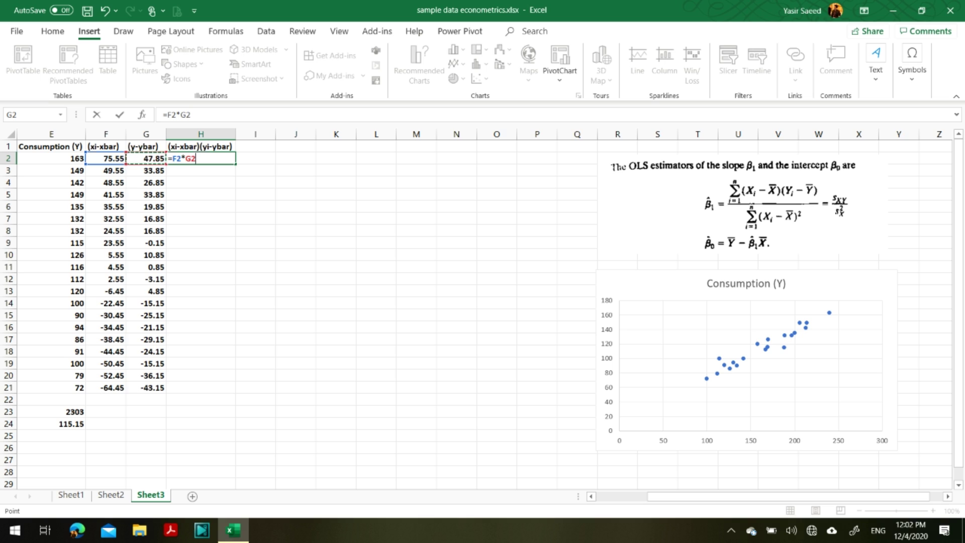
{"action": "key", "text": "Return"}
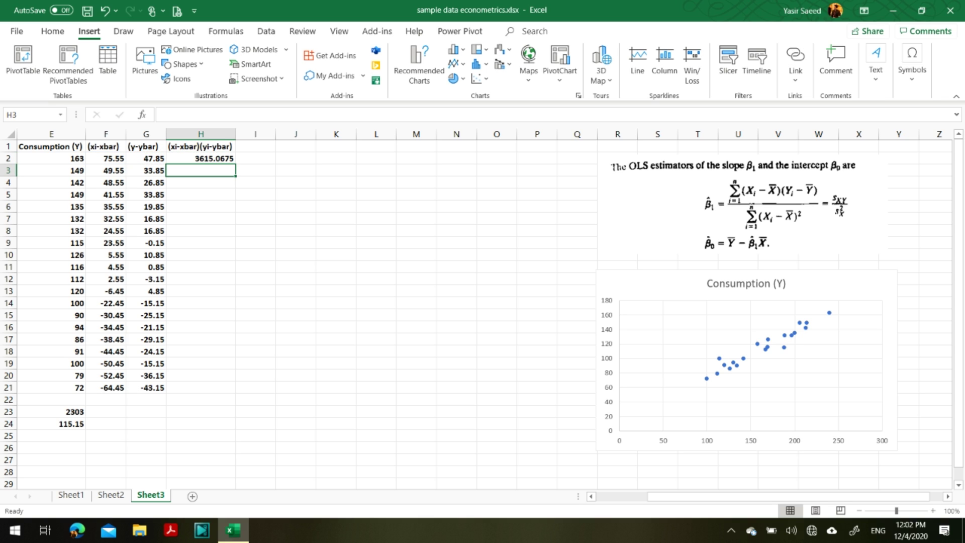
{"action": "left_click", "coordinate": [211, 159]}
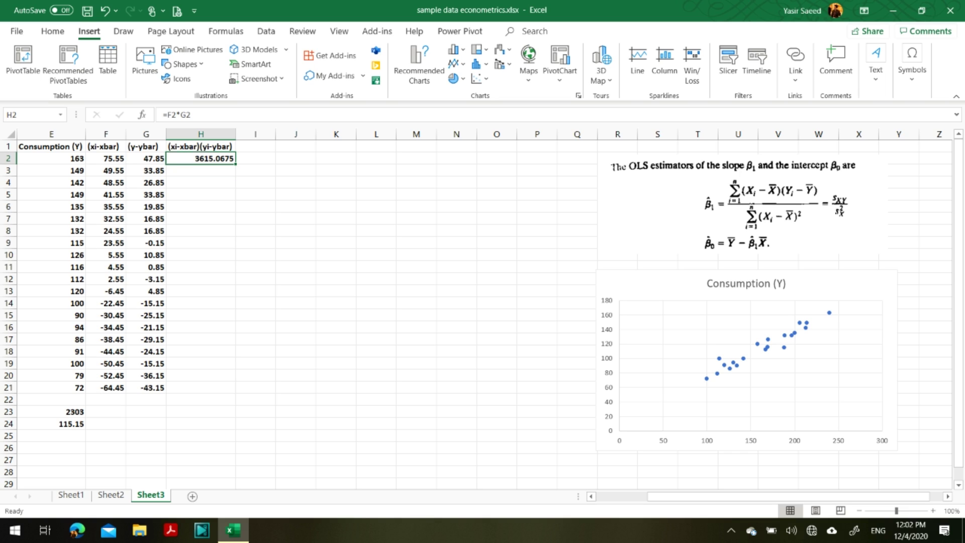
{"action": "left_click_drag", "start_coordinate": [235, 164], "coordinate": [237, 394]}
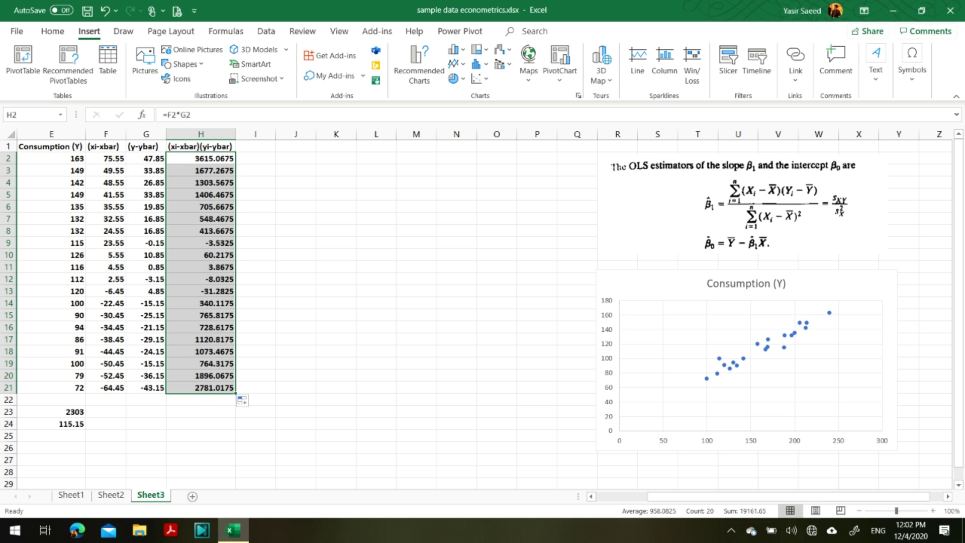
Step: Check the cell references in the product formulas at H21 and H18
{"action": "left_click", "coordinate": [217, 387]}
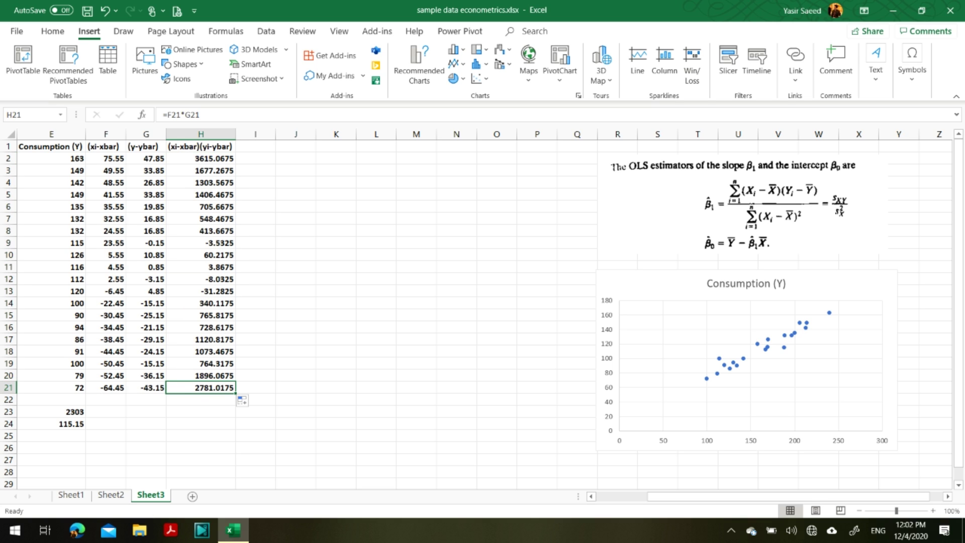
{"action": "key", "text": "F2"}
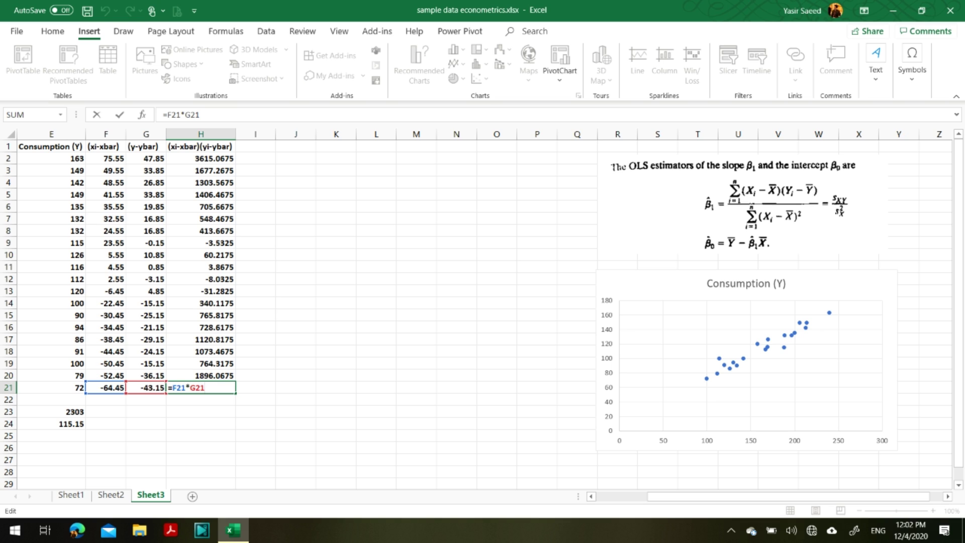
{"action": "double_click", "coordinate": [201, 351]}
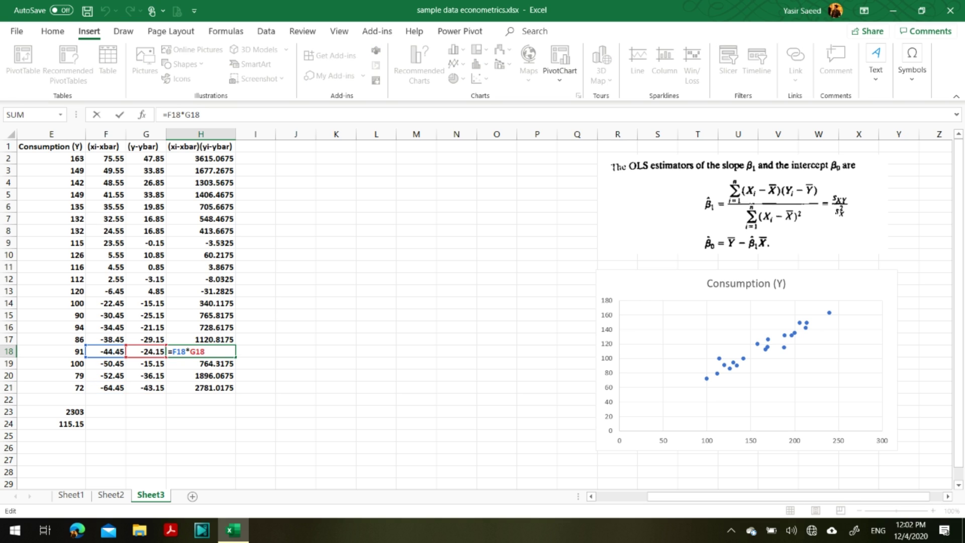
{"action": "key", "text": "Return"}
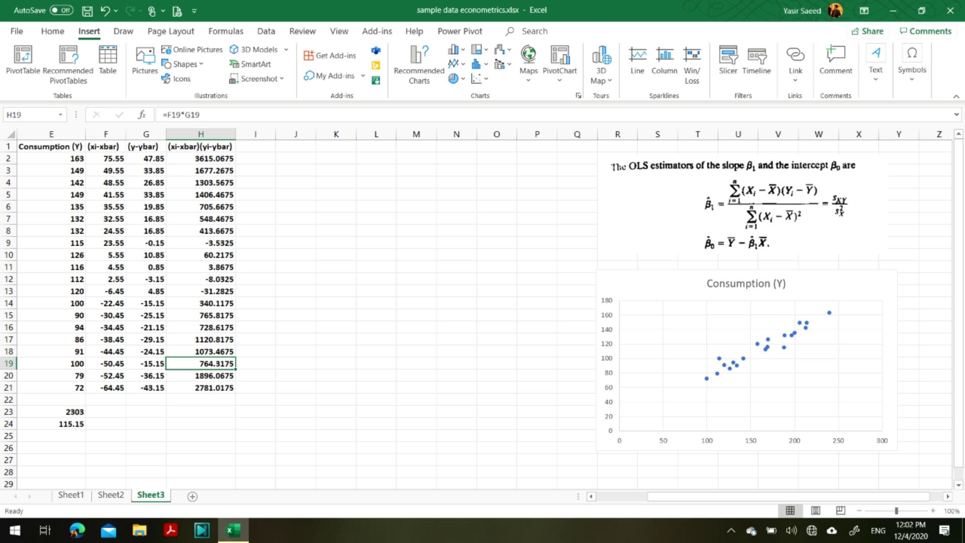
Step: Total the (xi-xbar)(yi-ybar) products in H23 with =SUM(H2:H21)
{"action": "left_click", "coordinate": [201, 412]}
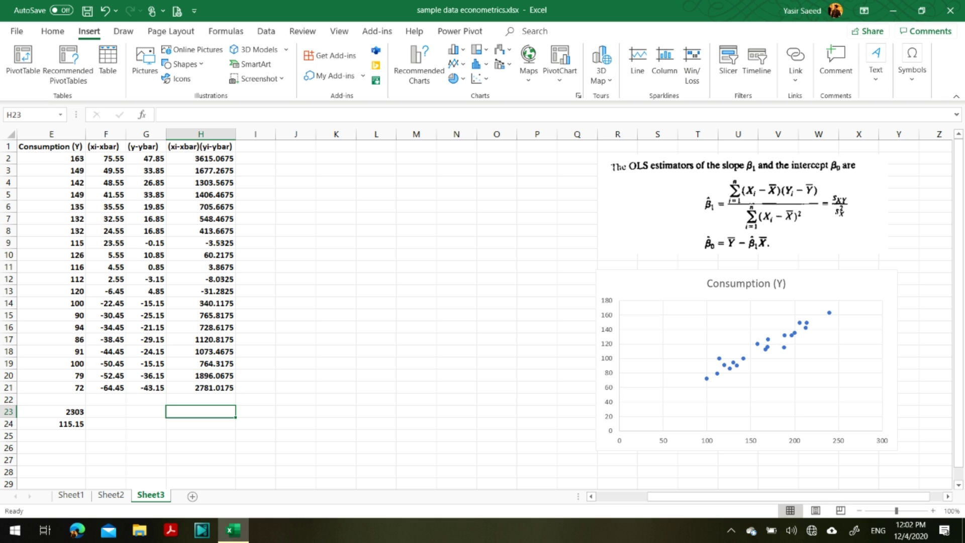
{"action": "type", "text": "=su"}
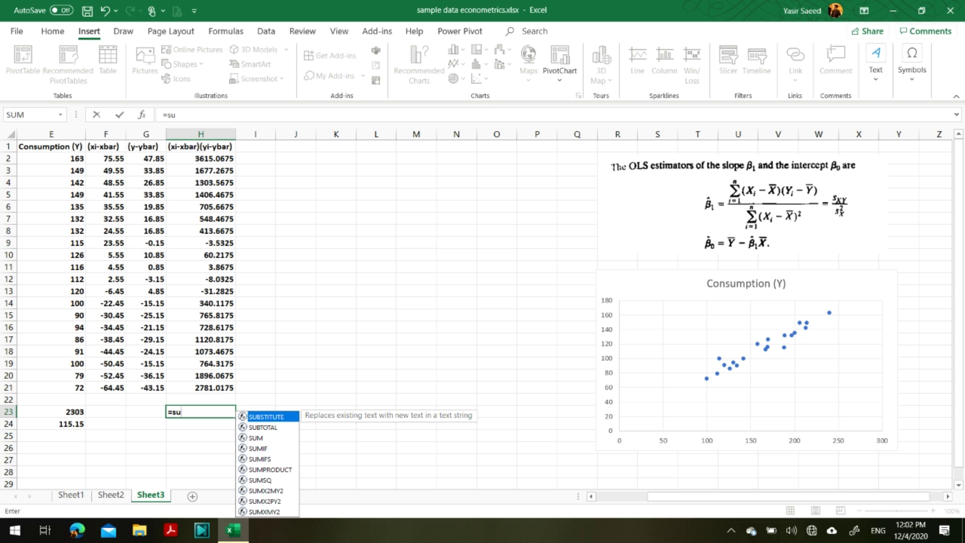
{"action": "type", "text": "m("}
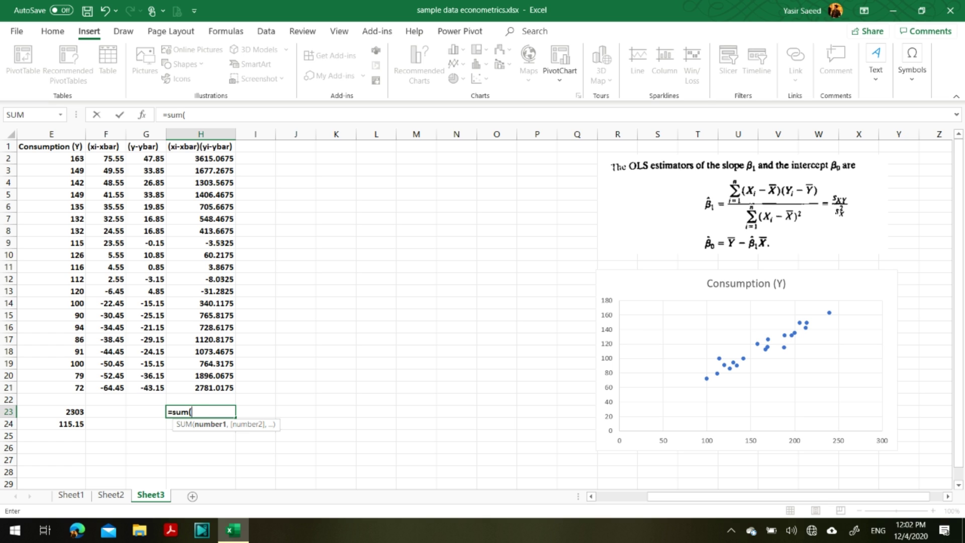
{"action": "left_click_drag", "start_coordinate": [201, 388], "coordinate": [201, 158]}
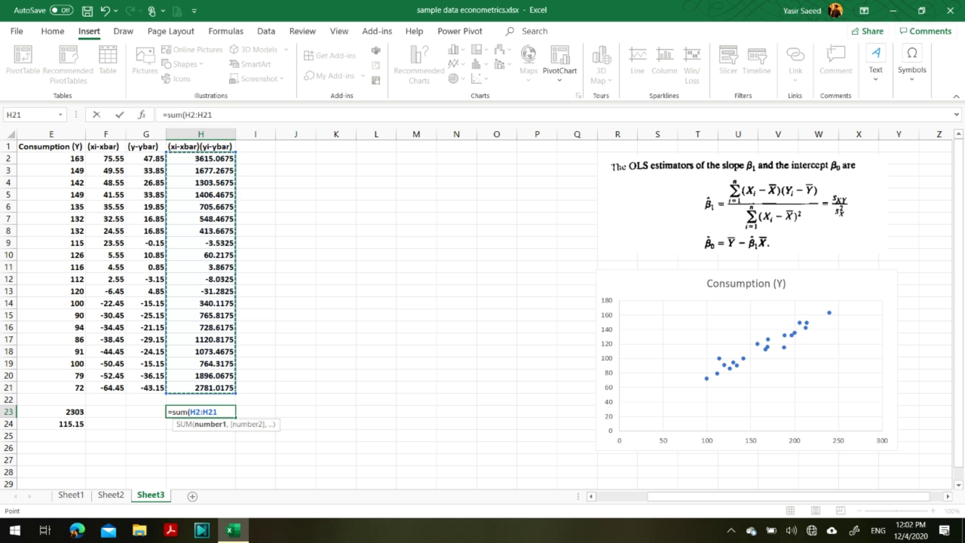
{"action": "key", "text": "Return"}
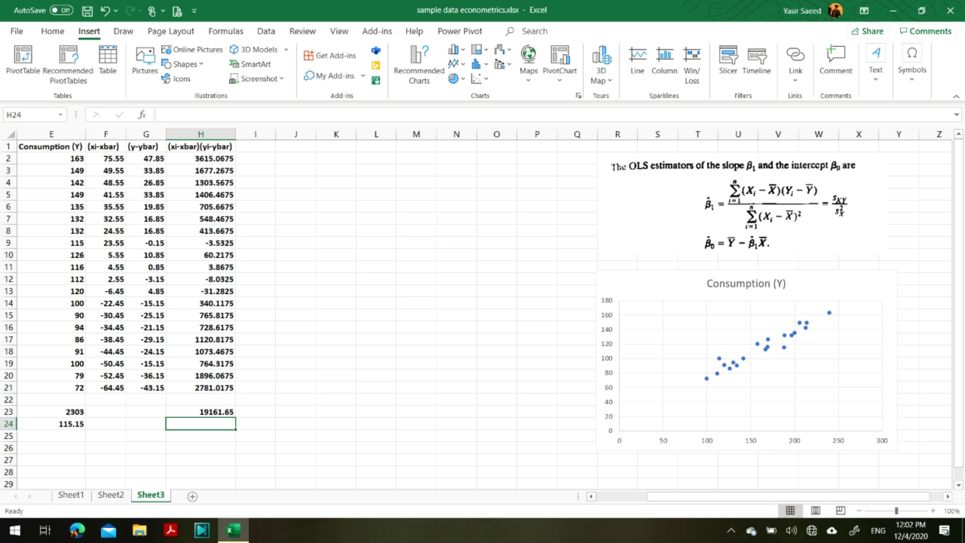
{"action": "left_click", "coordinate": [201, 412]}
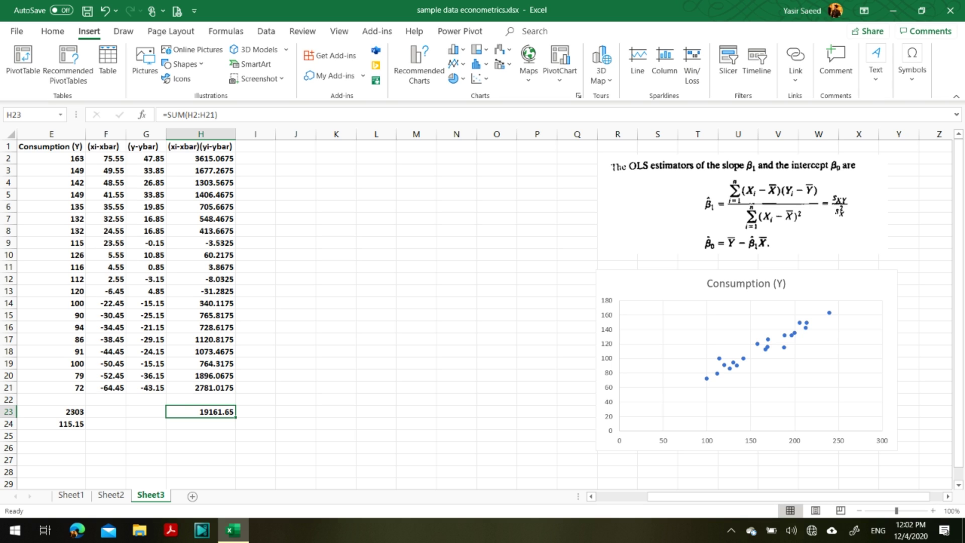
Step: Enter the column header (xi-xbar)^2 in I1
{"action": "left_click", "coordinate": [256, 182]}
{"action": "left_click", "coordinate": [255, 146]}
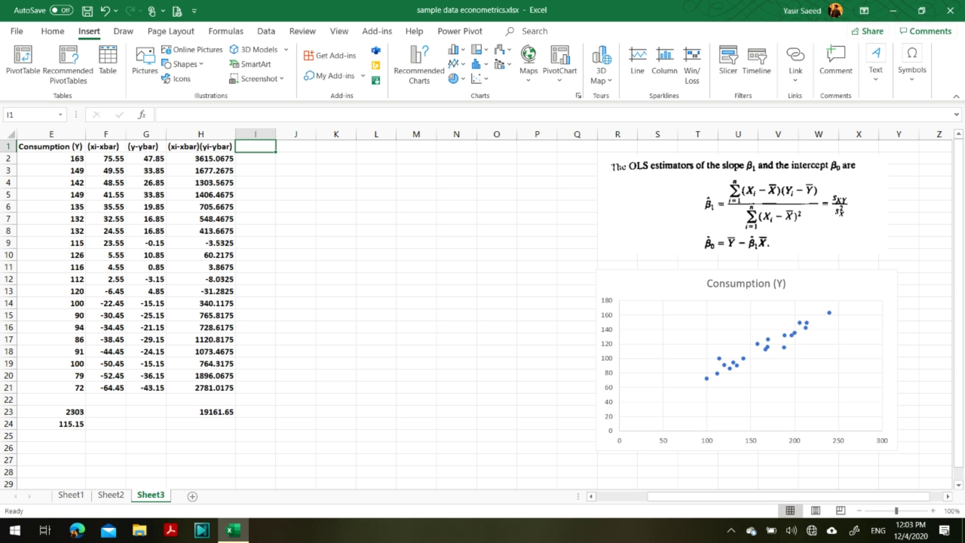
{"action": "type", "text": "("}
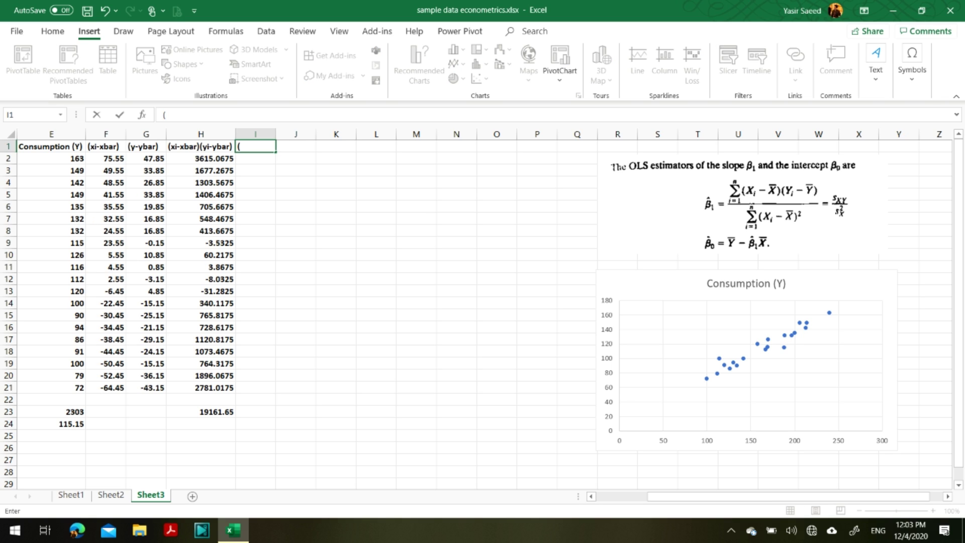
{"action": "type", "text": "xi-xbar)^2"}
{"action": "key", "text": "Return"}
Step: Enter the squared deviation formula +F2^2 in I2 under (xi-xbar)^2 and fill it down through I21
{"action": "type", "text": "+"}
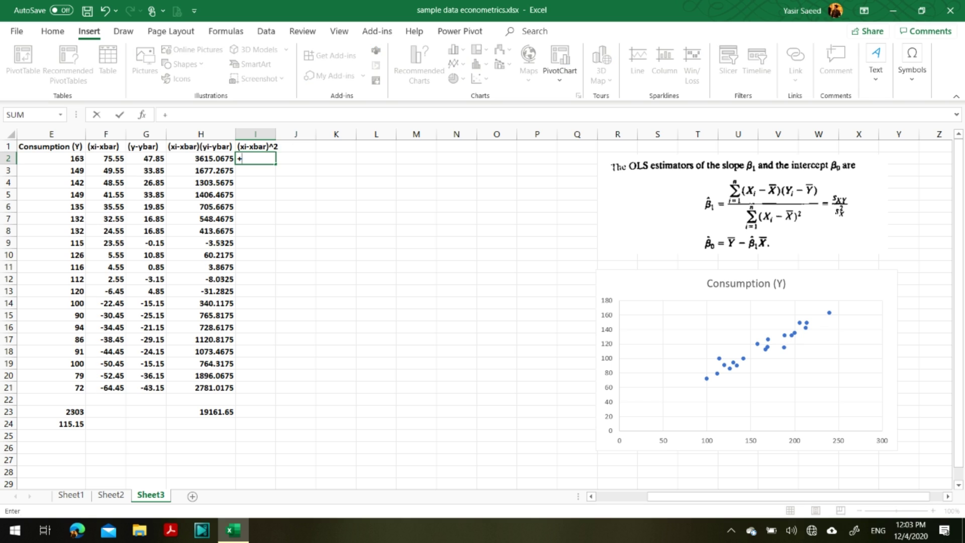
{"action": "key", "text": "Left"}
{"action": "key", "text": "Left"}
{"action": "key", "text": "Left"}
{"action": "type", "text": "^2"}
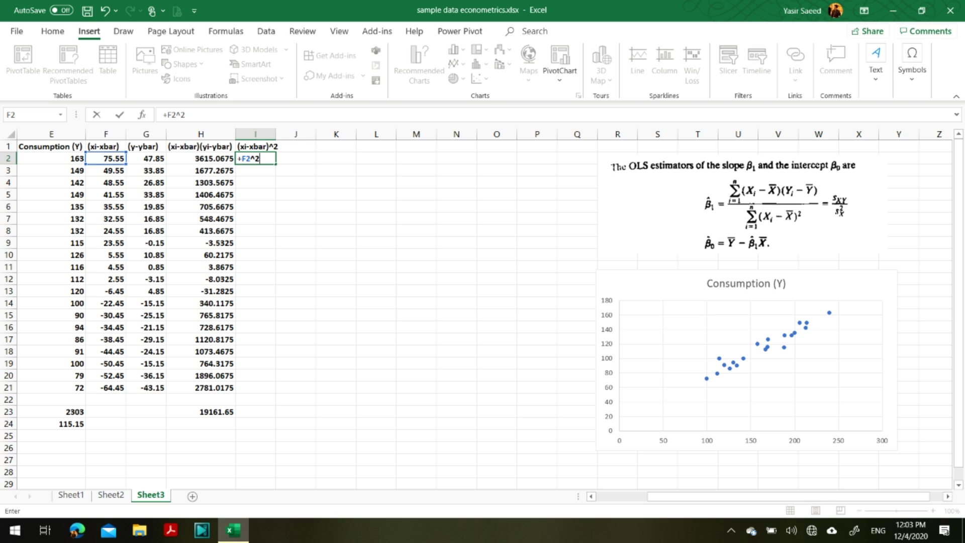
{"action": "key", "text": "Return"}
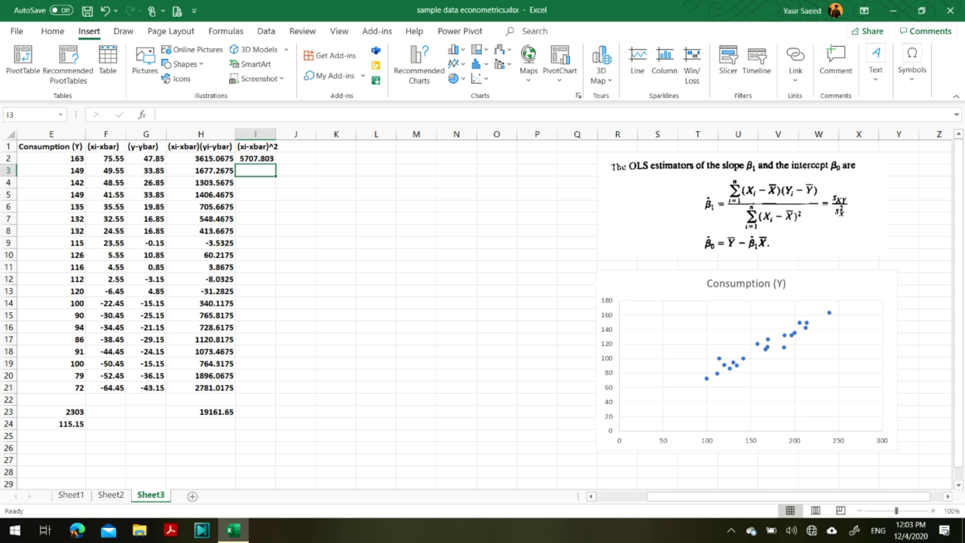
{"action": "left_click", "coordinate": [256, 158]}
{"action": "key", "text": "F2"}
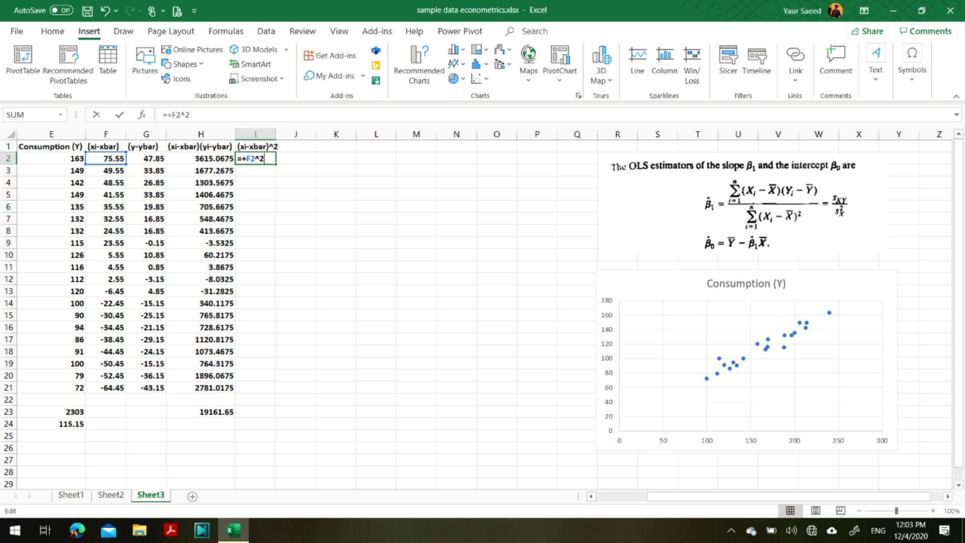
{"action": "key", "text": "Escape"}
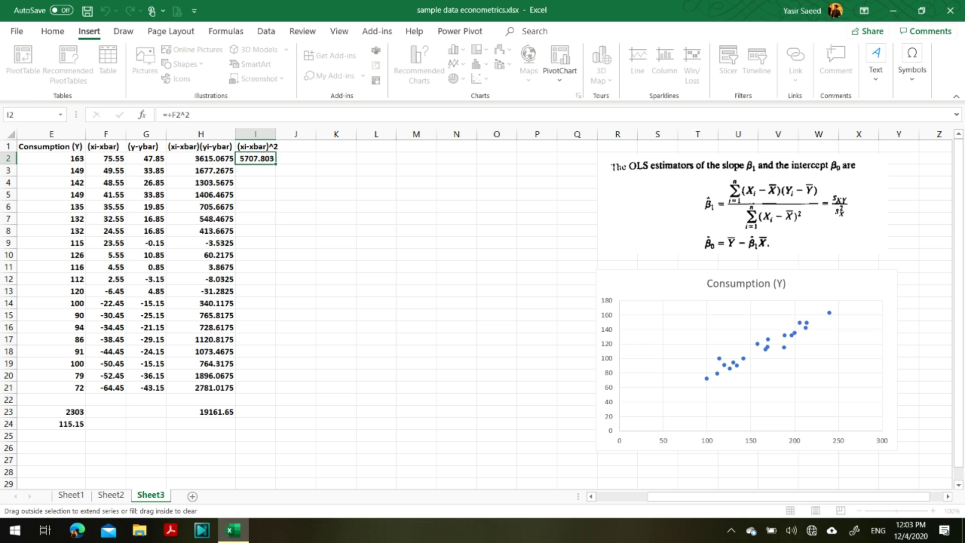
{"action": "left_click_drag", "start_coordinate": [275, 164], "coordinate": [275, 393]}
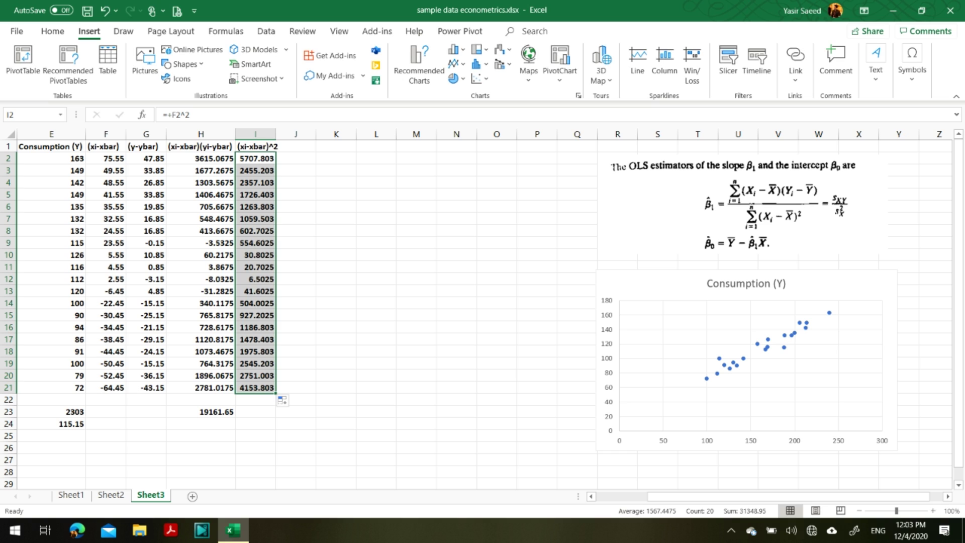
{"action": "left_click", "coordinate": [256, 388]}
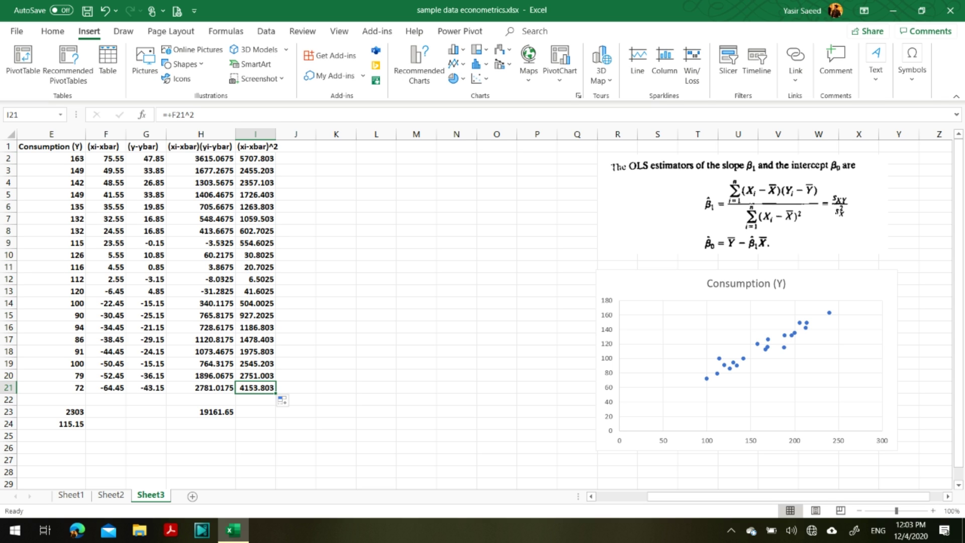
Step: Total the (xi-xbar)^2 column in I23 by filling the sum formula across from H23
{"action": "left_click", "coordinate": [211, 412]}
{"action": "left_click_drag", "start_coordinate": [235, 418], "coordinate": [271, 417]}
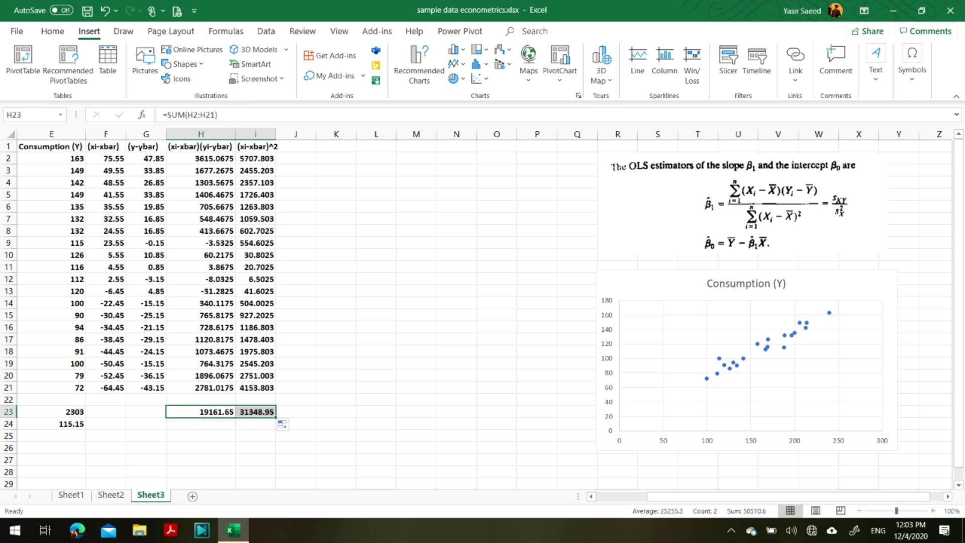
{"action": "left_click", "coordinate": [256, 412]}
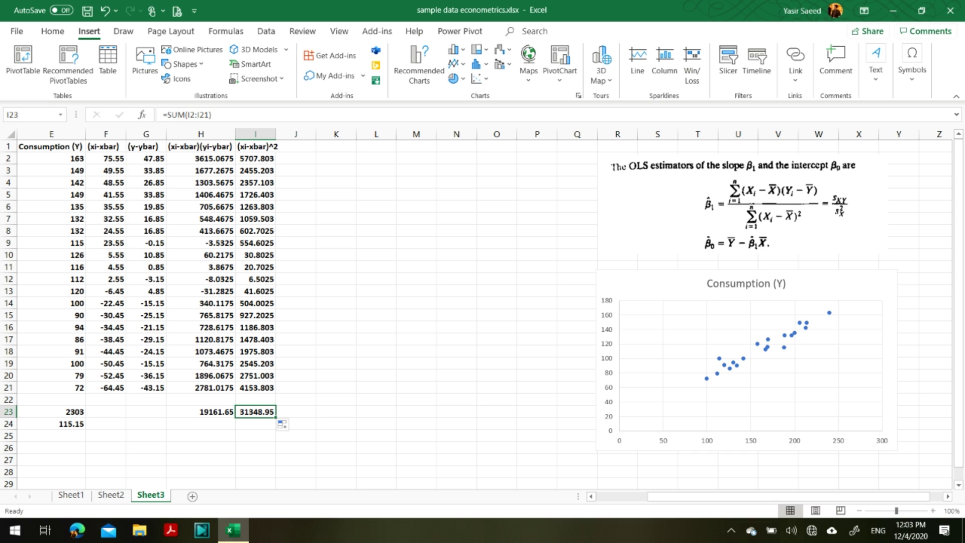
Step: Label the slope and intercept rows below the data with B1 in F27 and B0 in F28
{"action": "scroll", "coordinate": [478, 302], "scroll_direction": "down", "scroll_amount": 1}
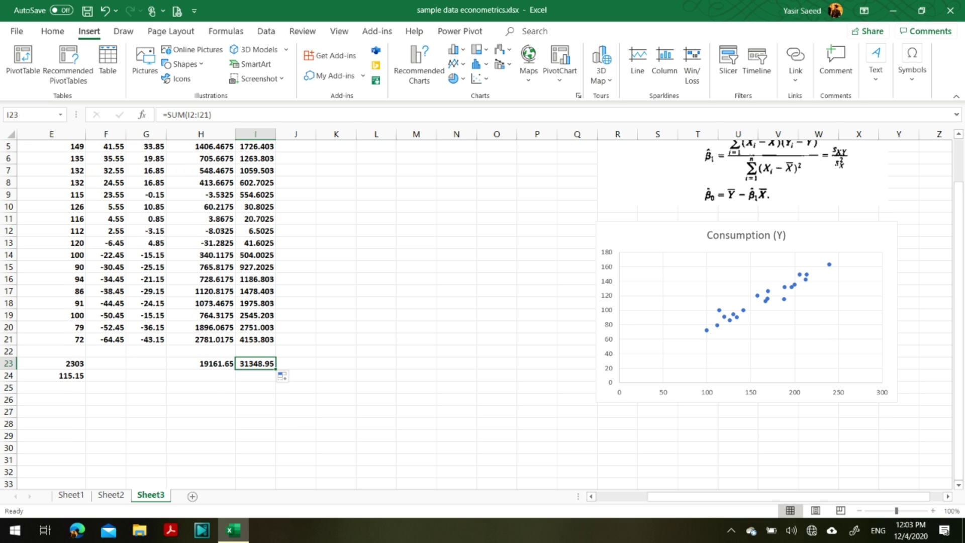
{"action": "left_click", "coordinate": [106, 411]}
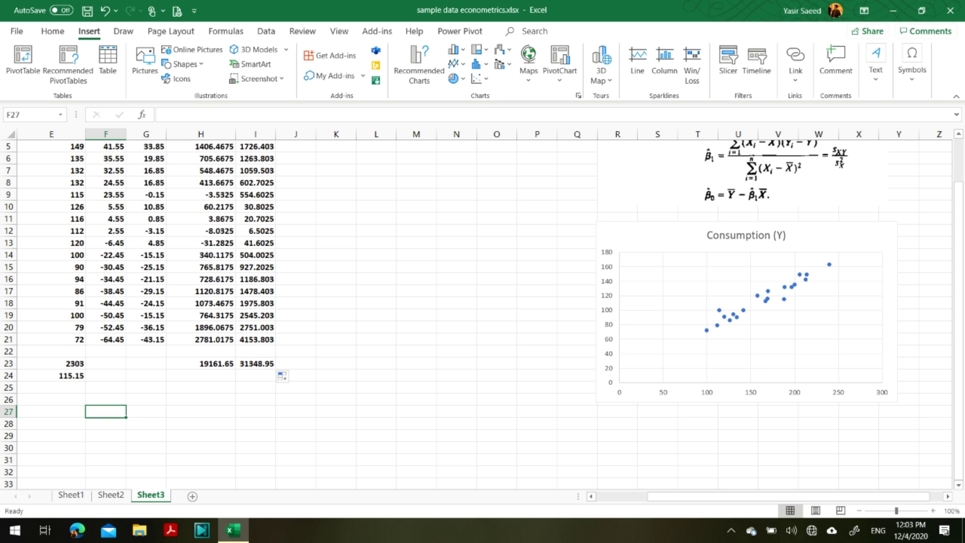
{"action": "type", "text": "B"}
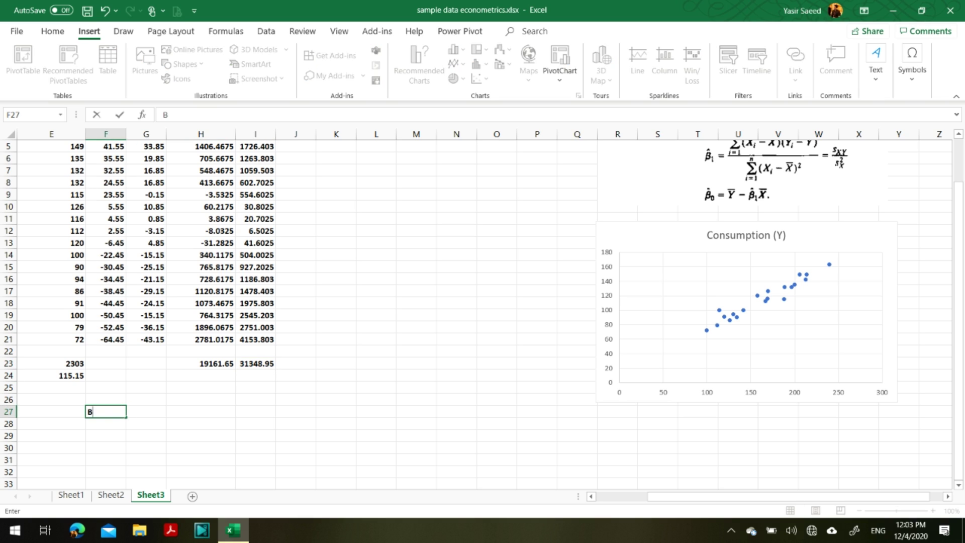
{"action": "type", "text": "1"}
{"action": "left_click", "coordinate": [146, 411]}
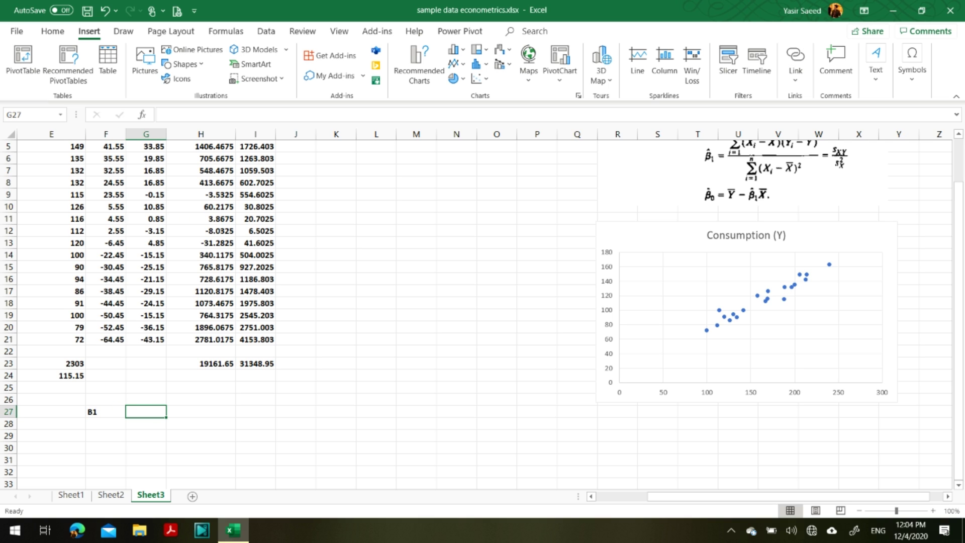
{"action": "type", "text": "="}
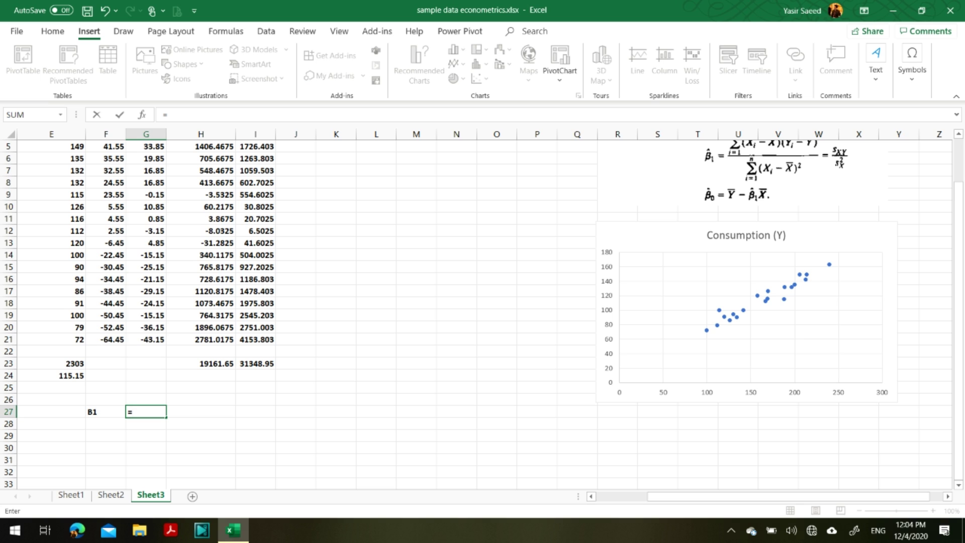
{"action": "scroll", "coordinate": [131, 471], "scroll_direction": "up", "scroll_amount": 2}
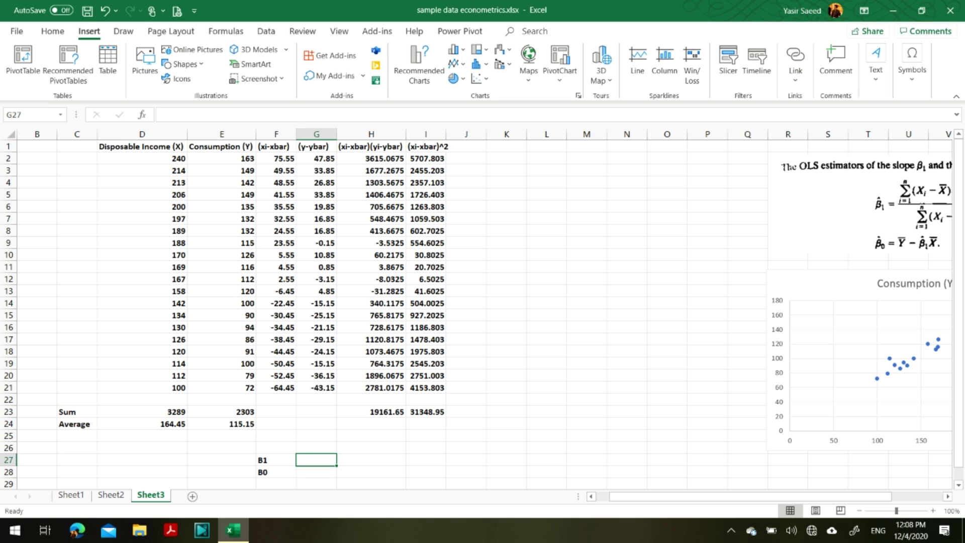
Step: Compute the slope B1 in G27 by dividing the cross-product sum by the squared-deviation sum with =H23/I23
{"action": "type", "text": "="}
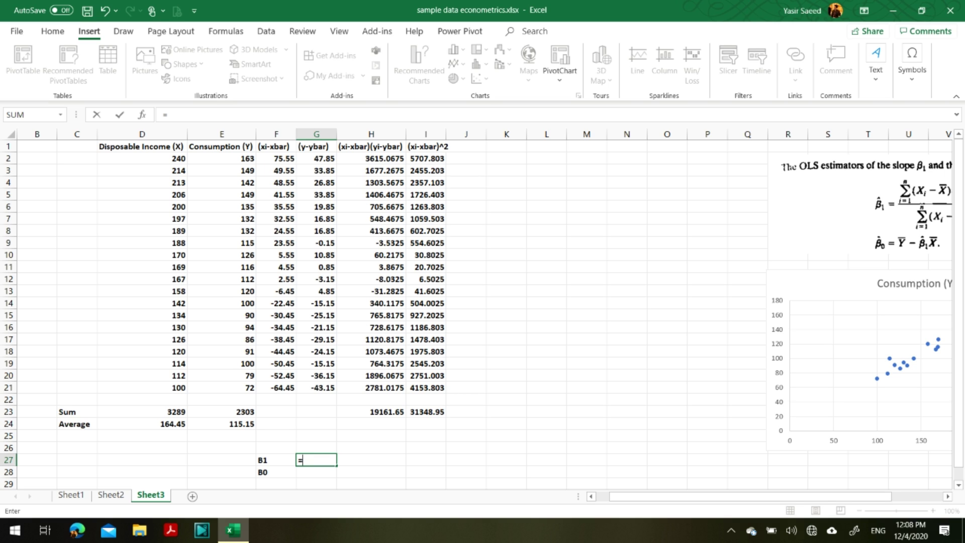
{"action": "left_click", "coordinate": [371, 412]}
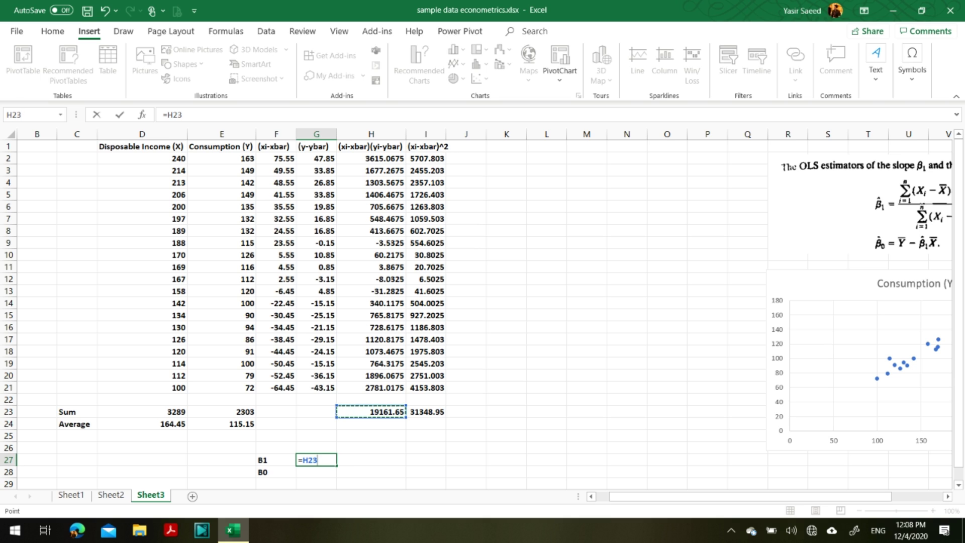
{"action": "type", "text": "/"}
{"action": "left_click", "coordinate": [426, 412]}
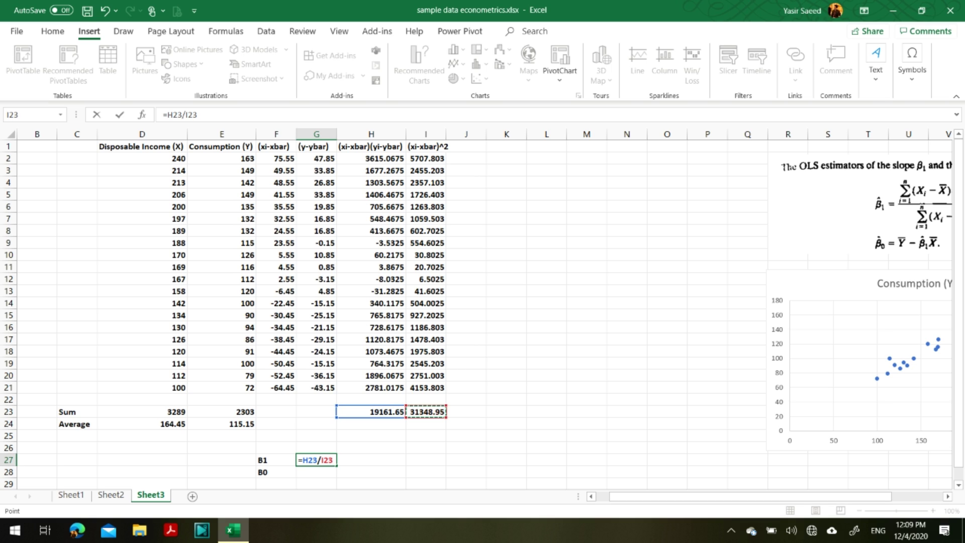
{"action": "key", "text": "Return"}
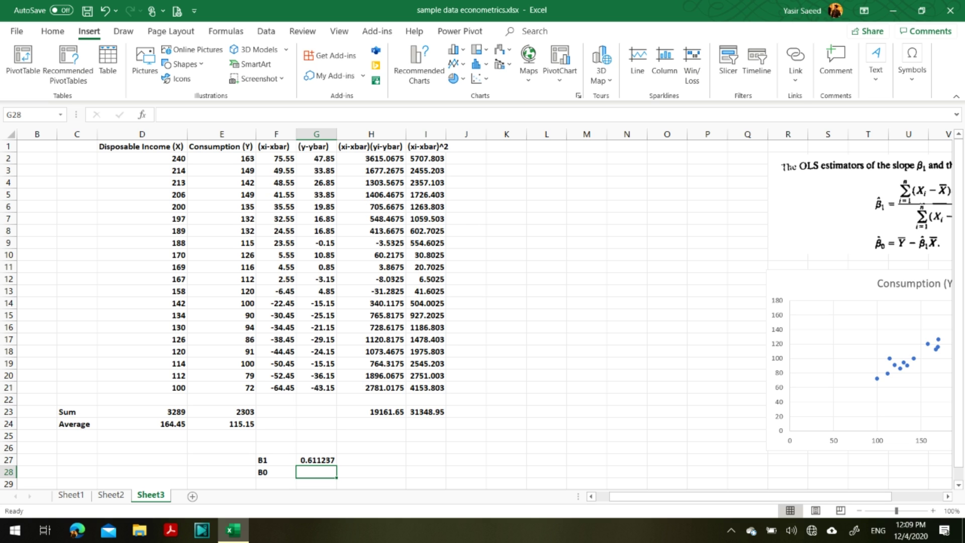
Step: Compute the intercept B0 in G28 from the two averages and the slope with =E24-G27*D24
{"action": "scroll", "coordinate": [483, 312], "scroll_direction": "right", "scroll_amount": 2}
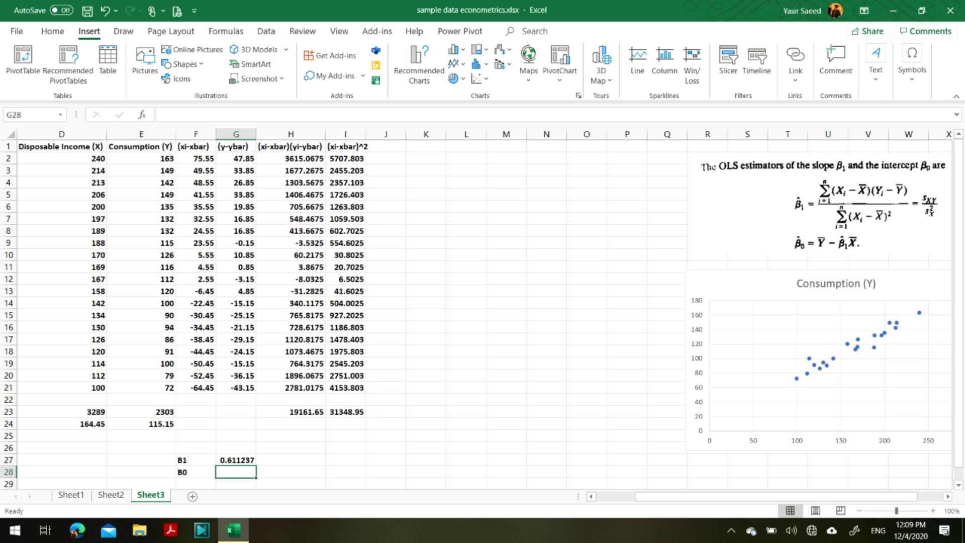
{"action": "scroll", "coordinate": [483, 312], "scroll_direction": "left", "scroll_amount": 3}
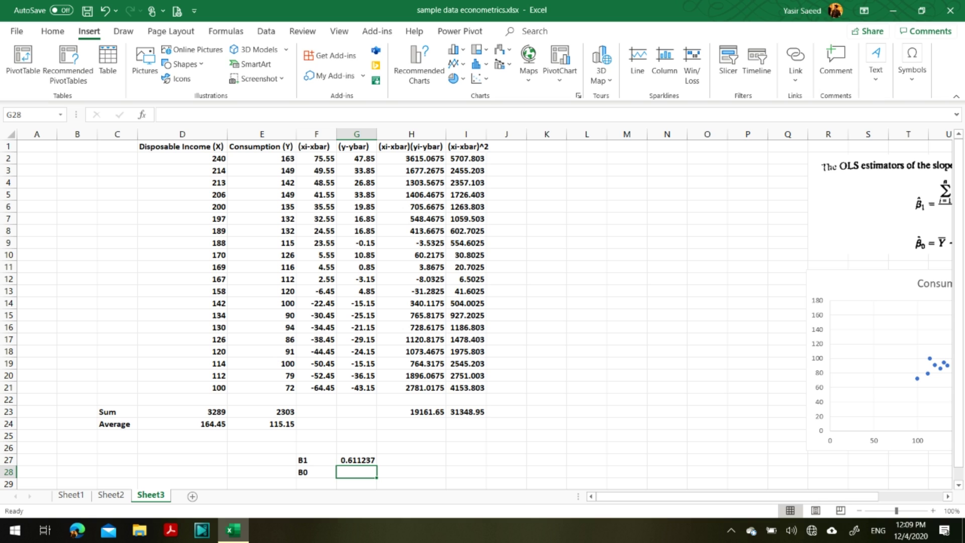
{"action": "type", "text": "="}
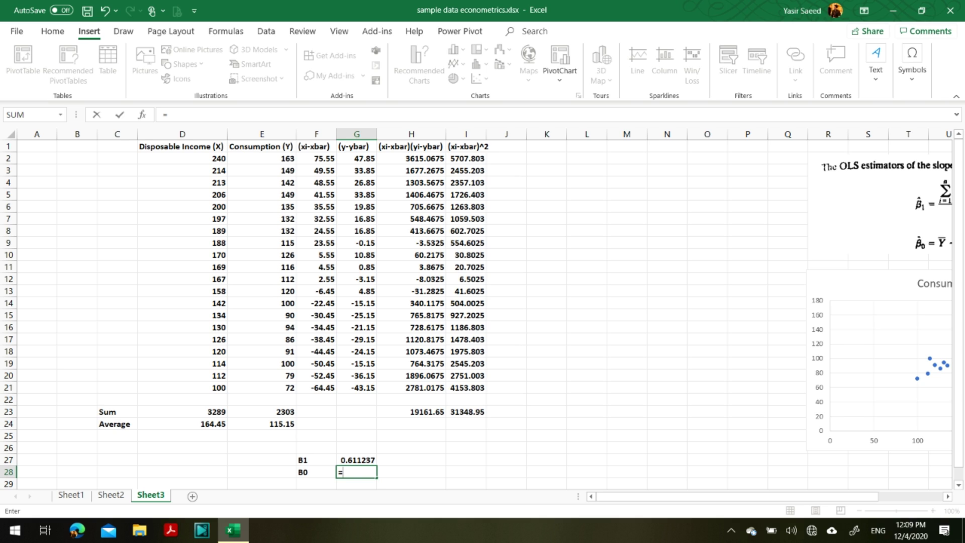
{"action": "left_click", "coordinate": [262, 424]}
{"action": "type", "text": "-"}
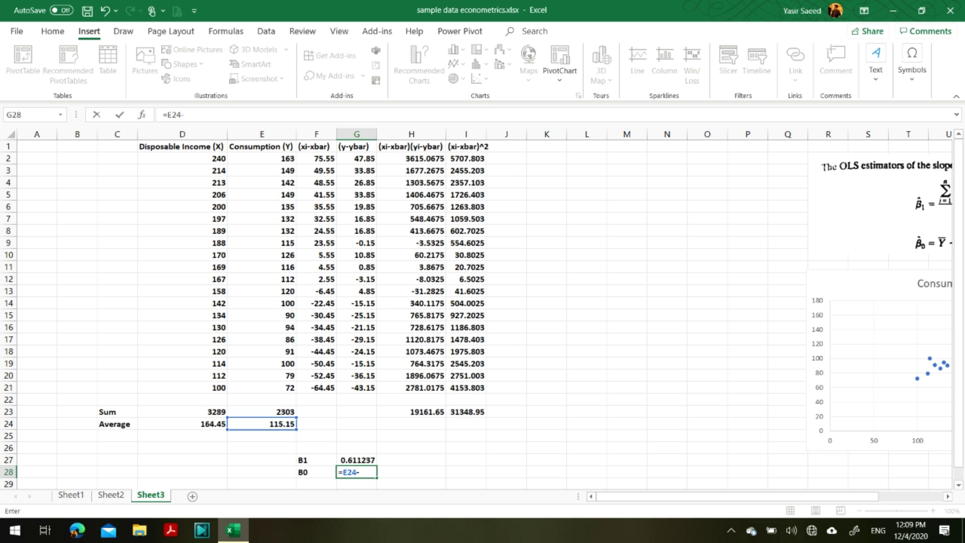
{"action": "key", "text": "Up"}
{"action": "type", "text": "*"}
{"action": "left_click", "coordinate": [182, 424]}
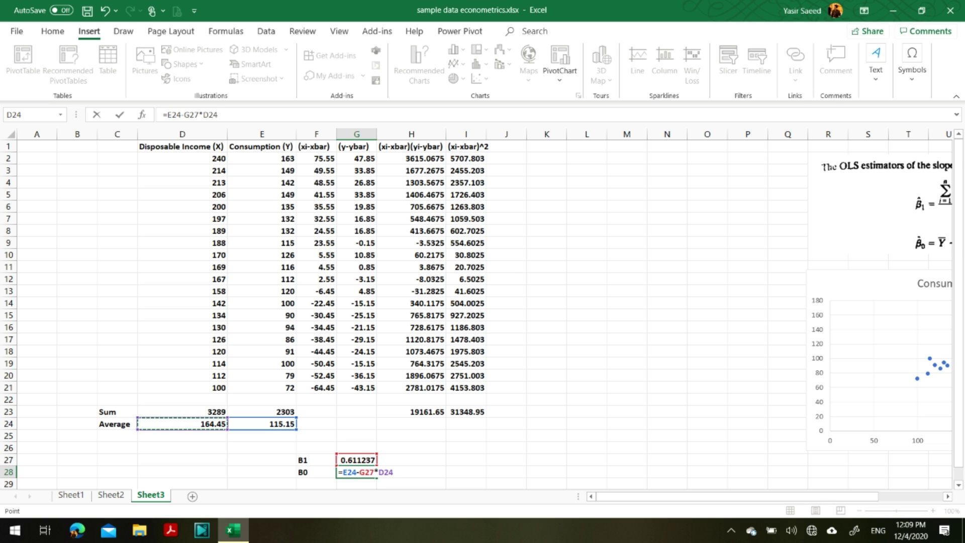
{"action": "key", "text": "Return"}
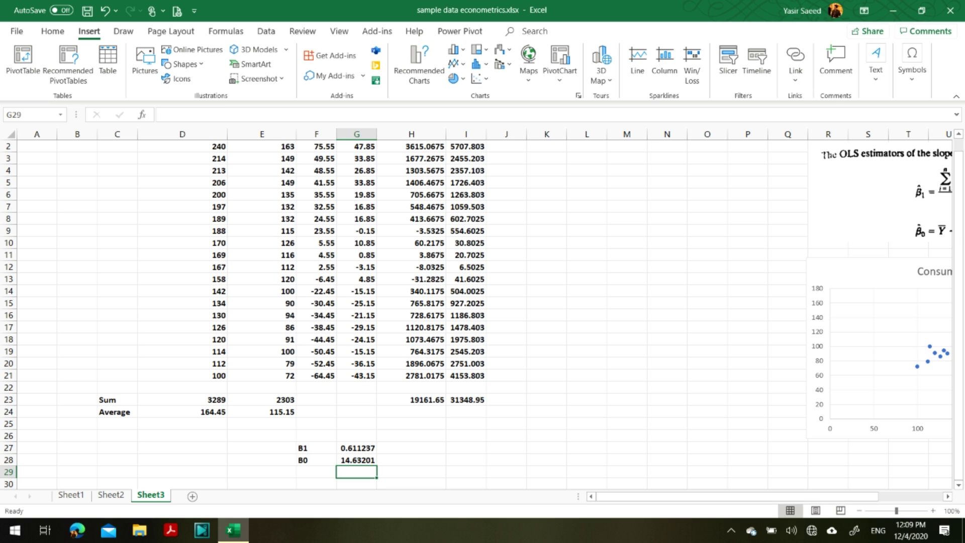
Step: Check the intercept formula in G28 and compare the calculation with the OLS estimator formulas beside the data
{"action": "left_click", "coordinate": [356, 460]}
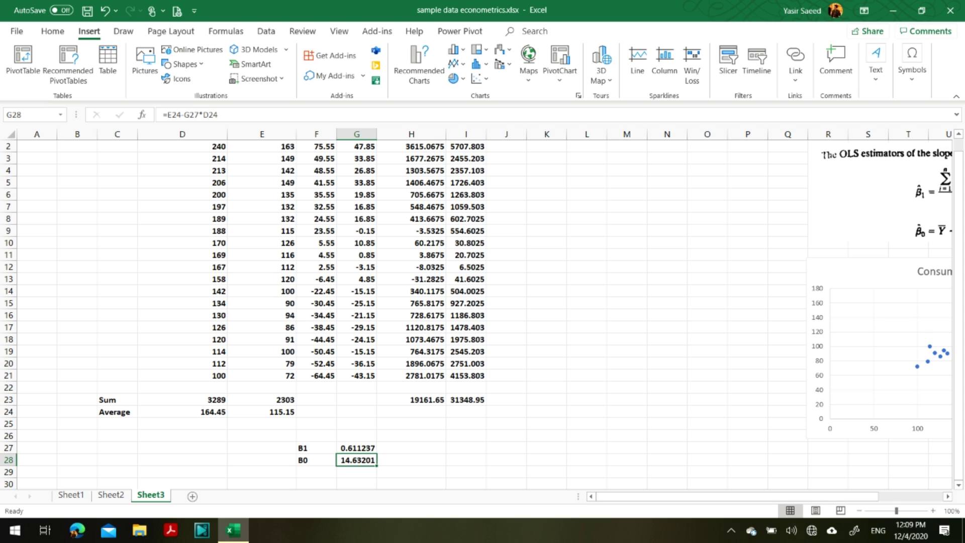
{"action": "left_click", "coordinate": [357, 472]}
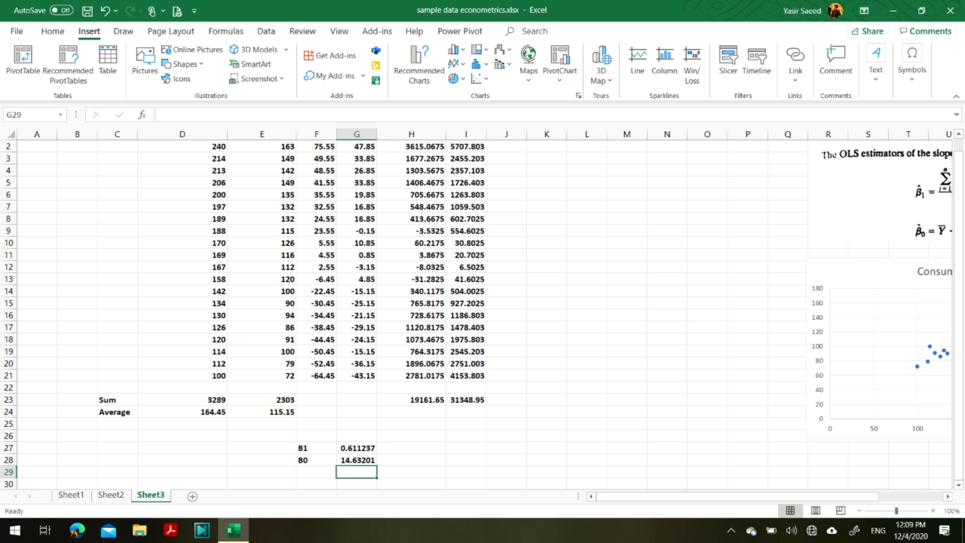
{"action": "left_click_drag", "start_coordinate": [638, 496], "coordinate": [690, 496]}
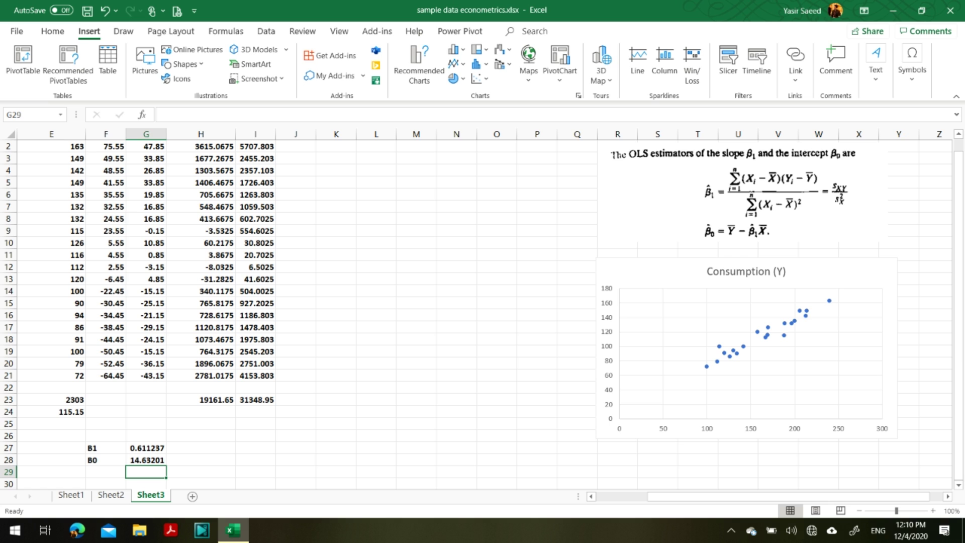
{"action": "scroll", "coordinate": [483, 312], "scroll_direction": "left", "scroll_amount": 4}
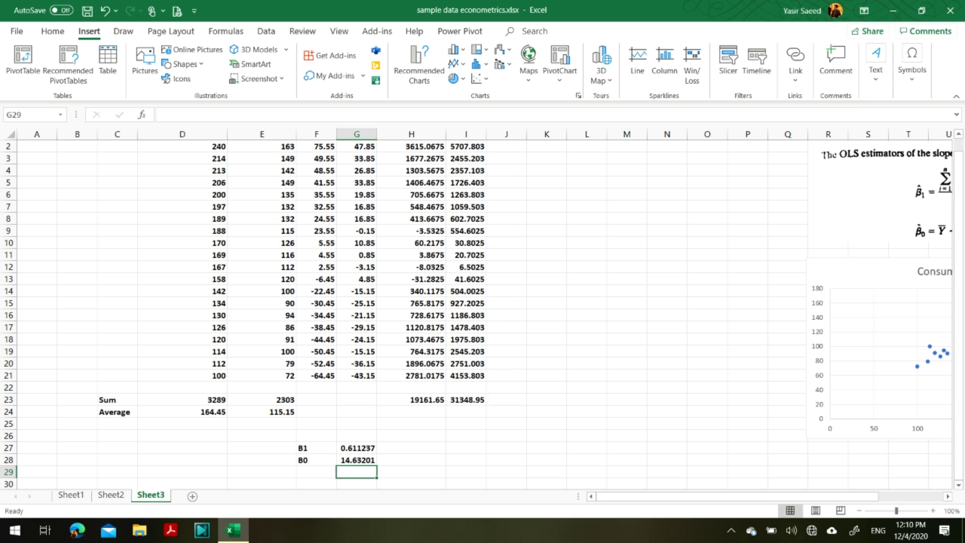
{"action": "mouse_move", "coordinate": [624, 496]}
{"action": "left_mouse_down"}
{"action": "mouse_move", "coordinate": [634, 496]}
{"action": "mouse_move", "coordinate": [623, 497]}
{"action": "left_mouse_up"}
Step: Replace the B1 formula in G27 with the literal division =19161.65/31348.95 and check the entry
{"action": "left_click", "coordinate": [357, 448]}
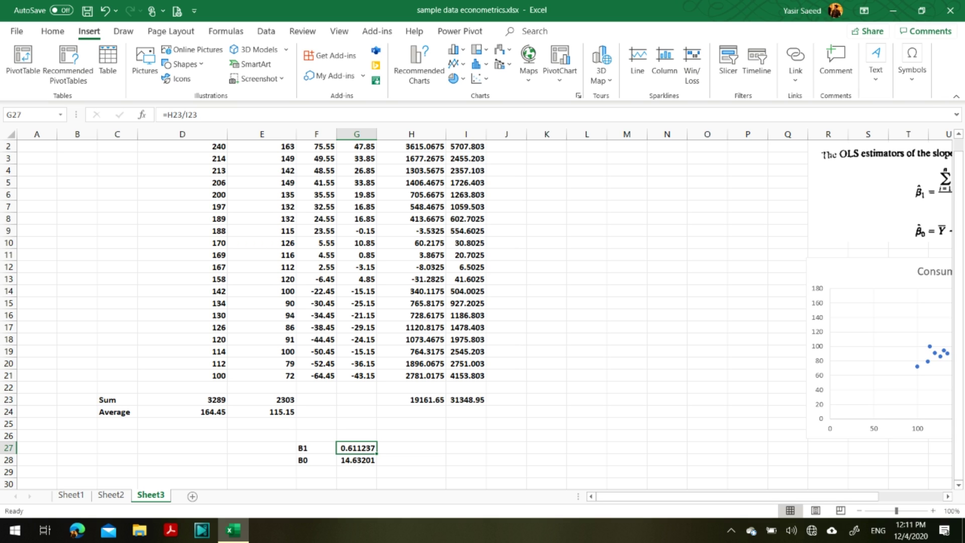
{"action": "type", "text": "=19161"}
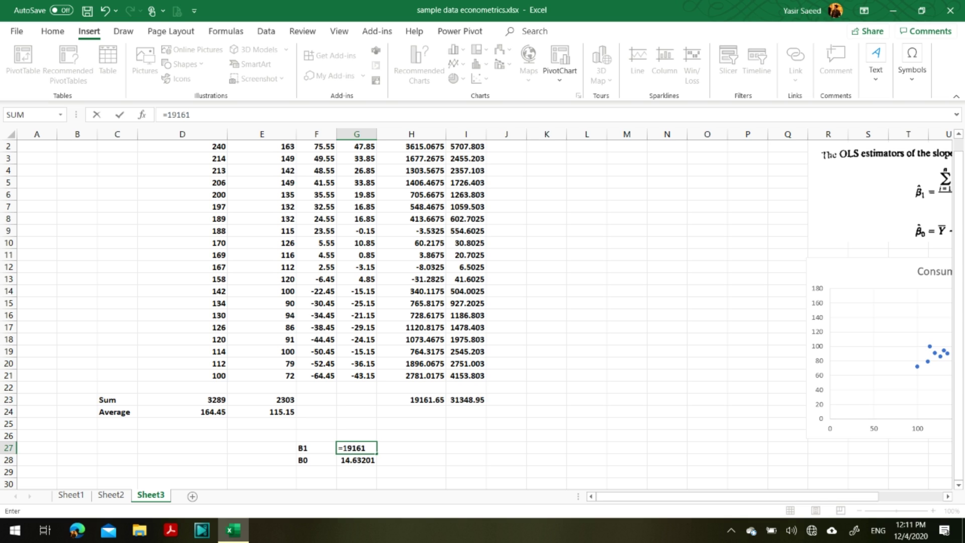
{"action": "type", "text": ".65/31348.9"}
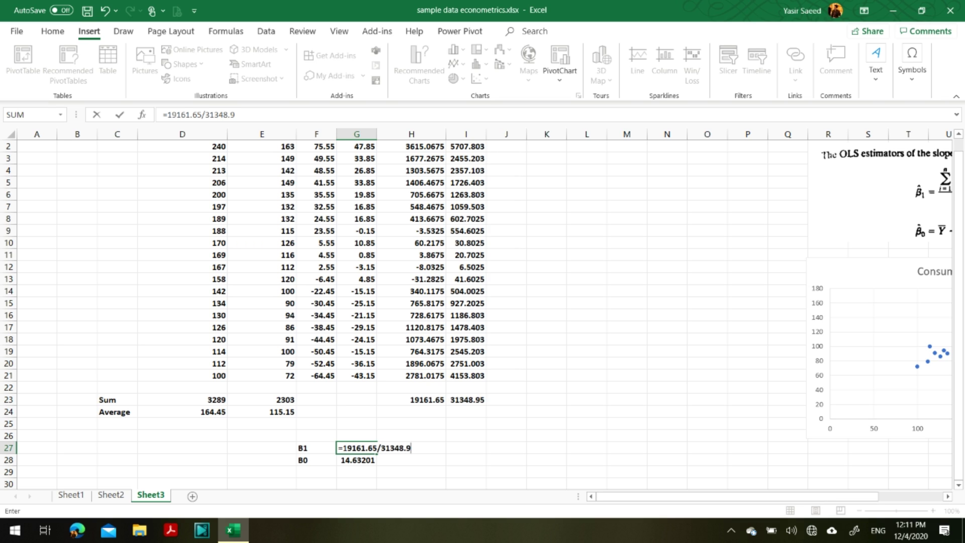
{"action": "type", "text": "5"}
{"action": "key", "text": "Return"}
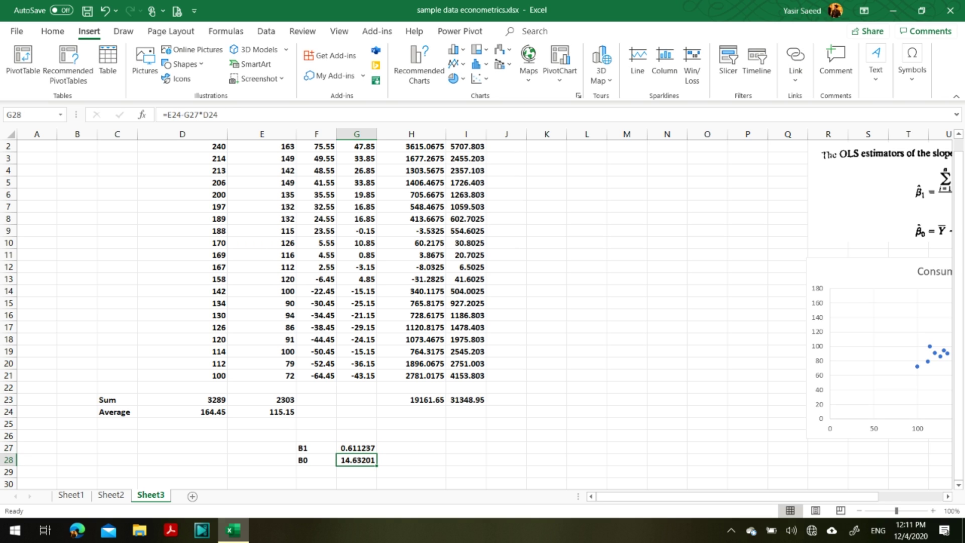
{"action": "left_click", "coordinate": [356, 447]}
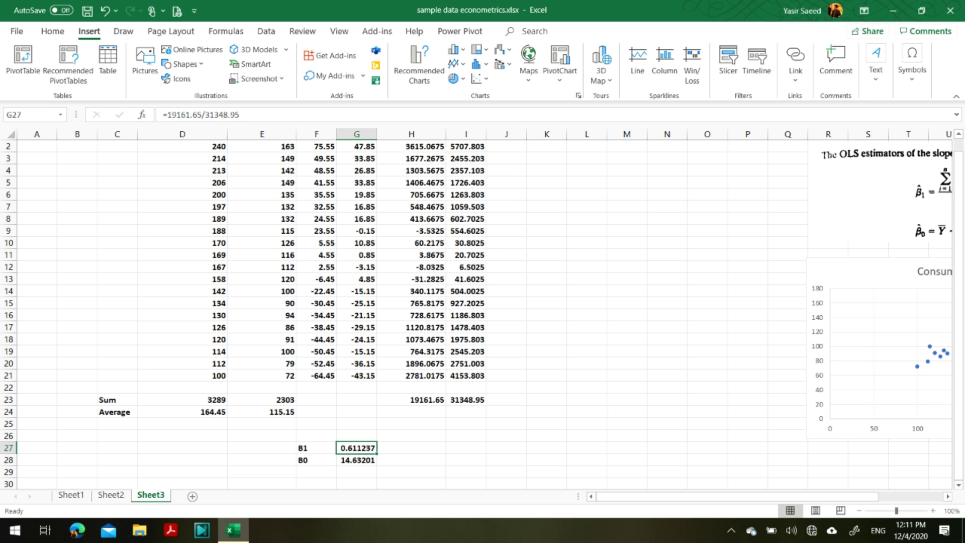
{"action": "scroll", "coordinate": [482, 314], "scroll_direction": "up", "scroll_amount": 1}
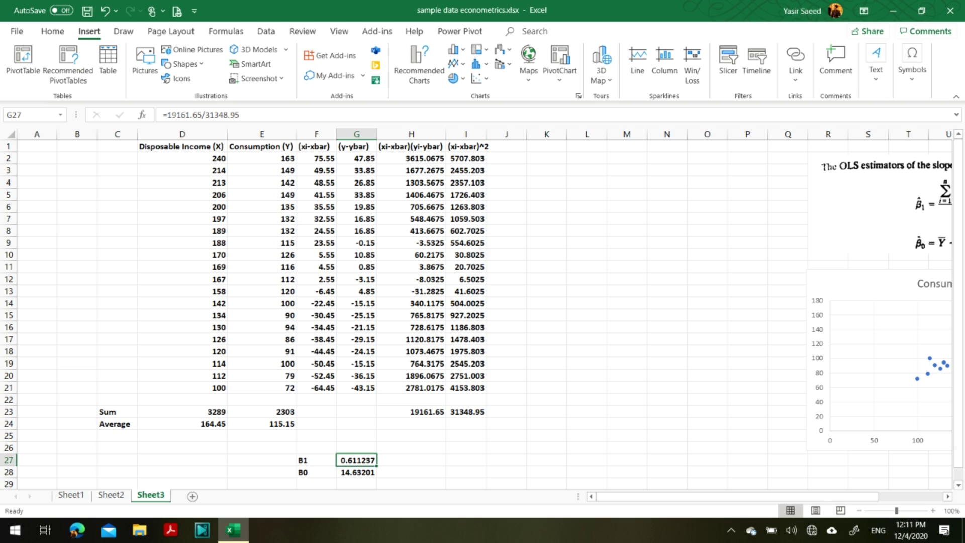
Step: Set the first consumption value in E2 to 136 to test how the estimates respond
{"action": "left_click", "coordinate": [262, 159]}
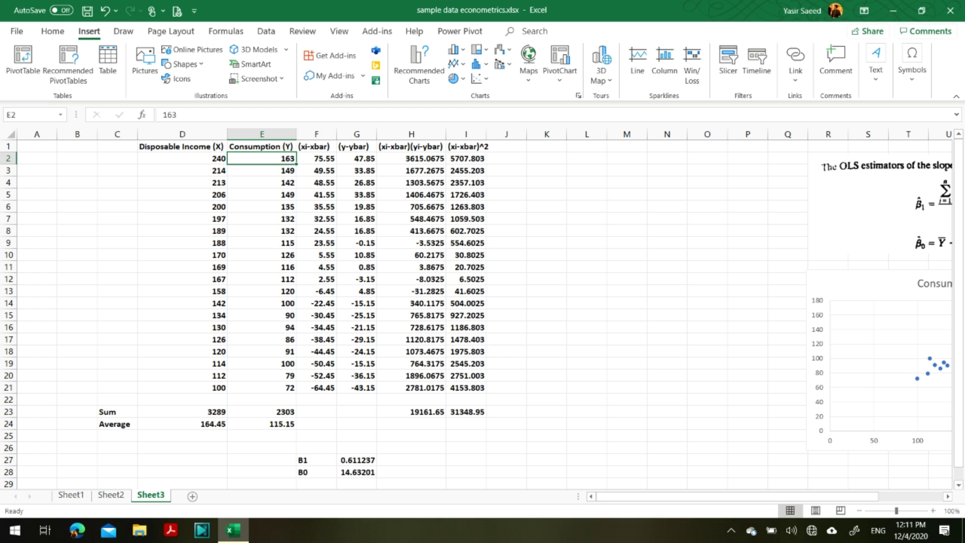
{"action": "type", "text": "136"}
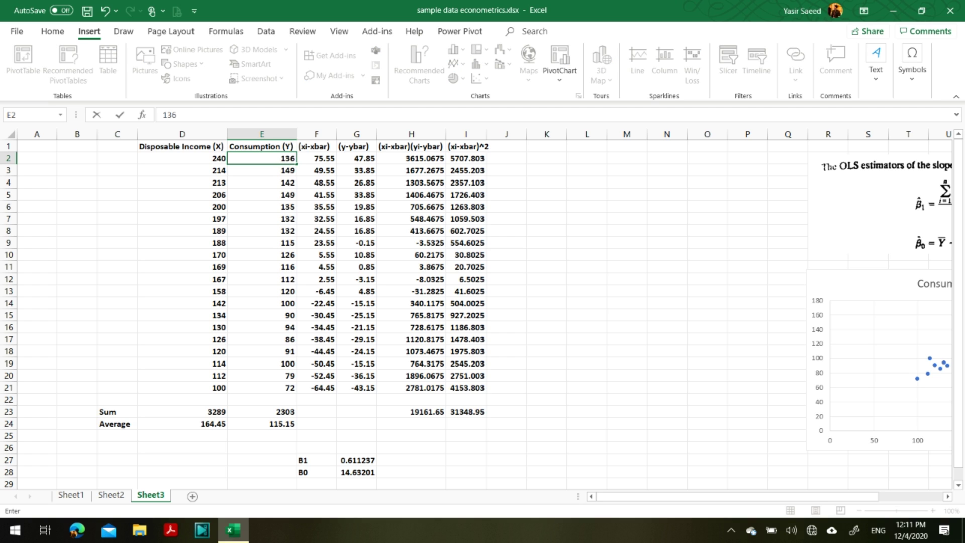
{"action": "key", "text": "Return"}
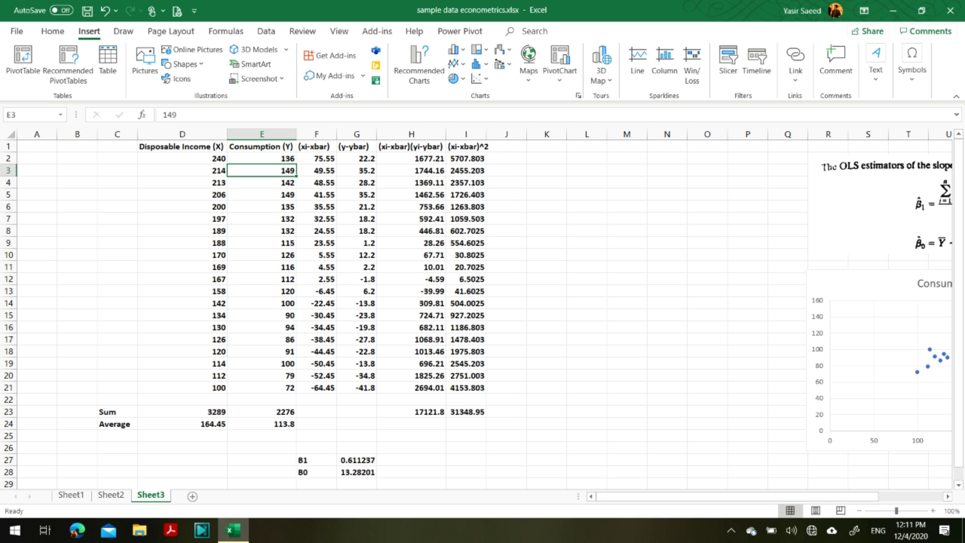
Step: Replace the literal B1 calculation in G27 with the cell-based formula =H23/I23
{"action": "left_click", "coordinate": [357, 460]}
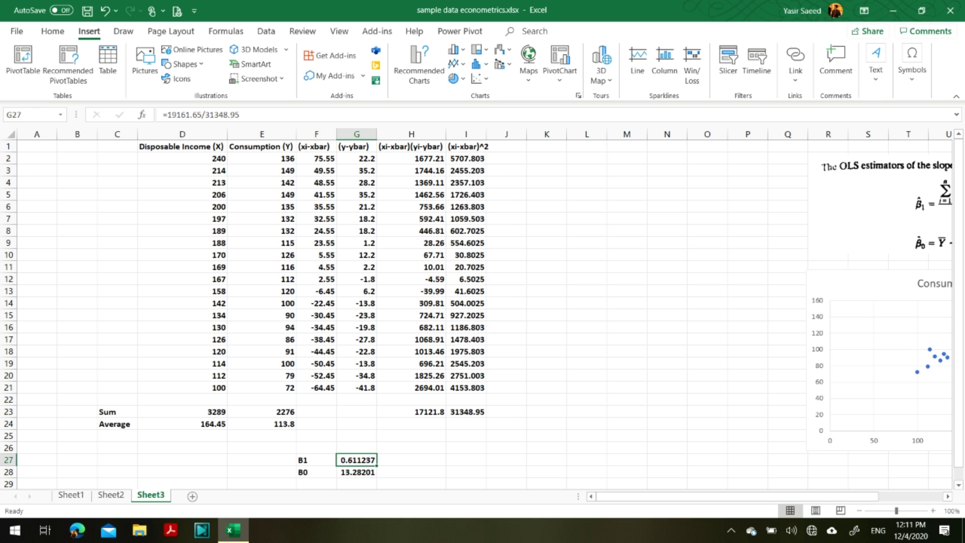
{"action": "type", "text": "="}
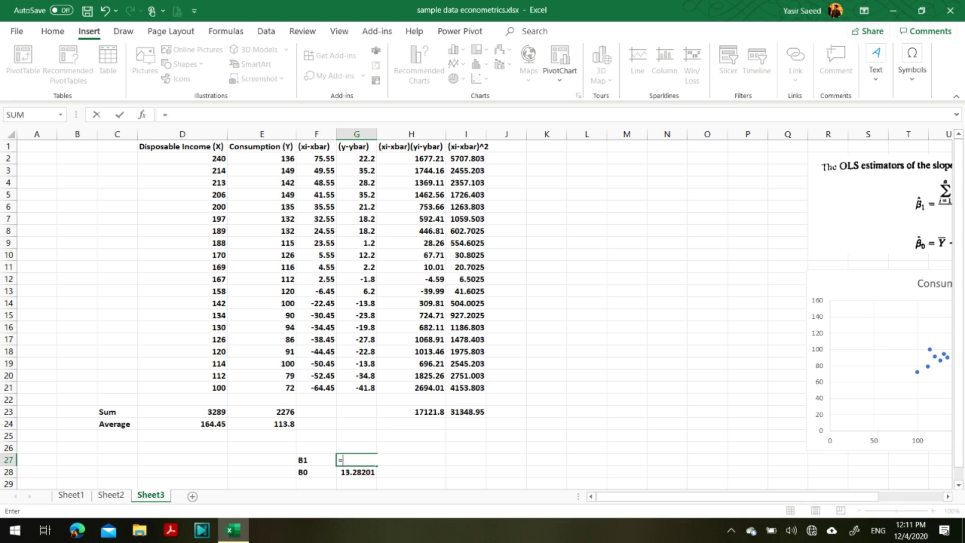
{"action": "left_click", "coordinate": [411, 411]}
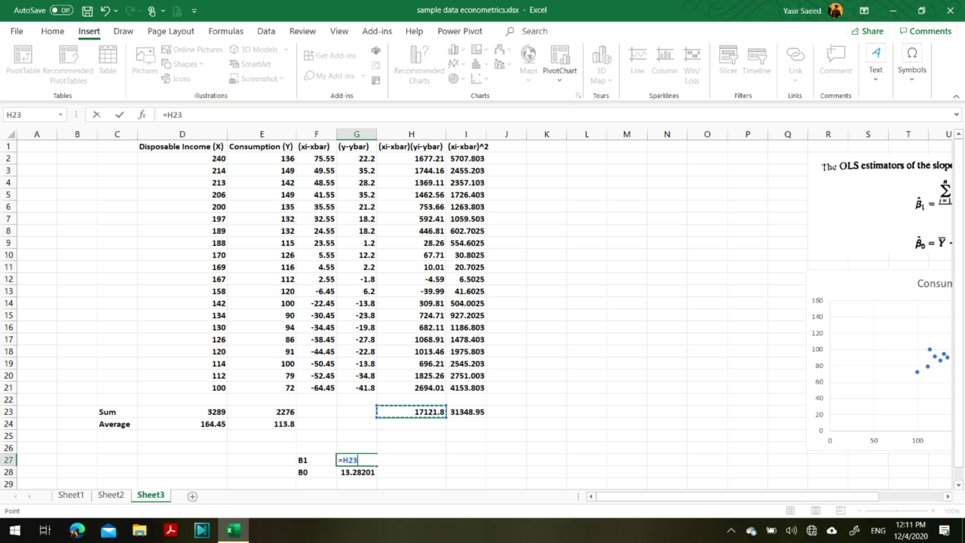
{"action": "type", "text": "/"}
{"action": "left_click", "coordinate": [467, 412]}
{"action": "key", "text": "Return"}
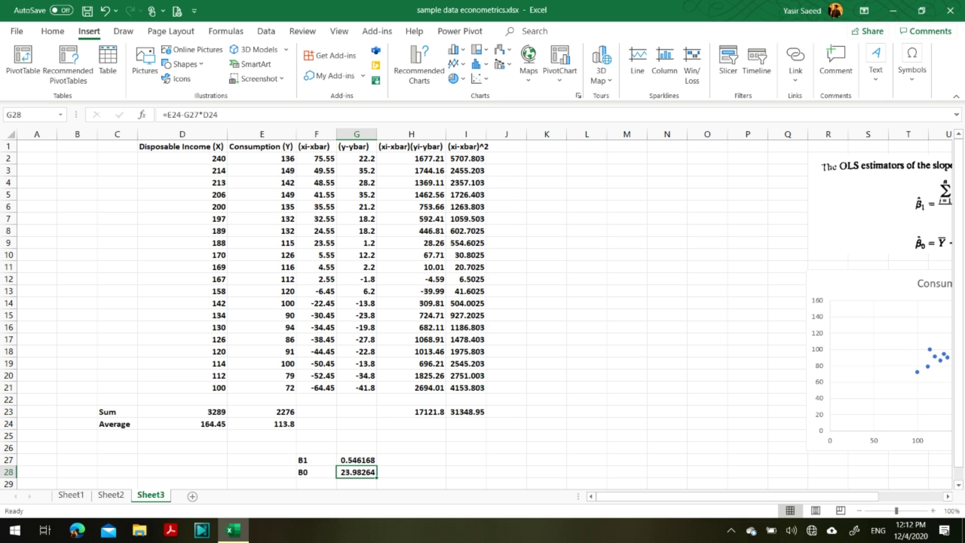
Step: Set the first consumption value in E2 back to 163
{"action": "left_click", "coordinate": [262, 159]}
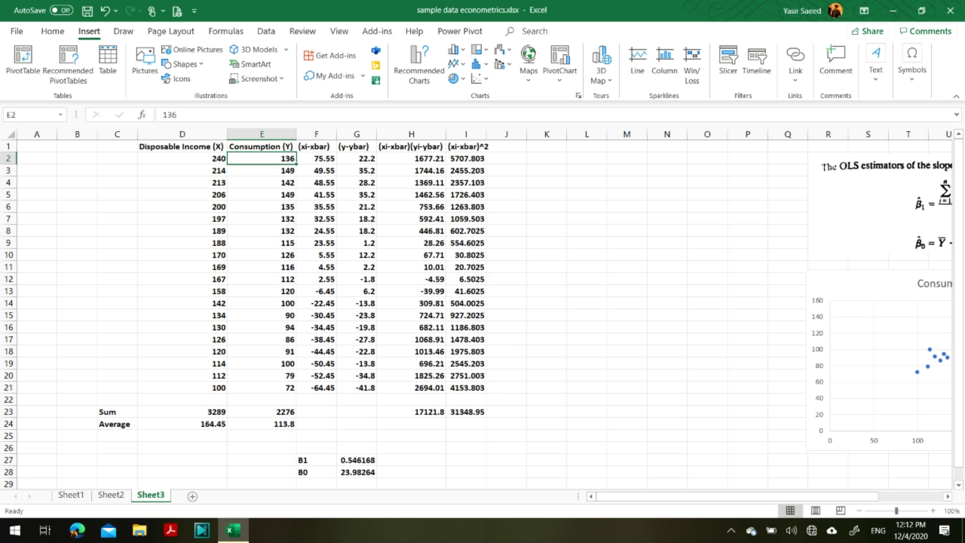
{"action": "type", "text": "16"}
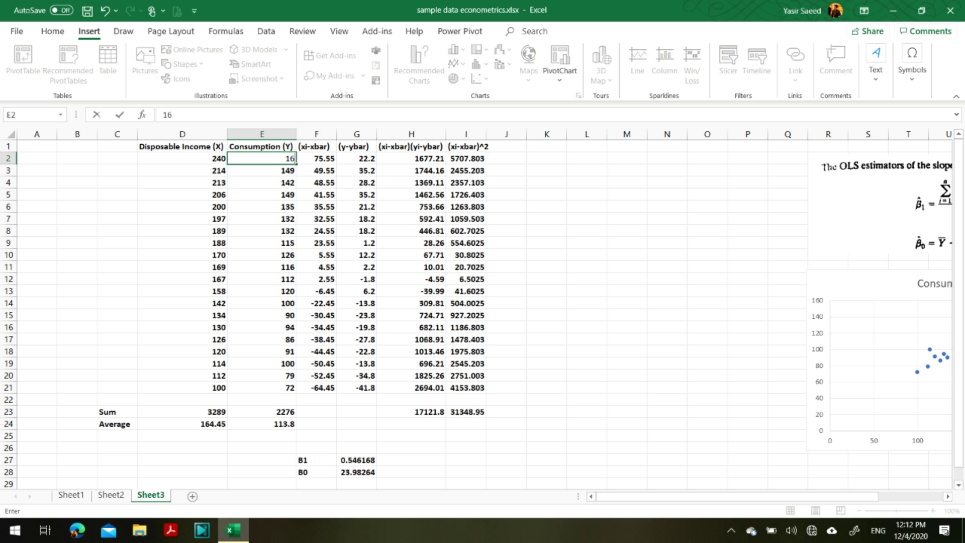
{"action": "type", "text": "3"}
{"action": "key", "text": "Return"}
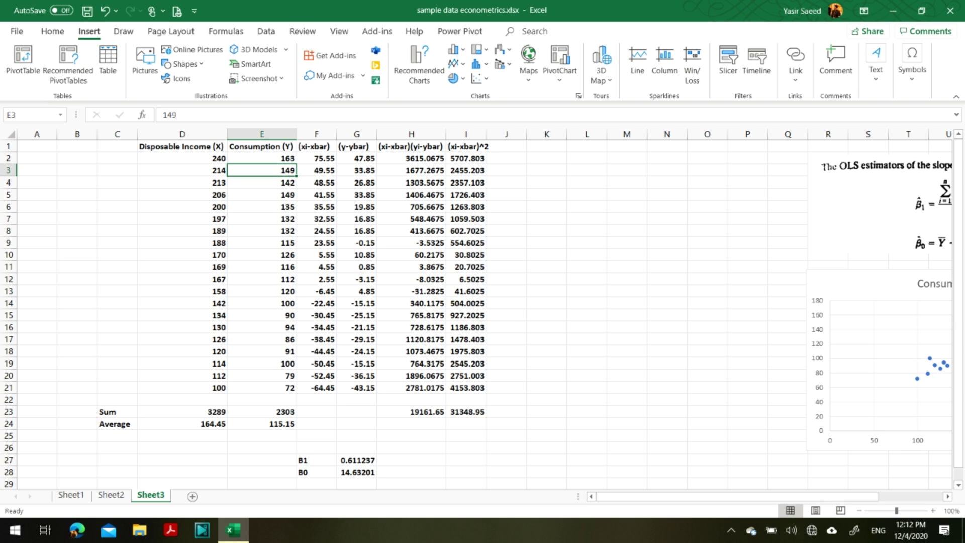
Step: Review the B1 and B0 estimates in F27:G28 together with the OLS estimator formulas and the scatter chart
{"action": "left_click_drag", "start_coordinate": [310, 460], "coordinate": [357, 472]}
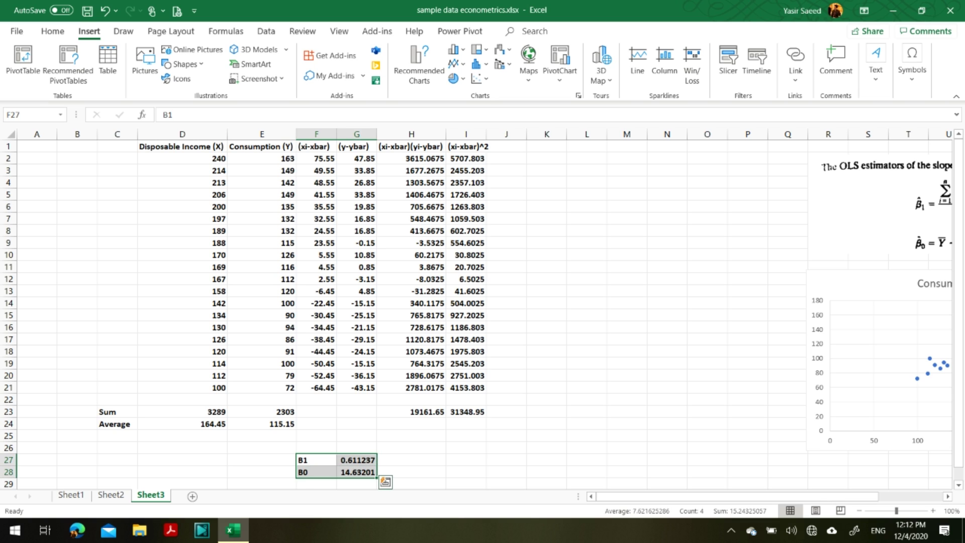
{"action": "left_click", "coordinate": [387, 473]}
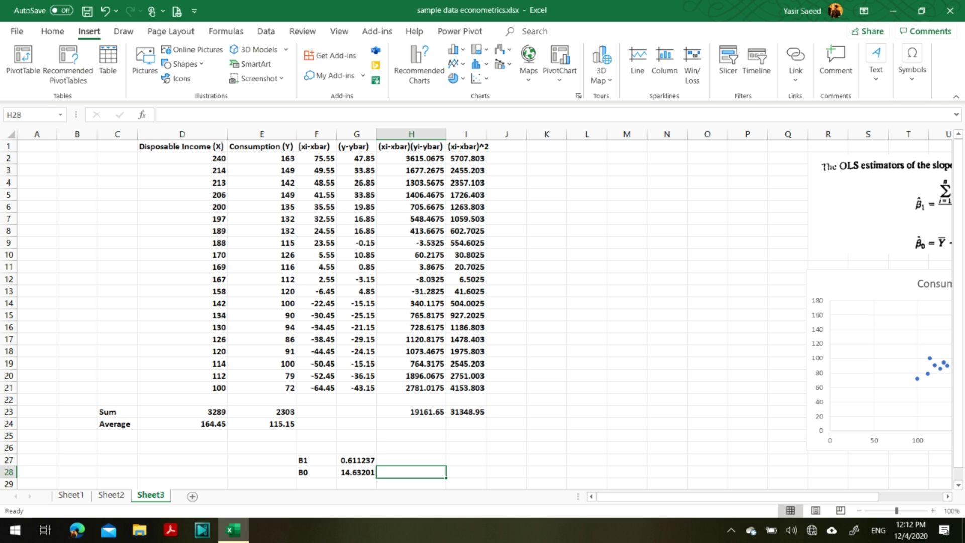
{"action": "left_click_drag", "start_coordinate": [654, 496], "coordinate": [667, 496]}
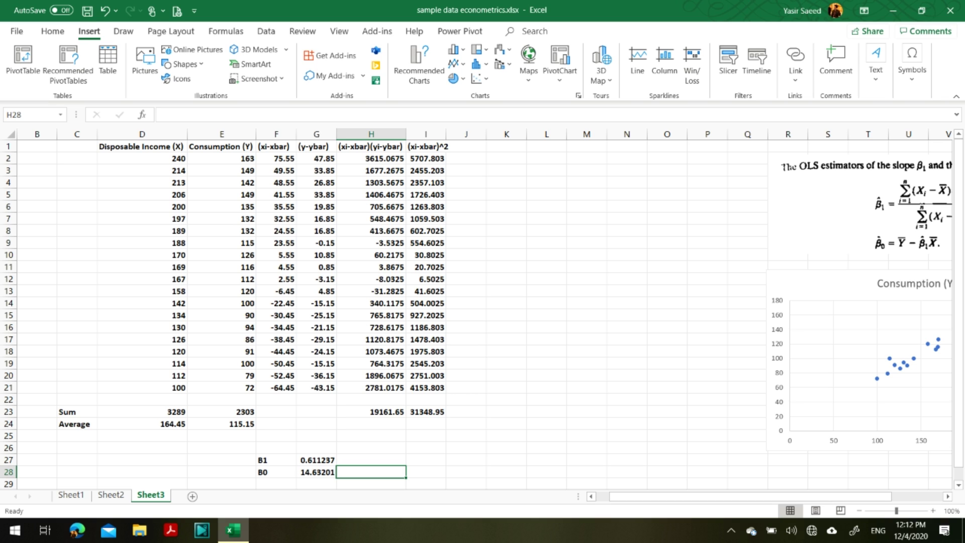
{"action": "left_click", "coordinate": [732, 530]}
{"action": "right_click", "coordinate": [757, 506]}
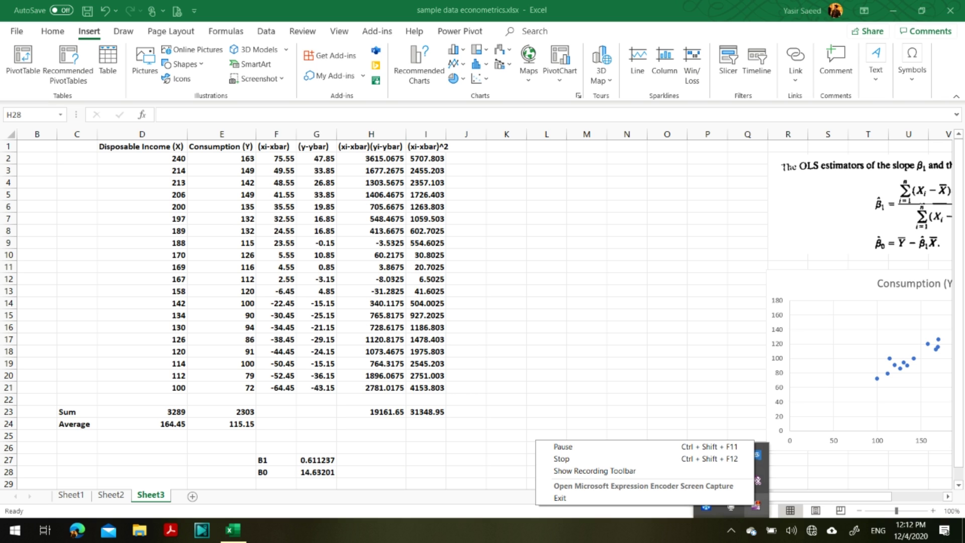